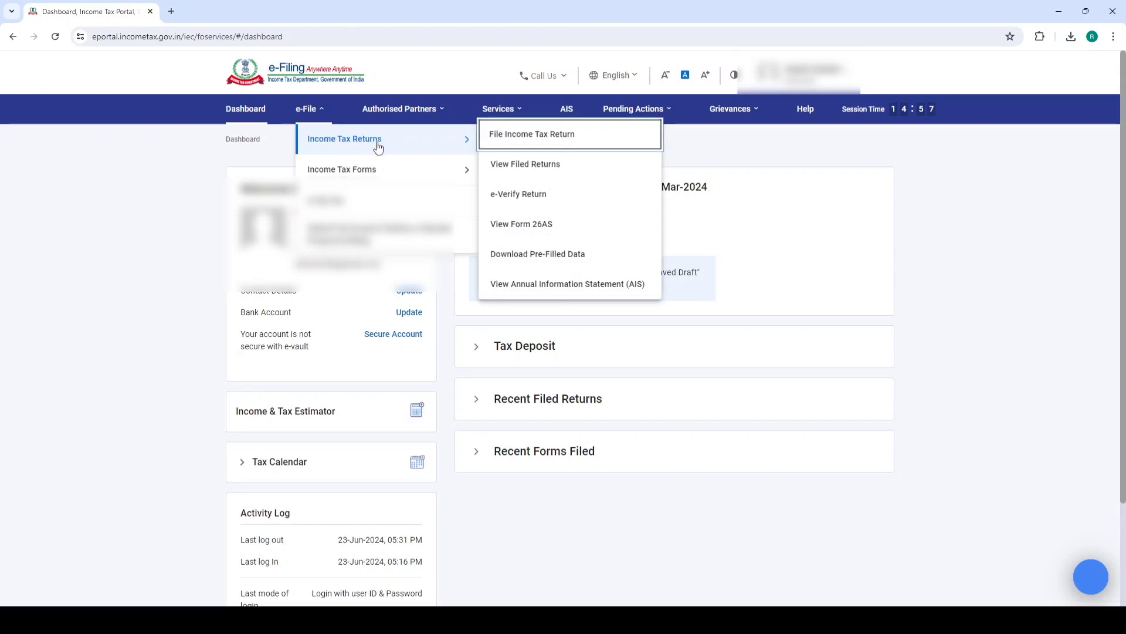
Go to TRACES and accept the usage terms to reach the Form 26AS tax credit page
left_click(523, 224)
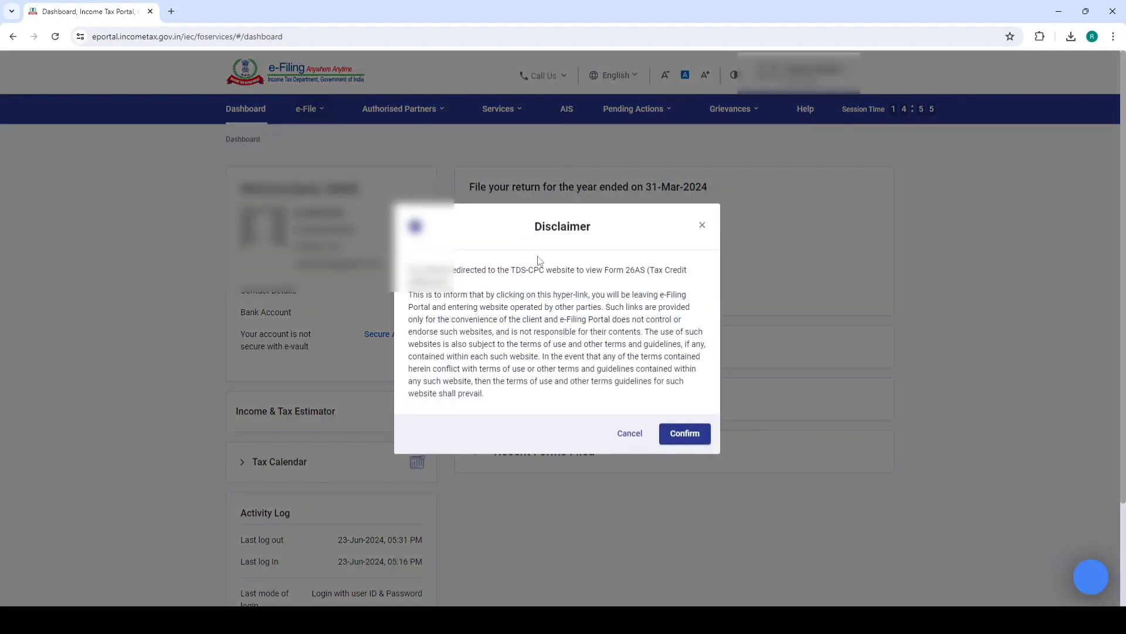
left_click(690, 434)
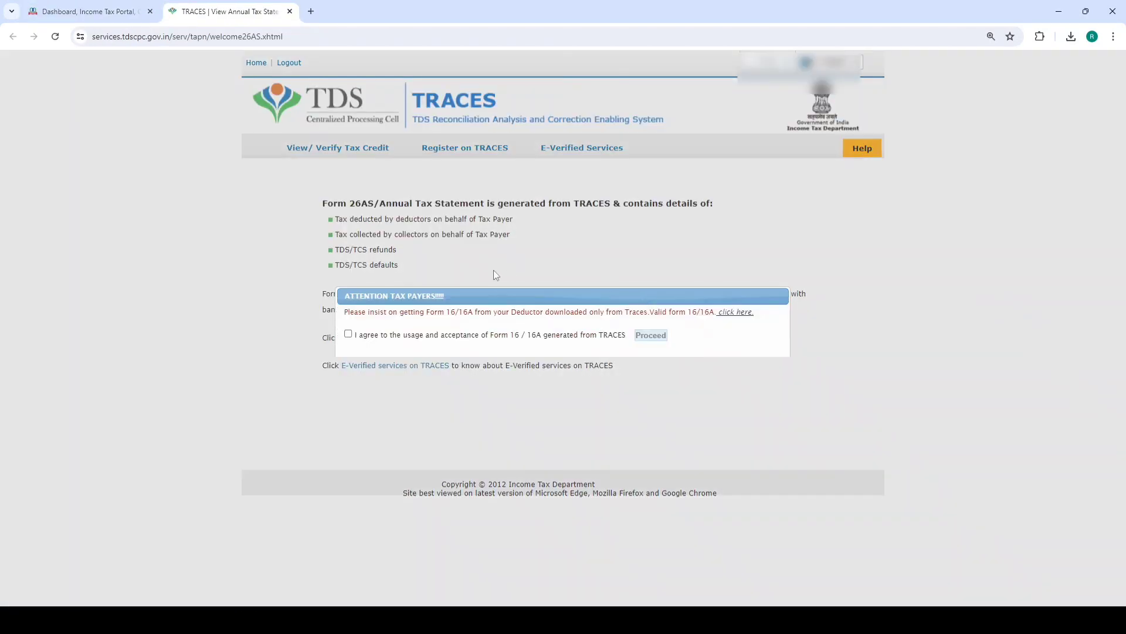
left_click(348, 334)
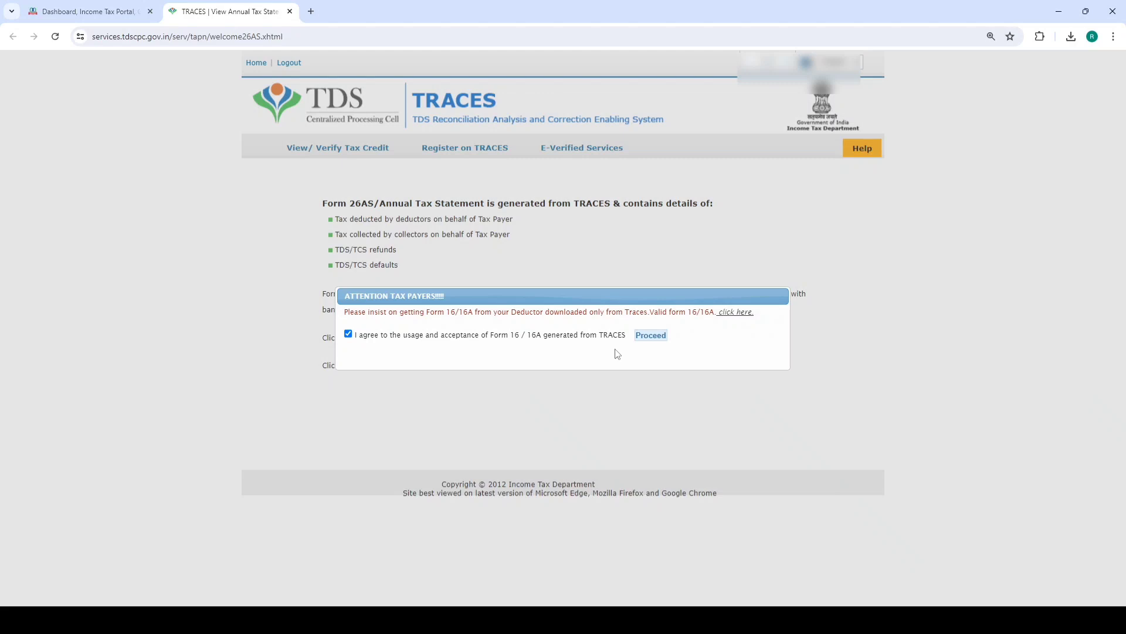
left_click(648, 336)
left_click(434, 338)
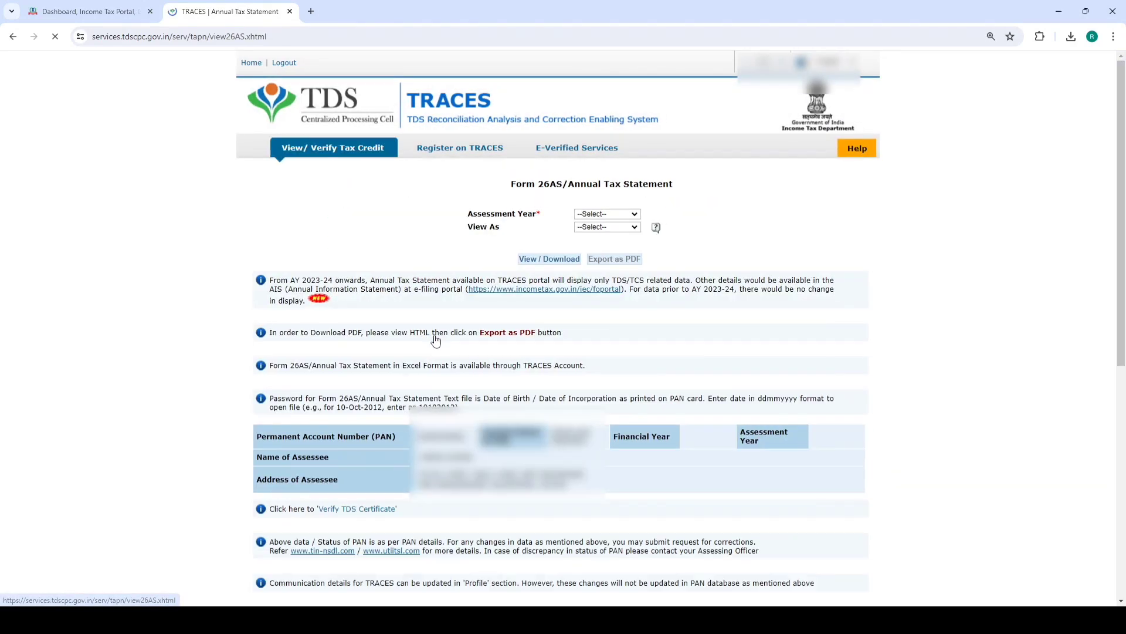
View the AY 2024-25 Form 26AS as HTML, then close the TRACES tab
left_click(592, 216)
left_click(587, 368)
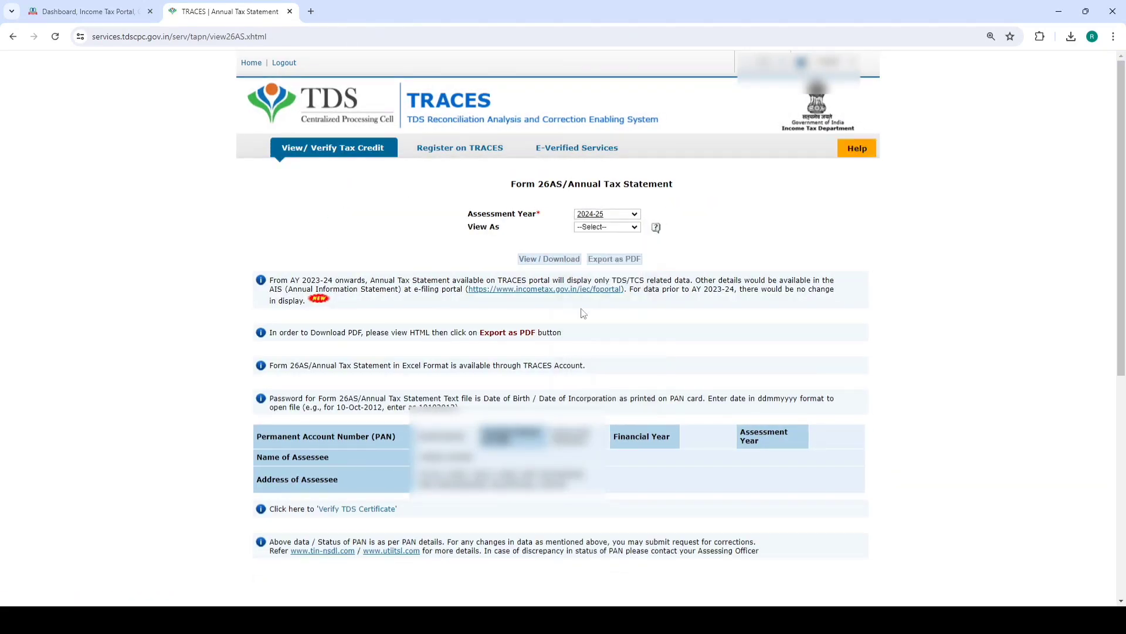
left_click(591, 228)
left_click(590, 247)
left_click(552, 259)
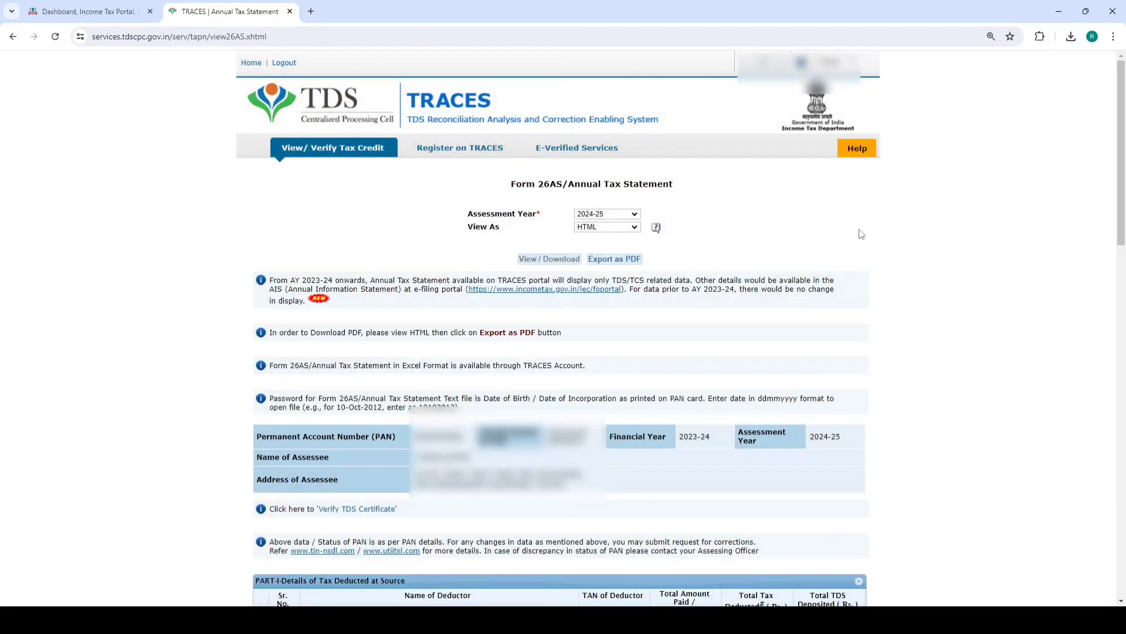
left_click(289, 14)
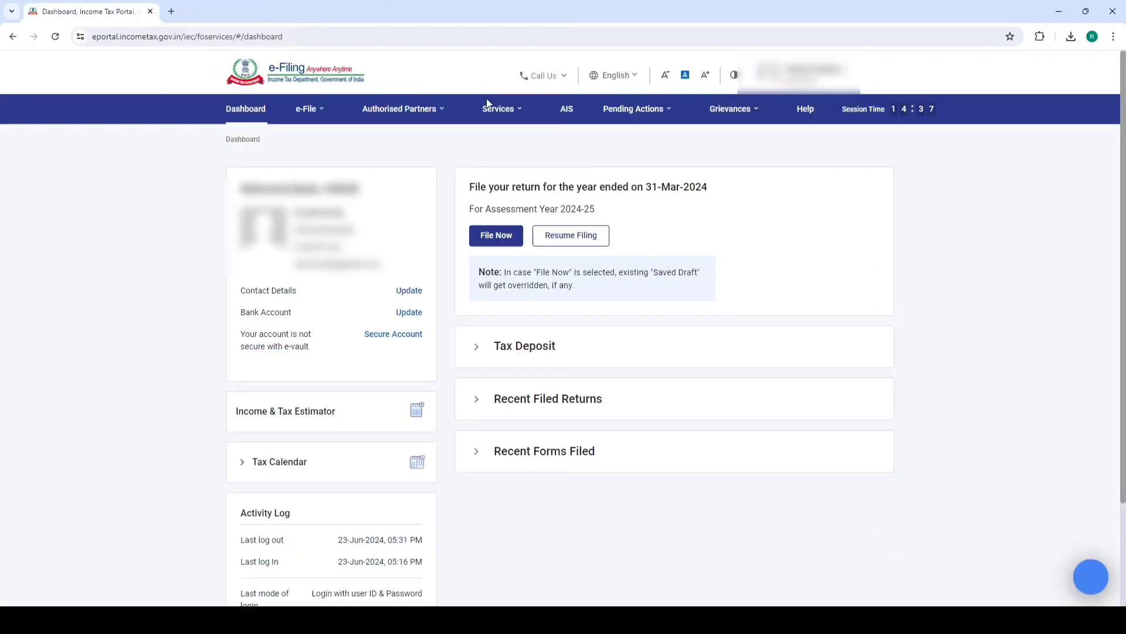
Open AIS, review the F.Y. 2023-24 Taxpayer Information Summary, then close and leave the portal
left_click(567, 110)
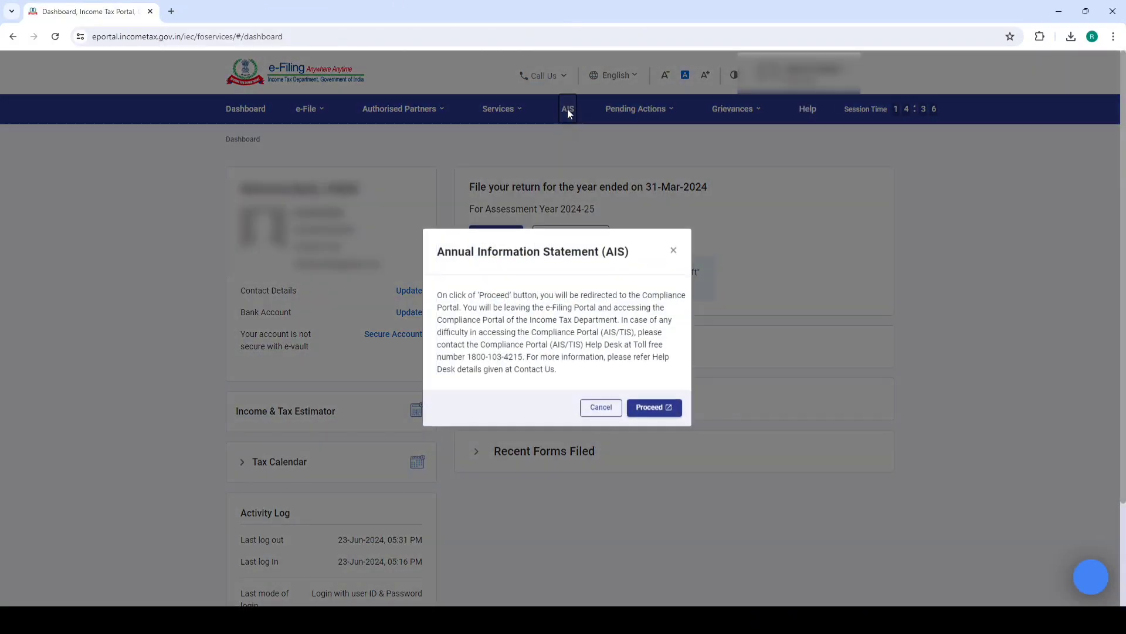
left_click(651, 405)
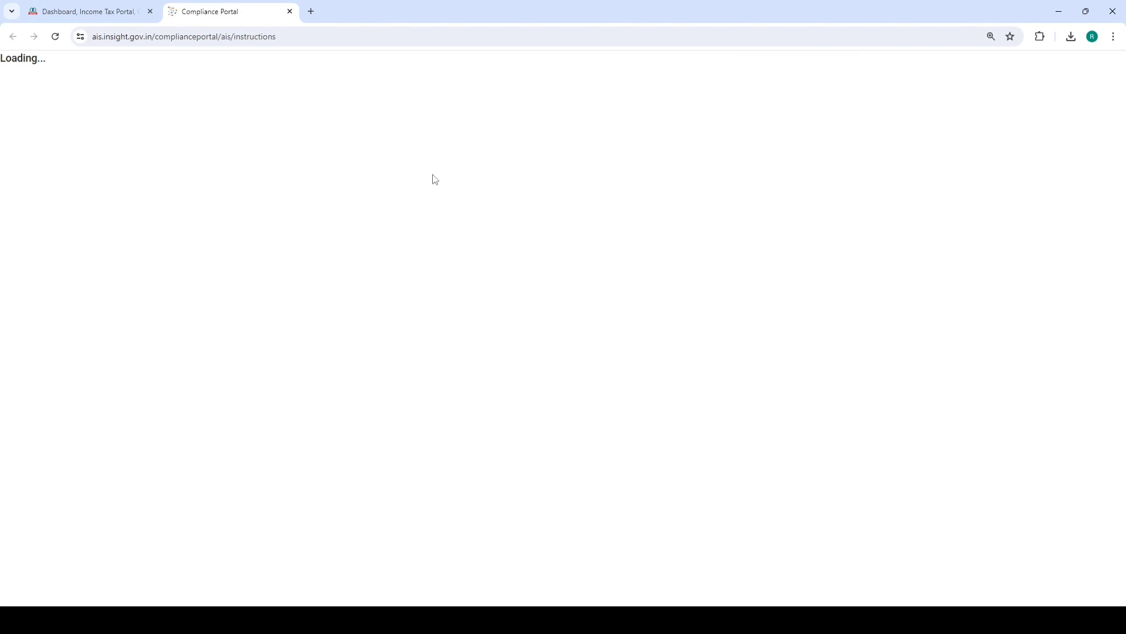
left_click(167, 182)
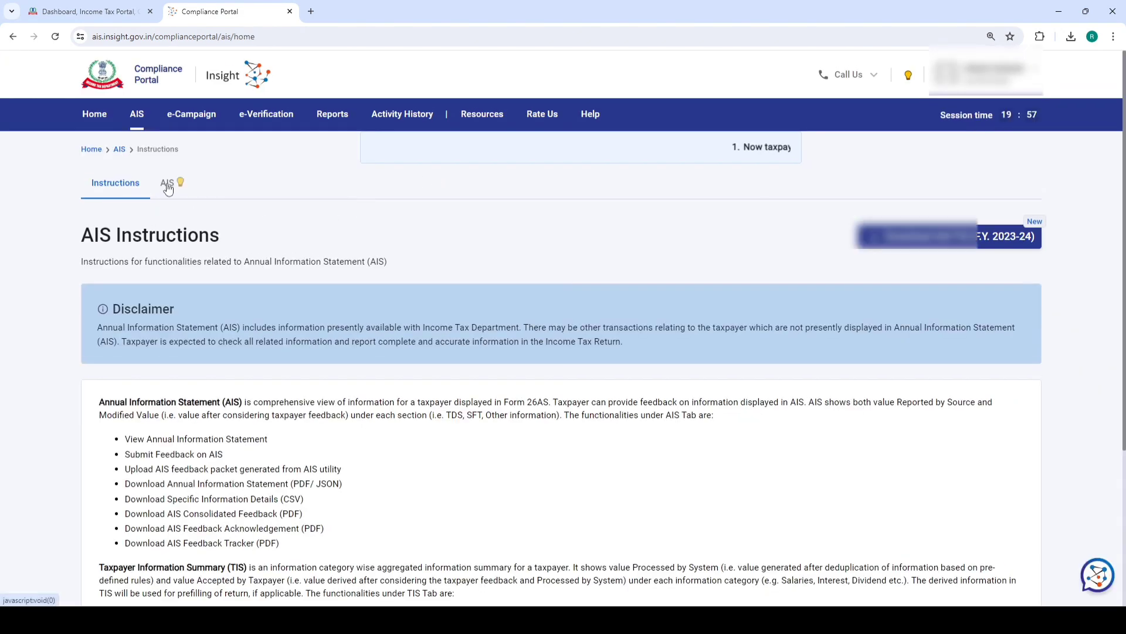
left_click(258, 311)
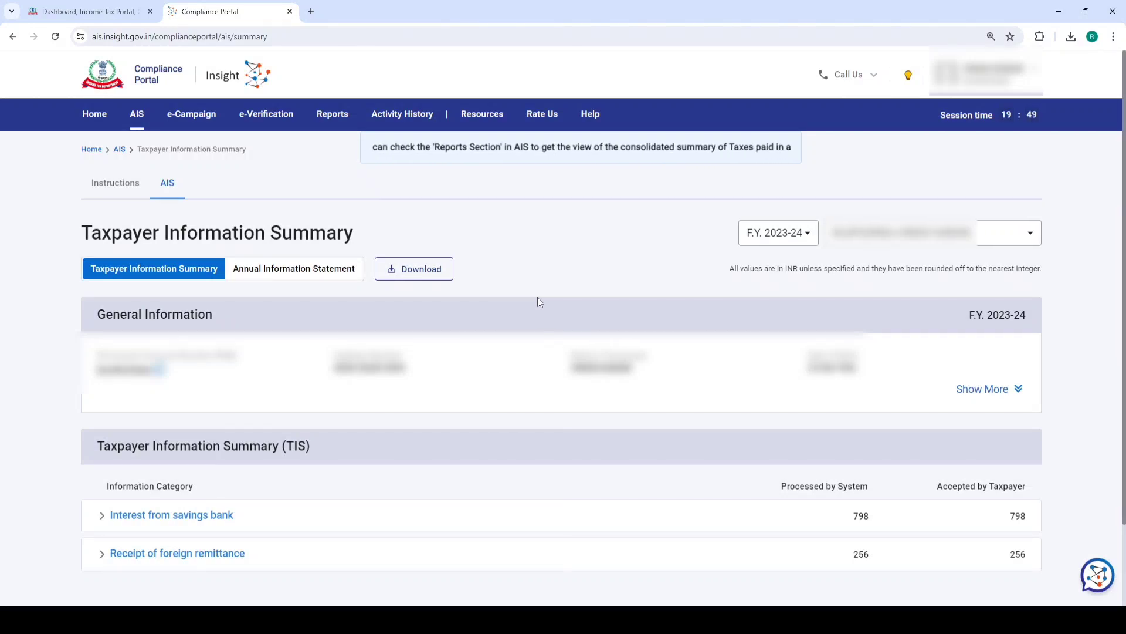
left_click(289, 12)
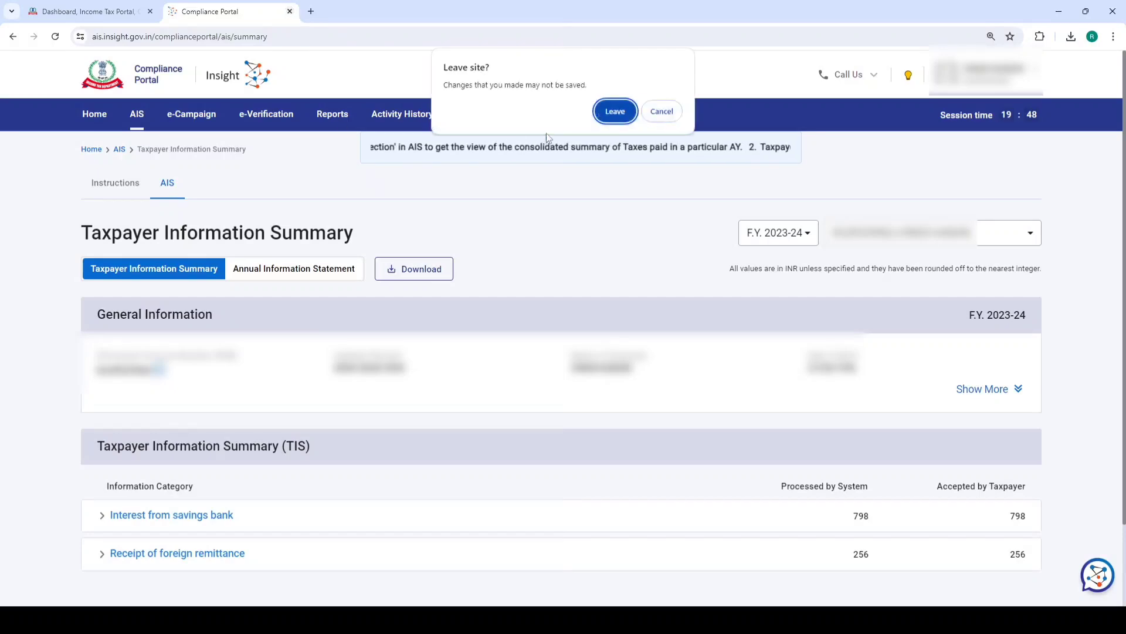
left_click(605, 113)
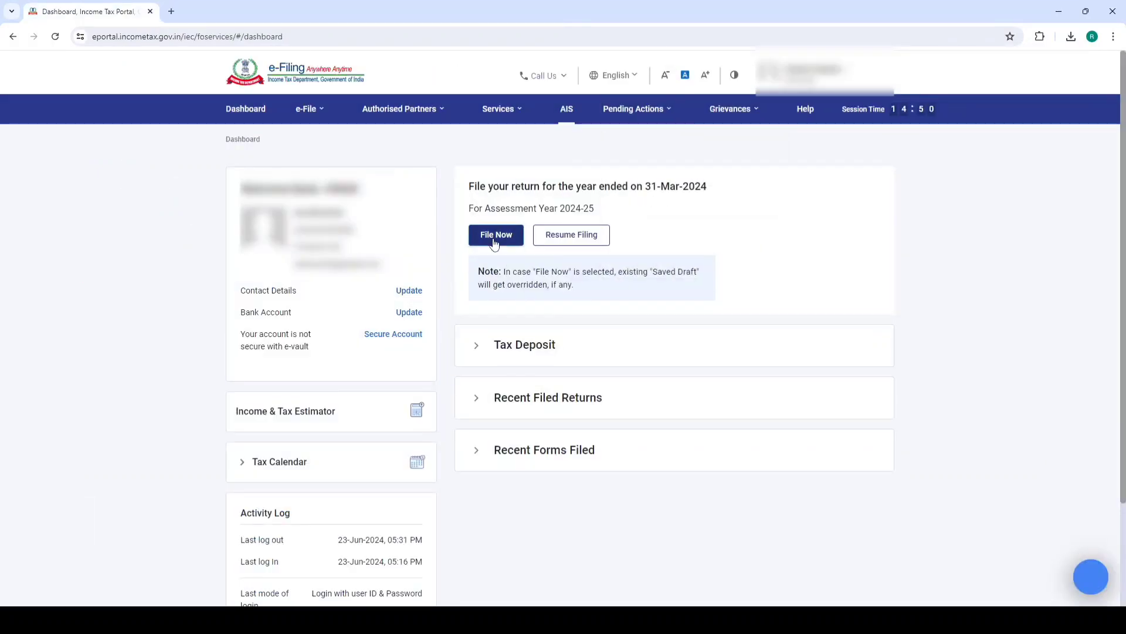
Start a new online filing for AY 2024-25 instead of resuming the draft
left_click(495, 236)
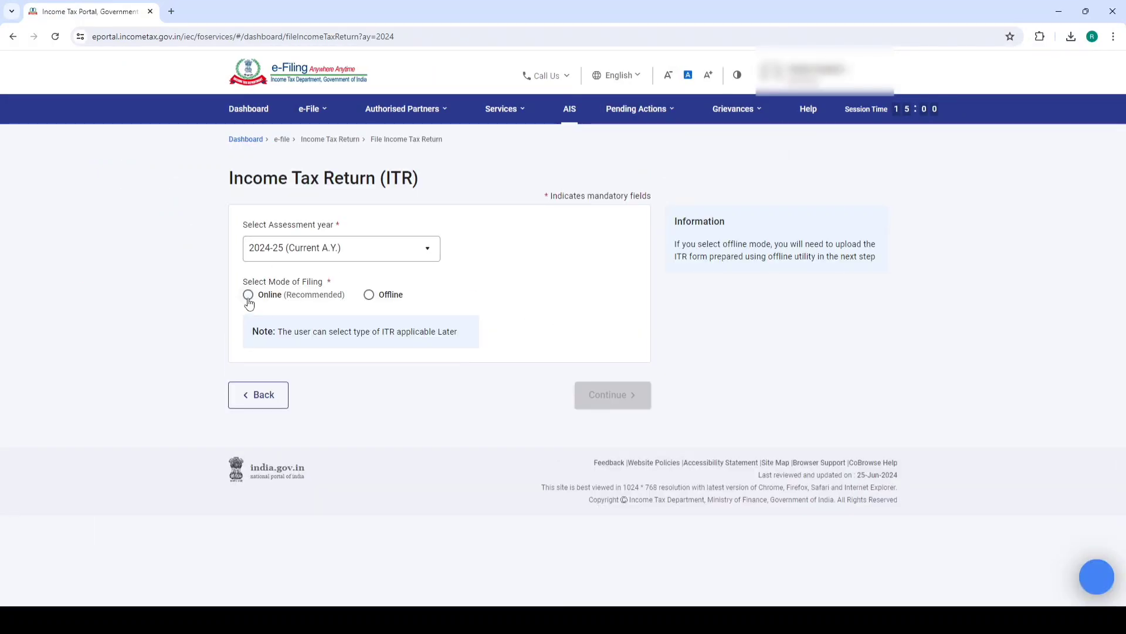
left_click(248, 295)
left_click(613, 394)
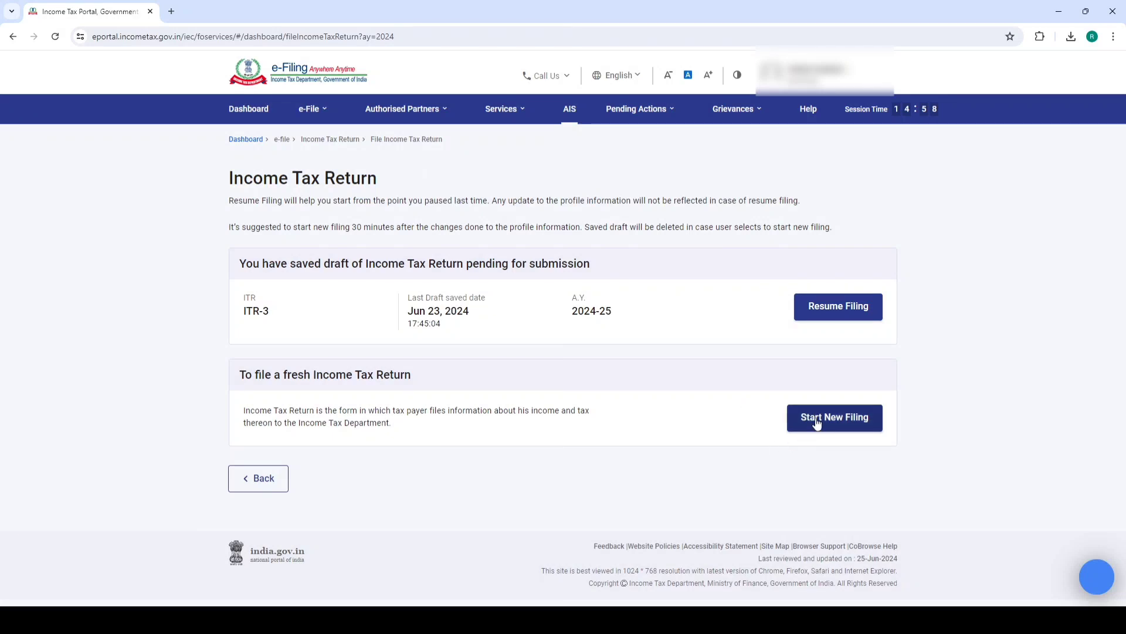
left_click(816, 418)
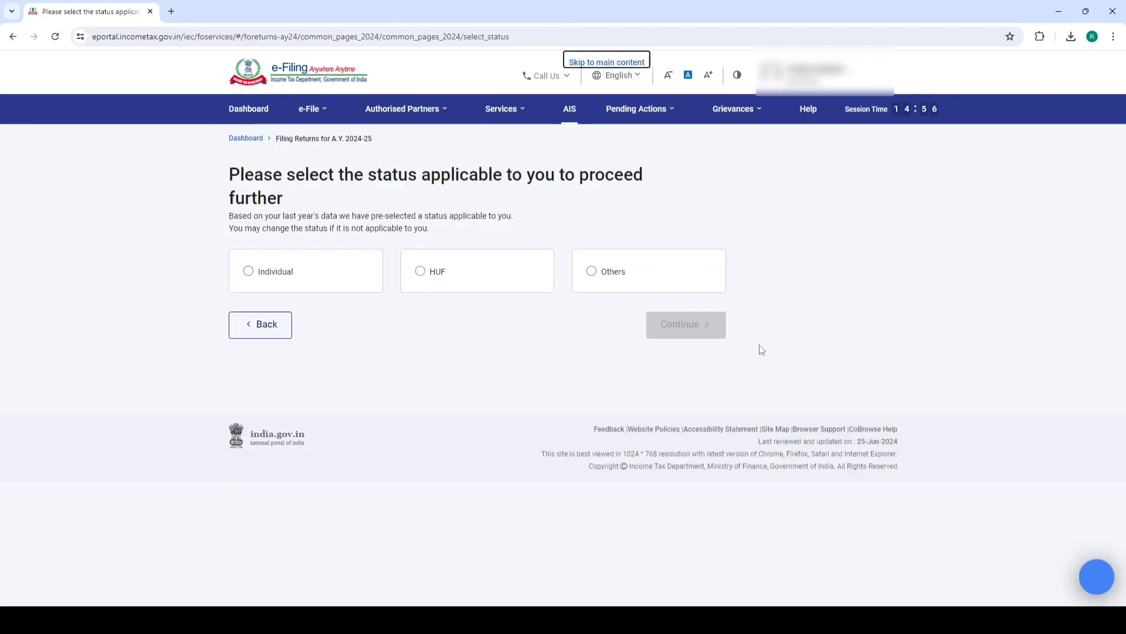
Choose Individual as filing status and proceed with ITR-4
left_click(327, 280)
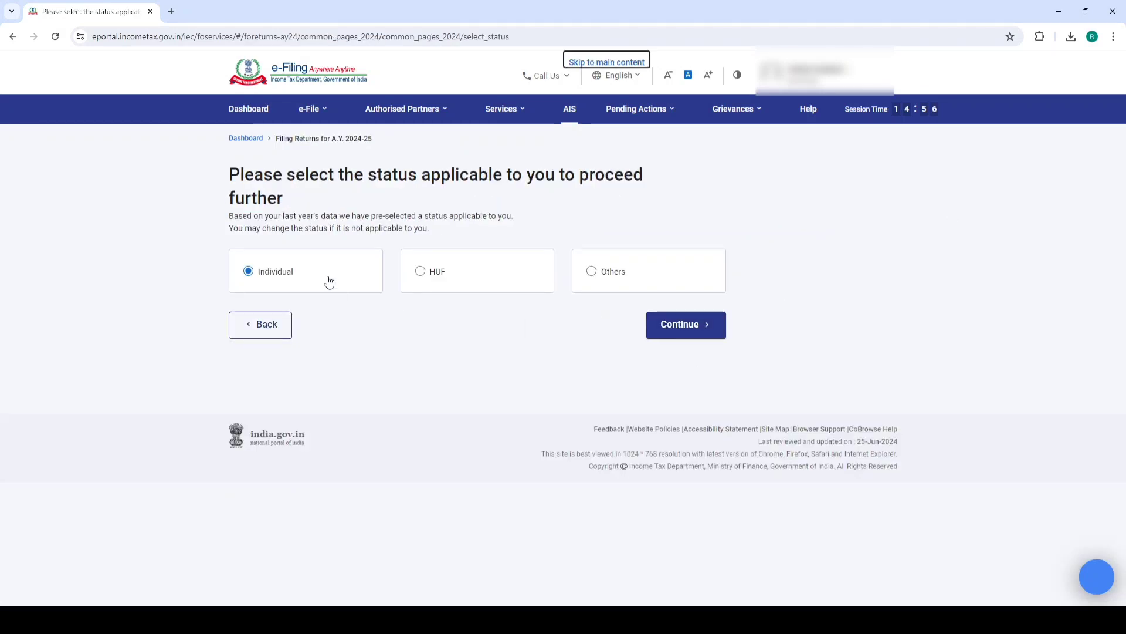
left_click(691, 329)
left_click(632, 284)
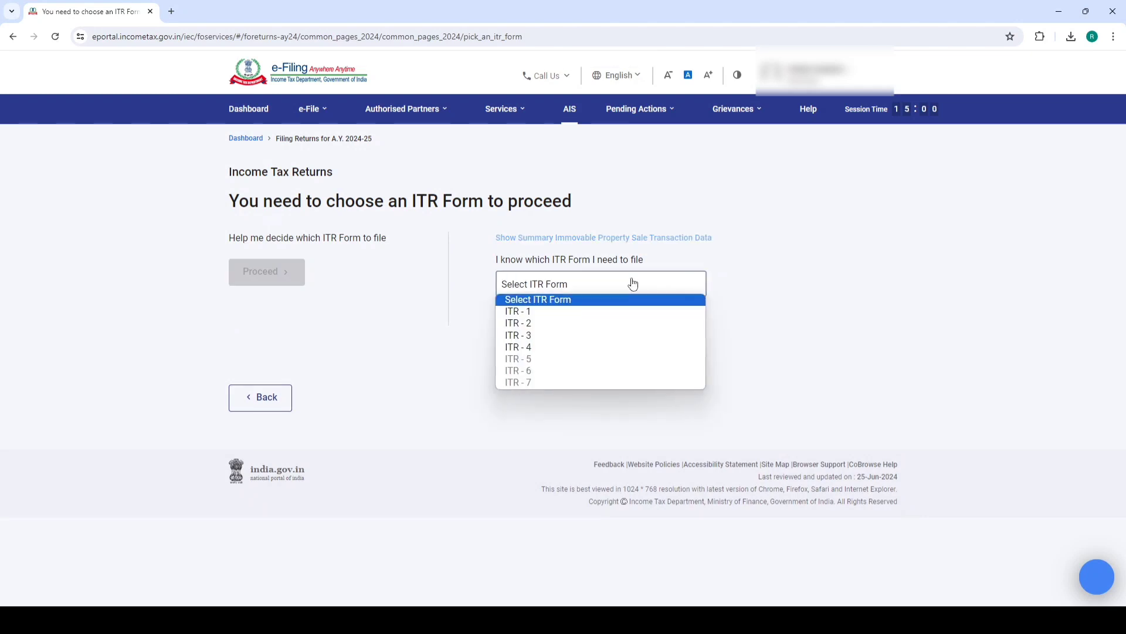
left_click(533, 348)
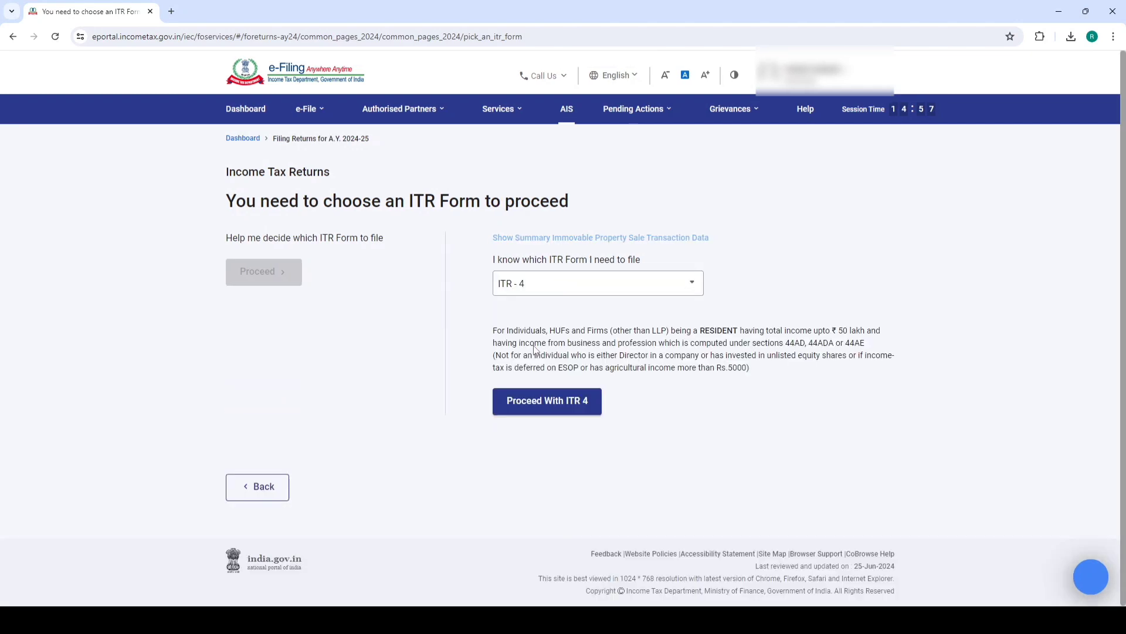
left_click(536, 404)
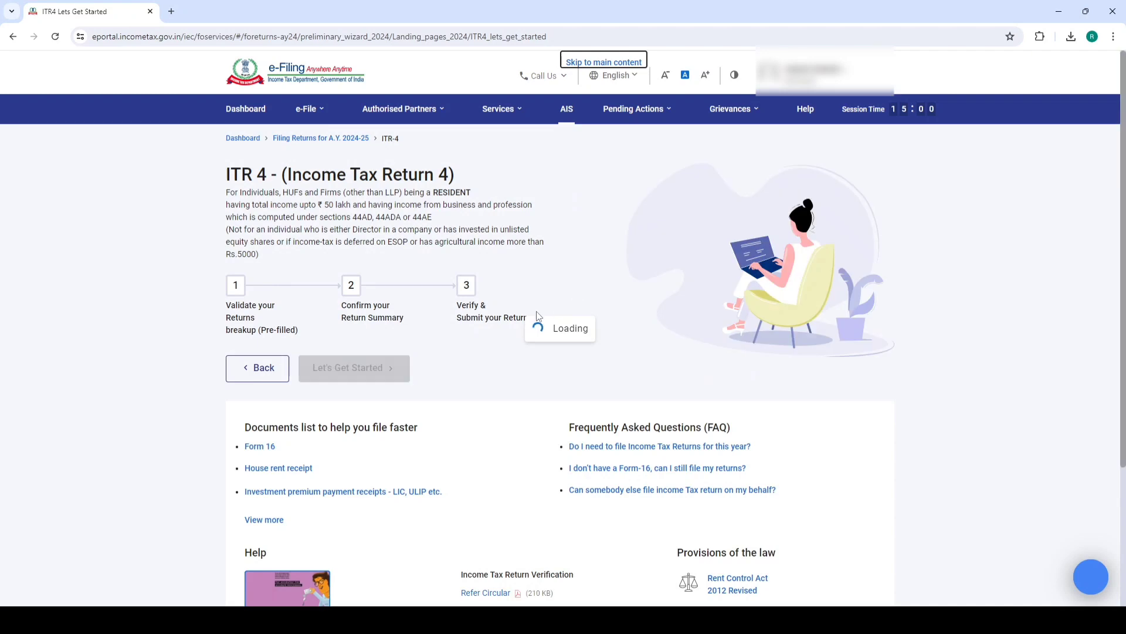
Begin ITR-4 with Others as the filing reason and dismiss the pre-fill notice
left_click(386, 372)
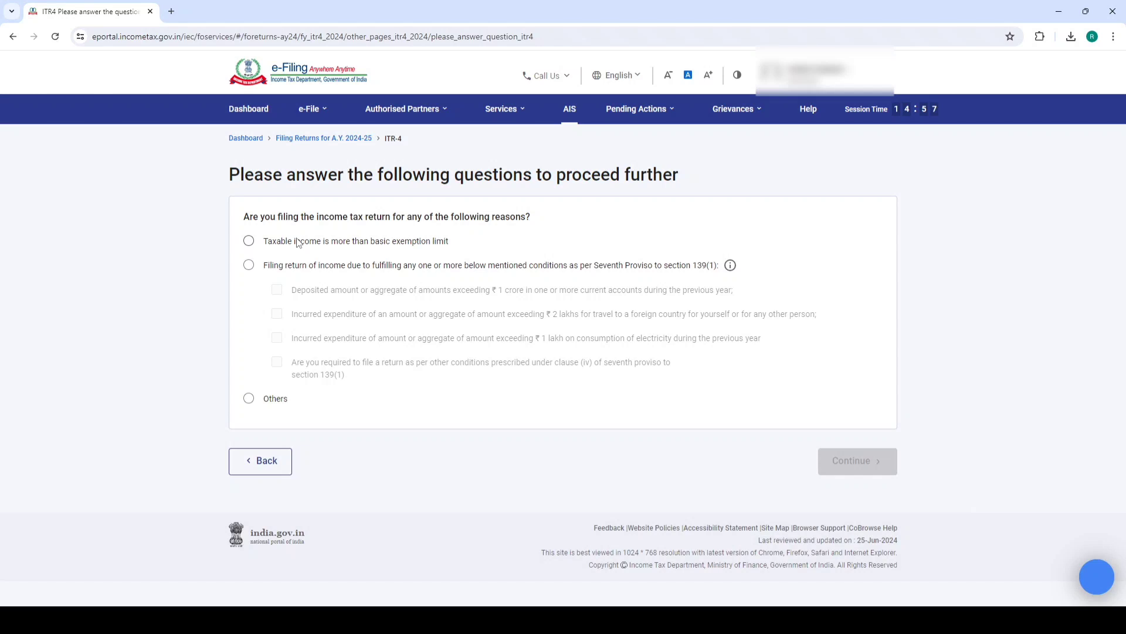
left_click(249, 242)
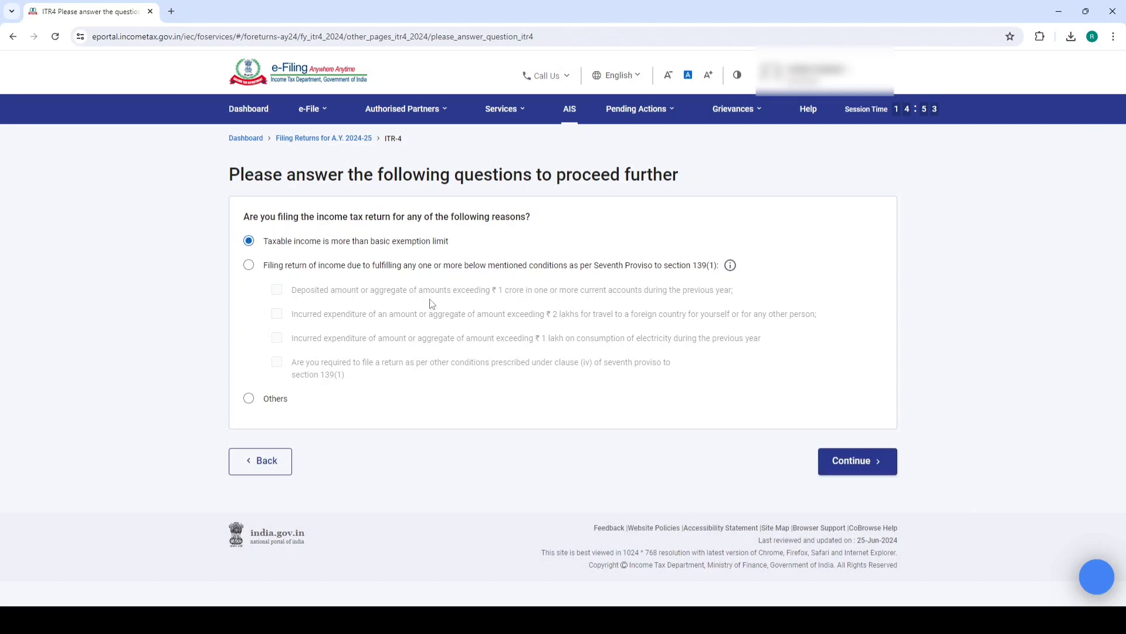
left_click(248, 398)
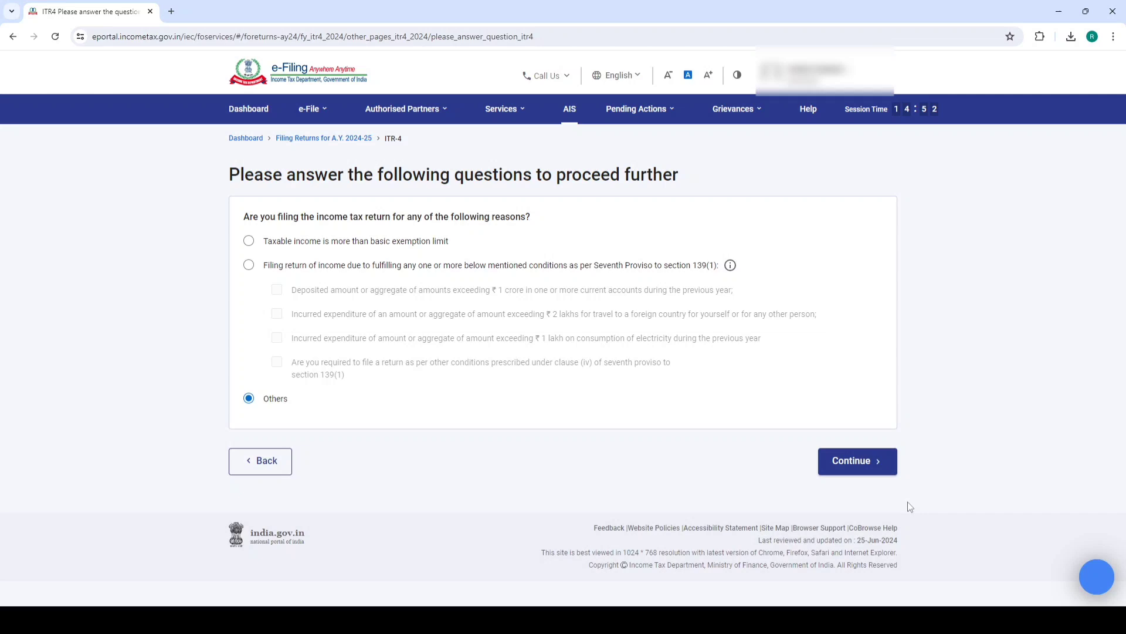
left_click(858, 461)
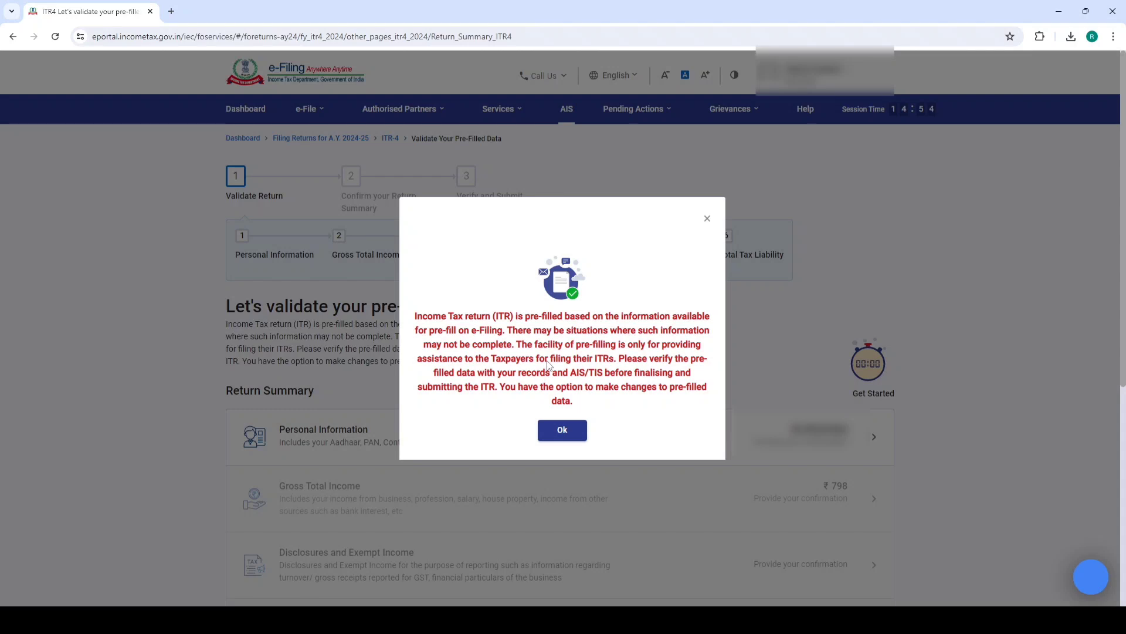
left_click(562, 431)
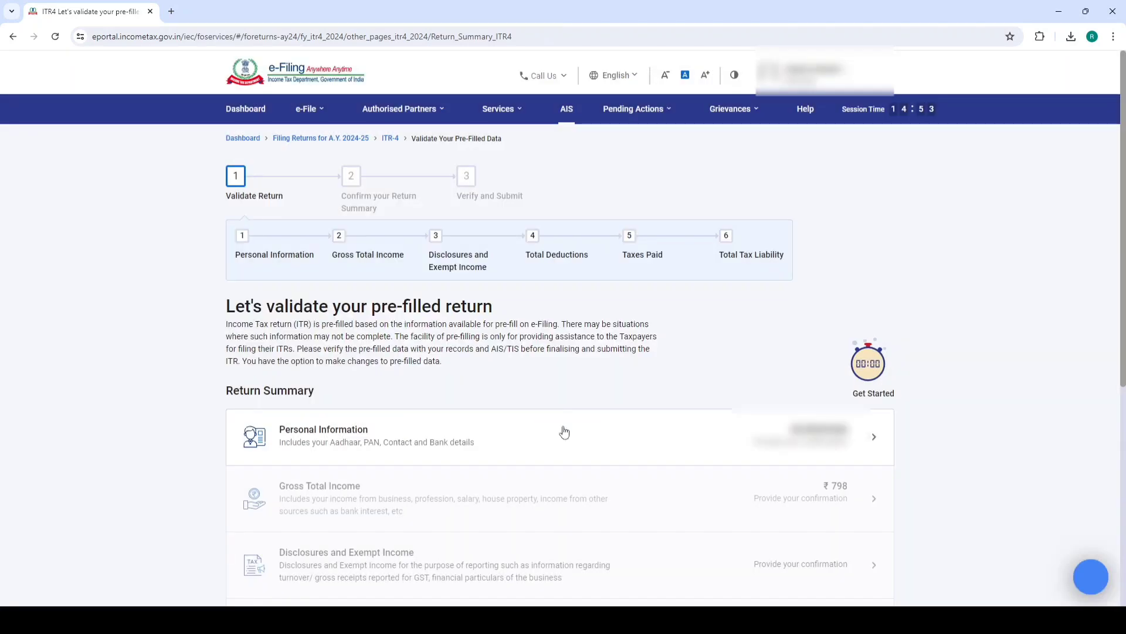
In Personal Information, set Nature of Employment to 'Not Applicable (eg. Family pension etc)'
left_click(359, 433)
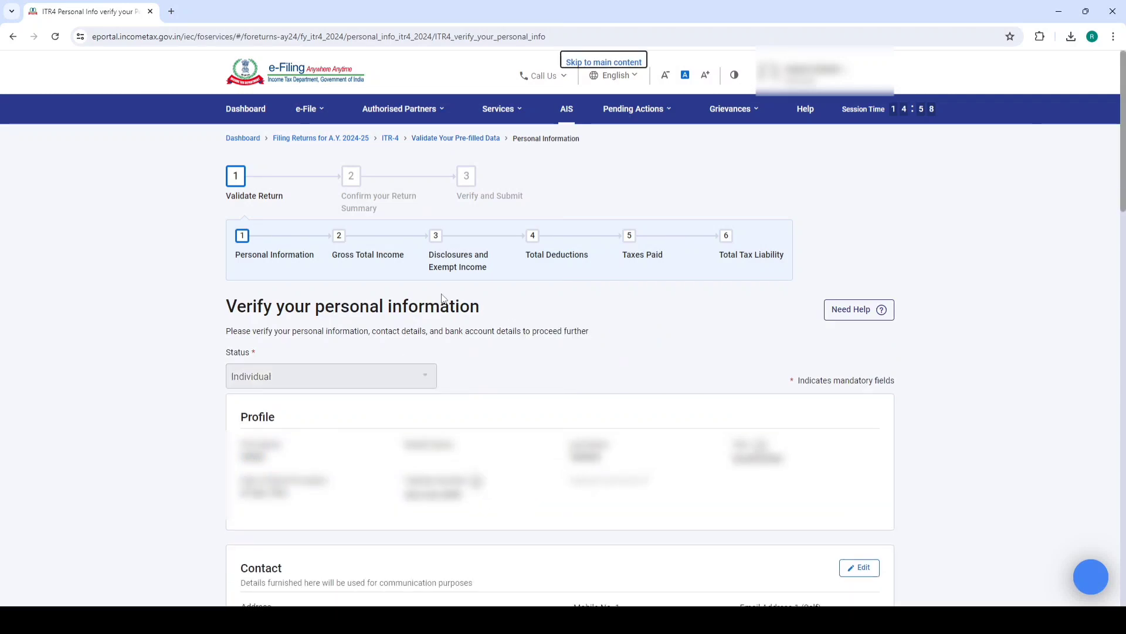
scroll(523, 266, "down", 4)
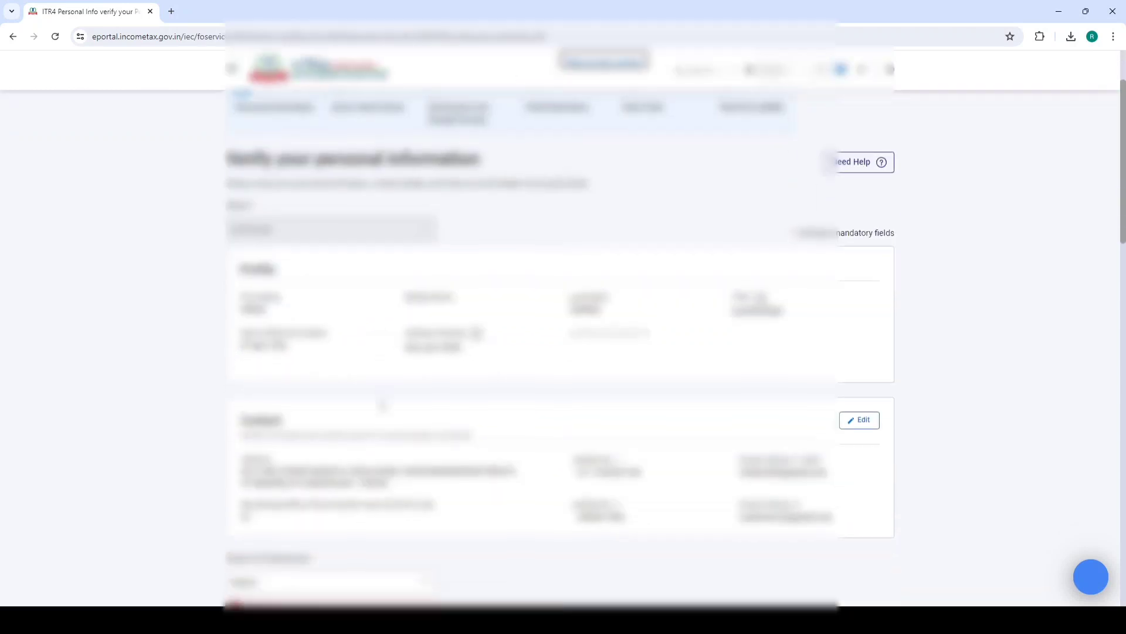
scroll(320, 238, "down", 8)
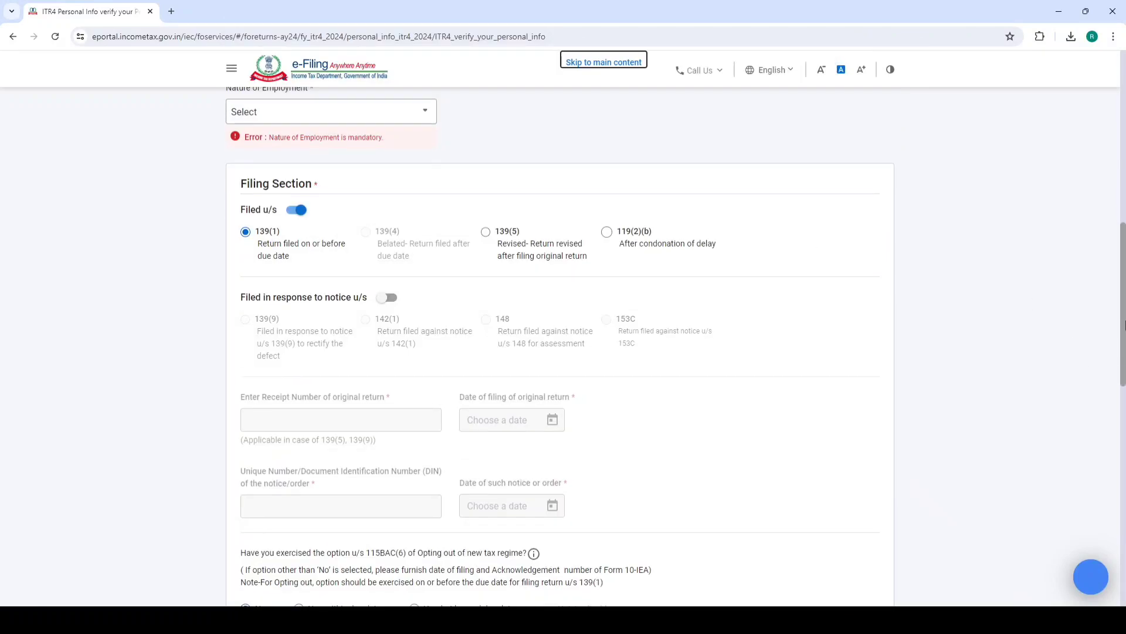
scroll(1123, 325, "up", 1)
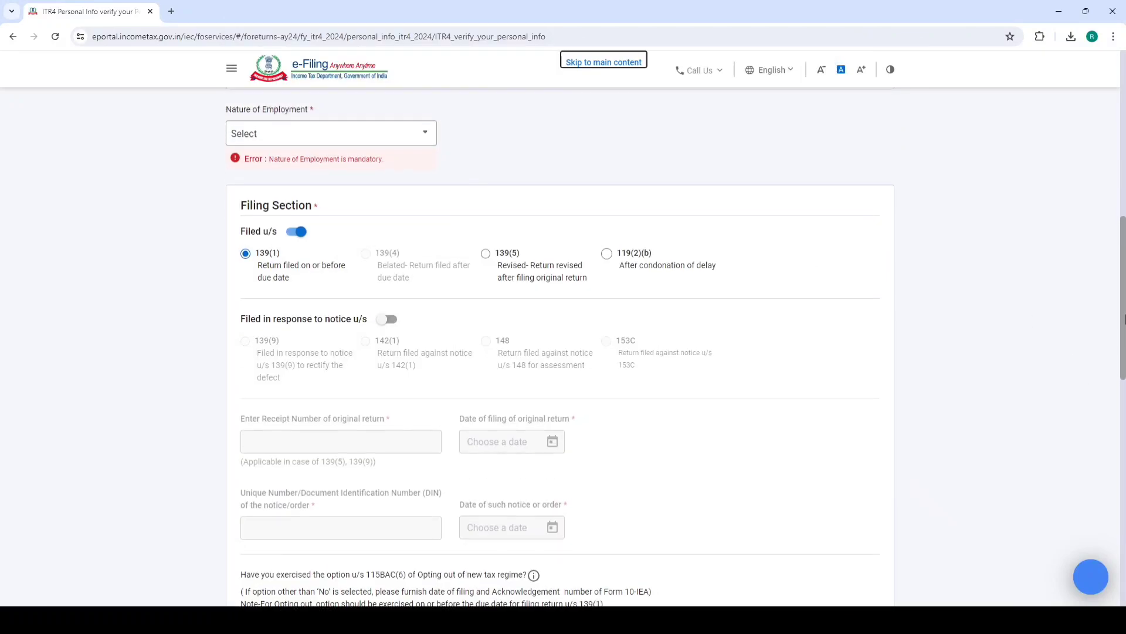
left_click(319, 144)
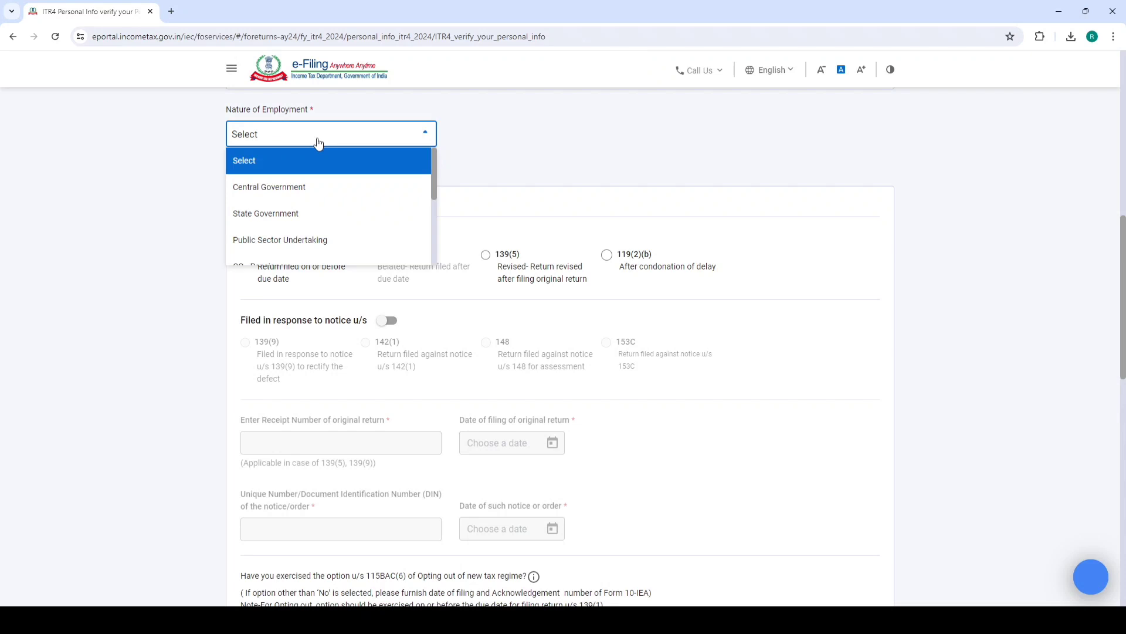
scroll(323, 199, "down", 5)
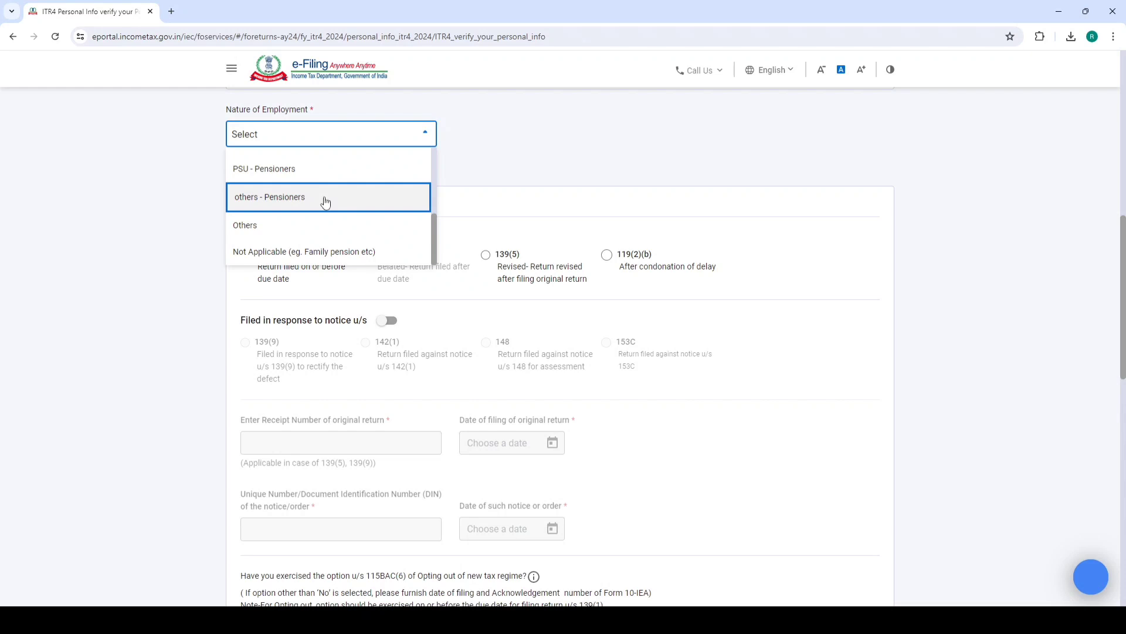
left_click(274, 253)
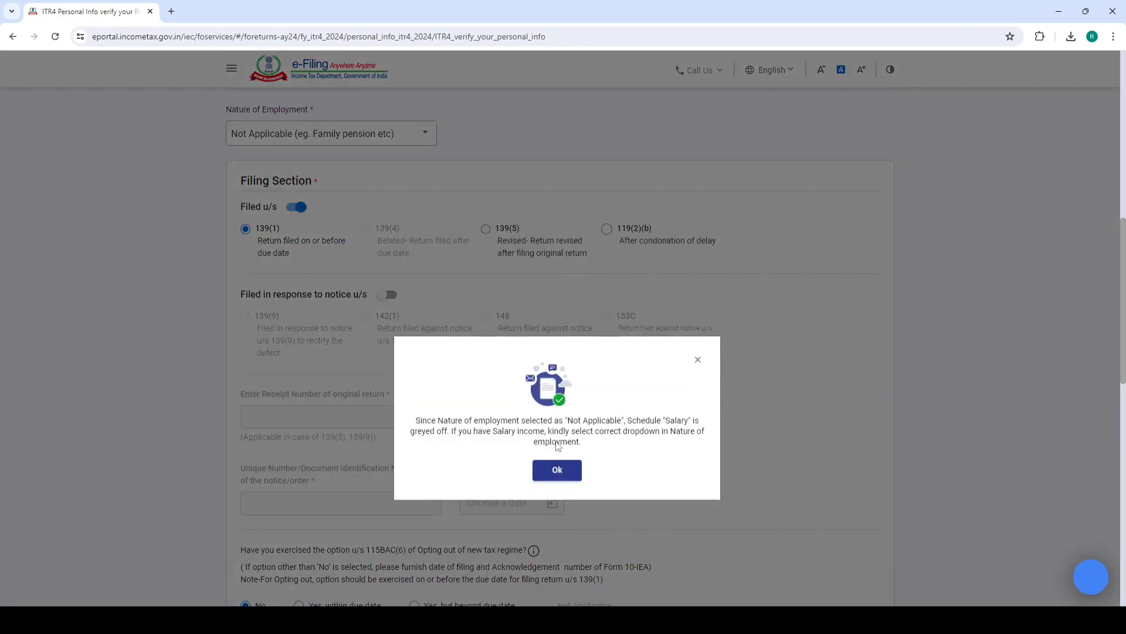
Dismiss the salary notice and review the 139(1) filing option and new-regime opt-out question
left_click(560, 470)
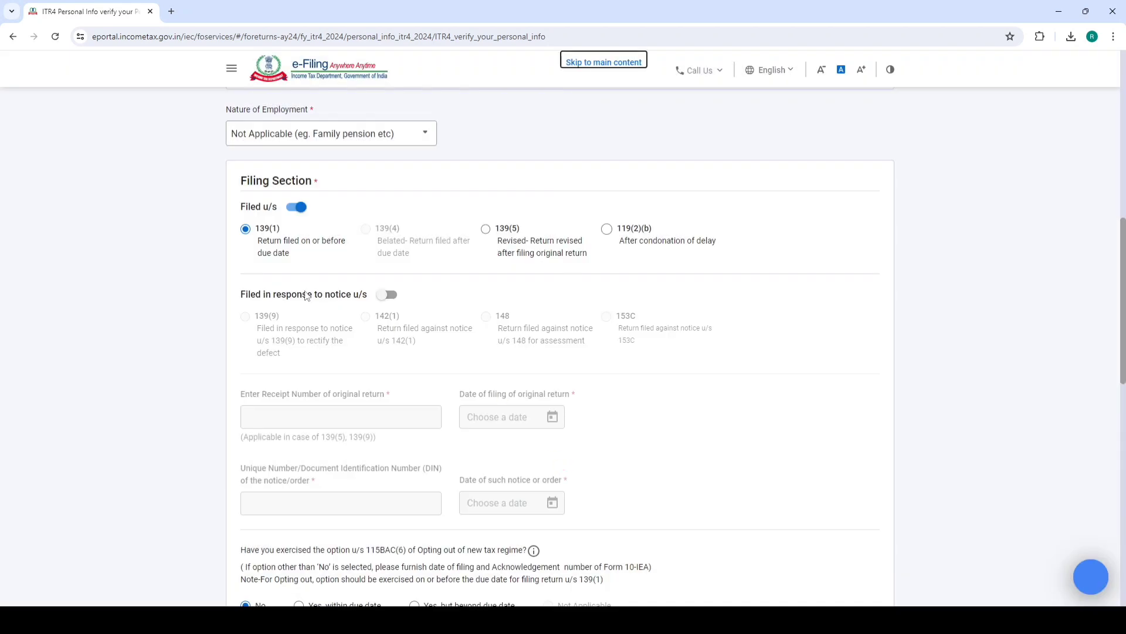
left_click_drag(256, 227, 282, 227)
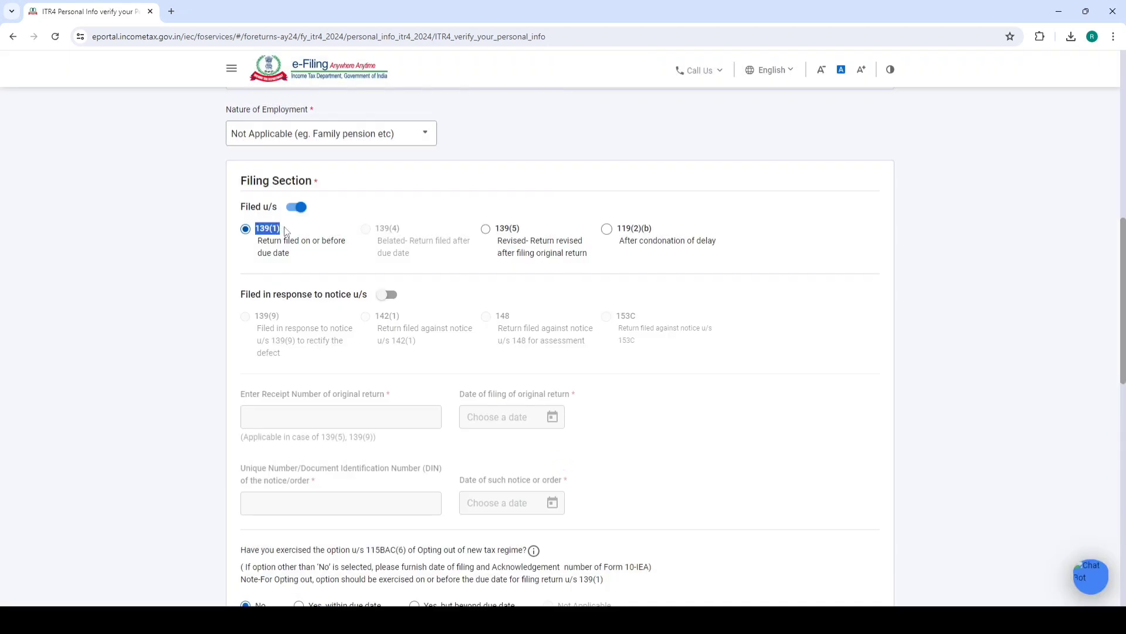
left_click(301, 224)
scroll(498, 241, "down", 7)
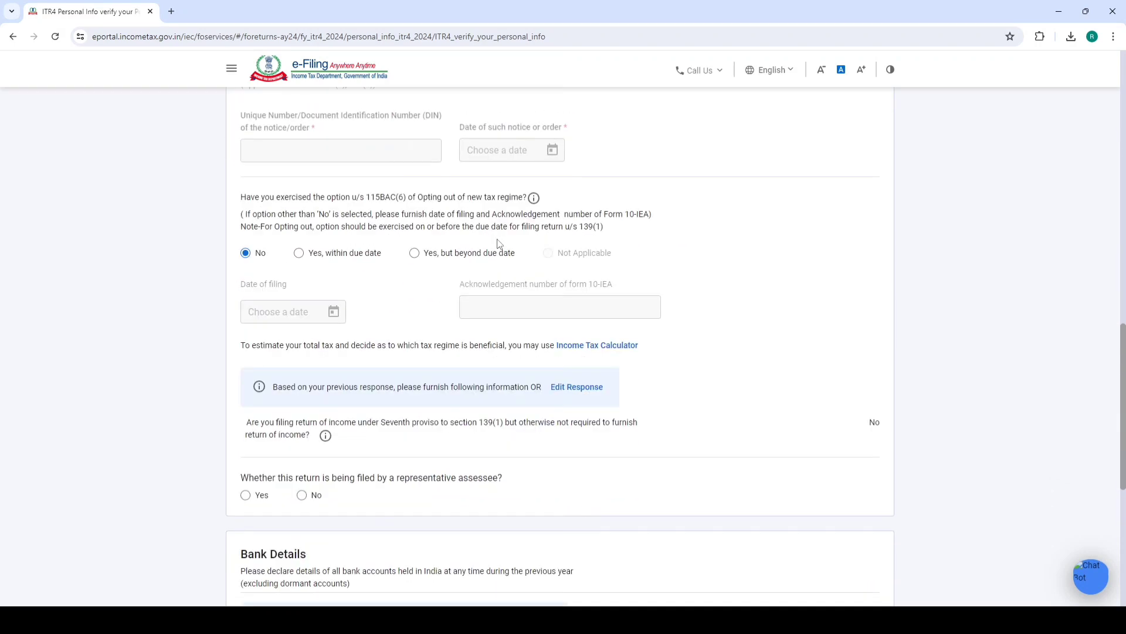
scroll(363, 212, "up", 1)
left_click_drag(243, 203, 585, 196)
left_click(585, 195)
Try 'Yes, within due date' for opting out of the new regime, then revert to No
left_click(299, 254)
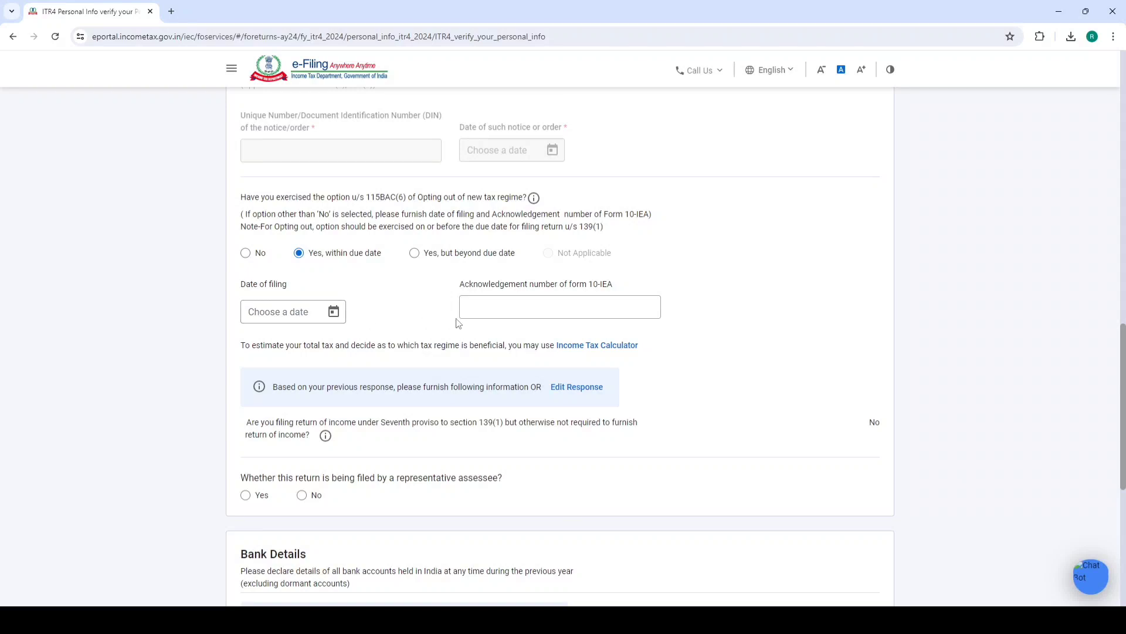
left_click_drag(610, 286, 590, 292)
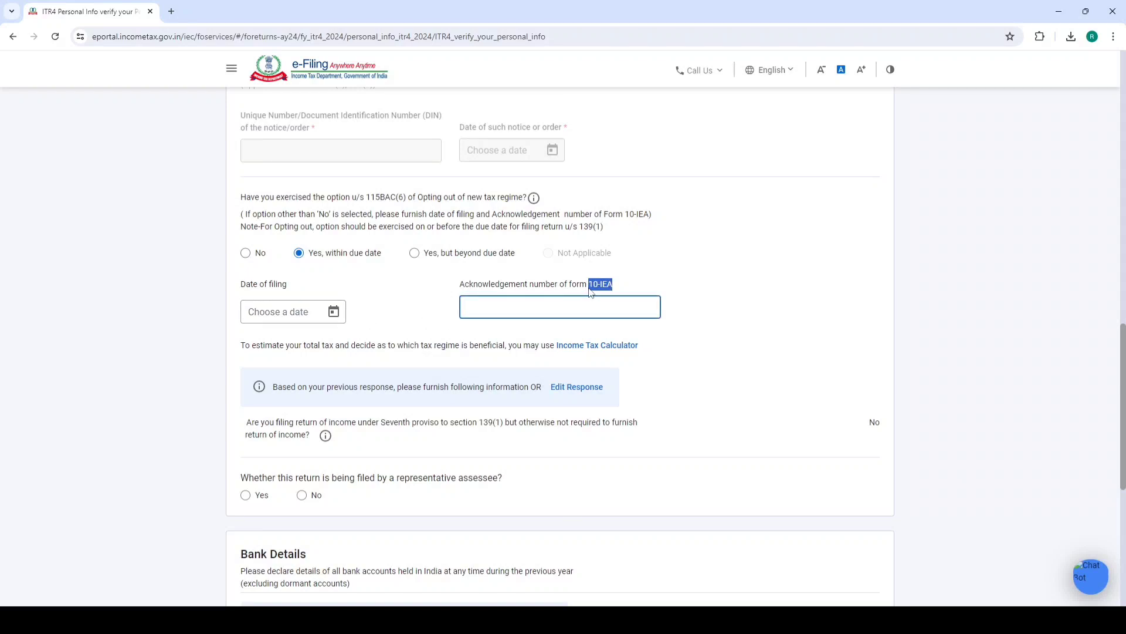
left_click(549, 307)
left_click(246, 253)
Answer No to representative assessee and review the bank accounts' validation status
scroll(420, 276, "down", 3)
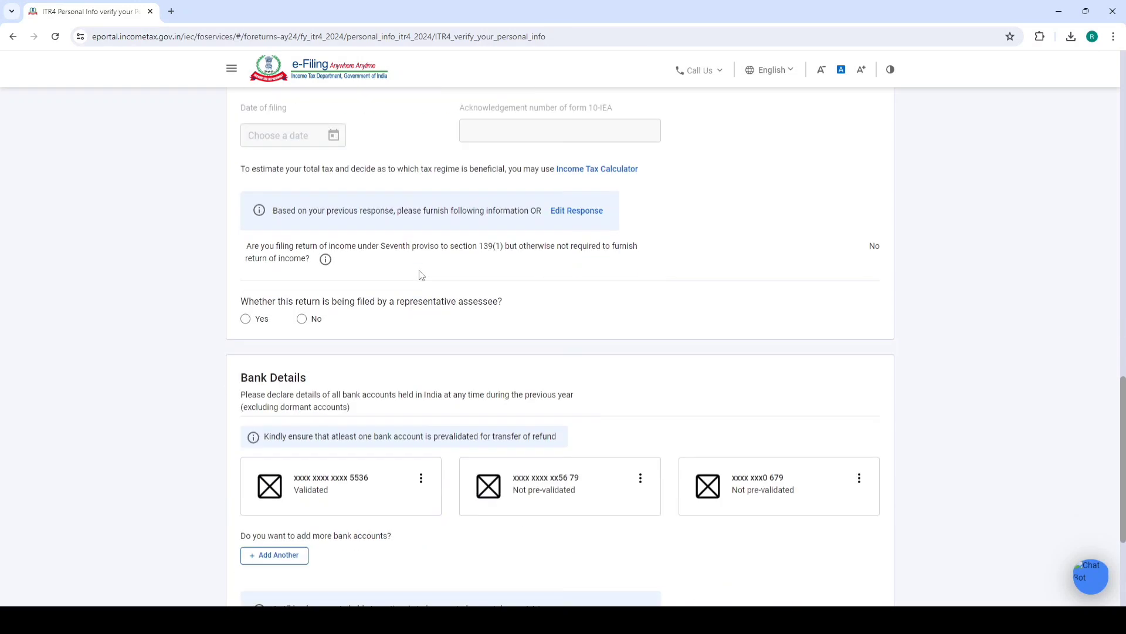
left_click(302, 318)
scroll(548, 269, "down", 3)
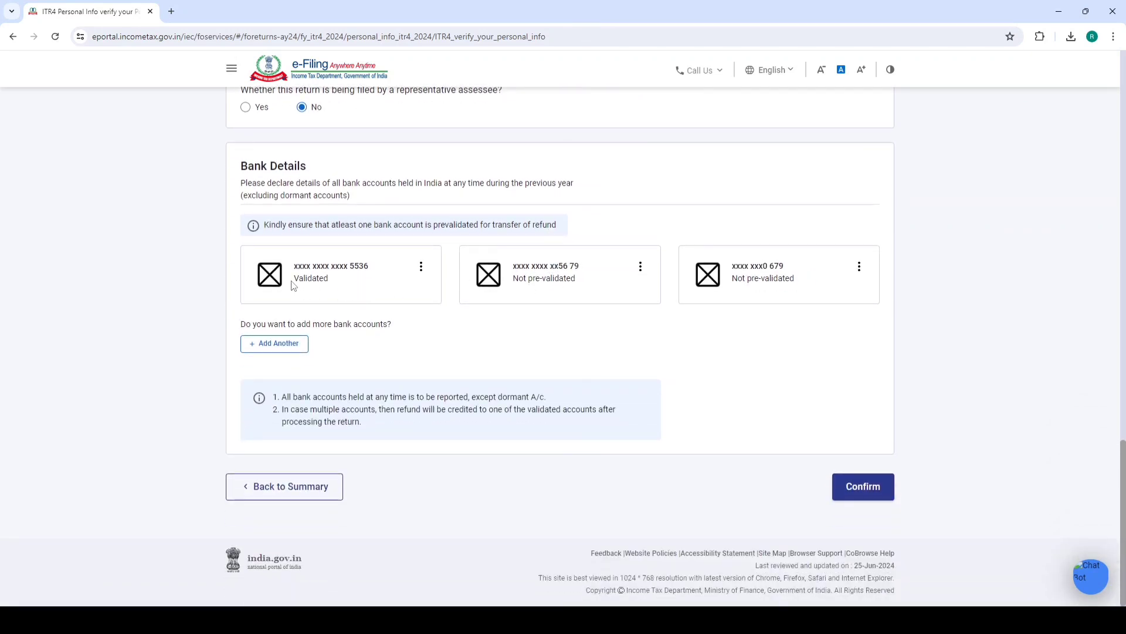
left_click_drag(293, 285, 341, 283)
left_click_drag(512, 284, 581, 301)
left_click(574, 323)
Confirm Personal Information, open Gross Total Income and skip the salary exemption questions
left_click(862, 487)
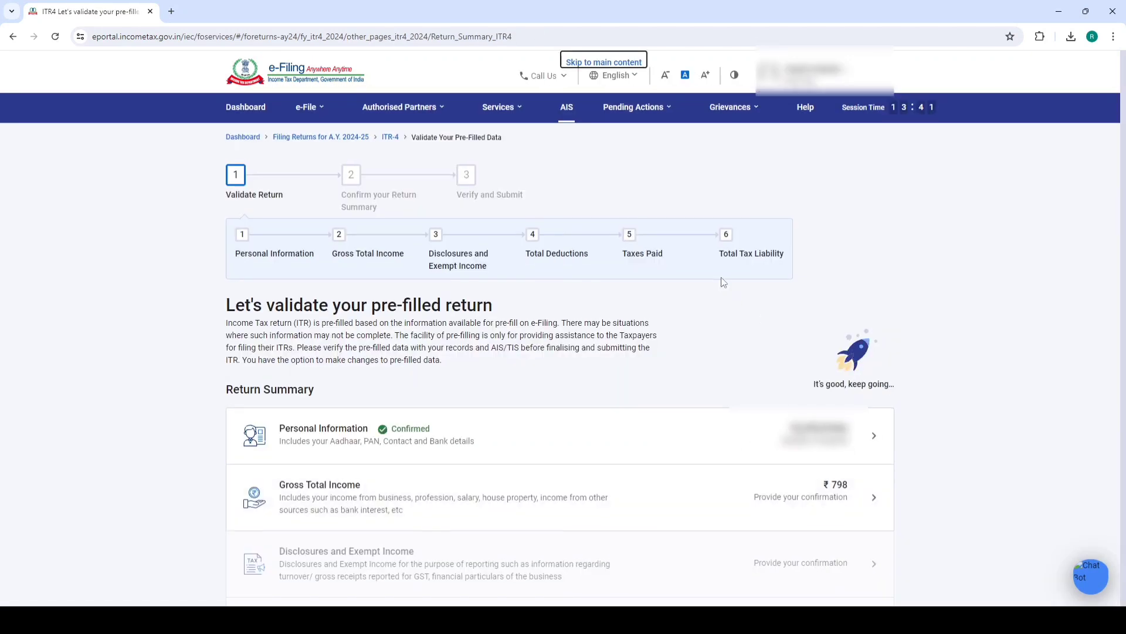
left_click(352, 503)
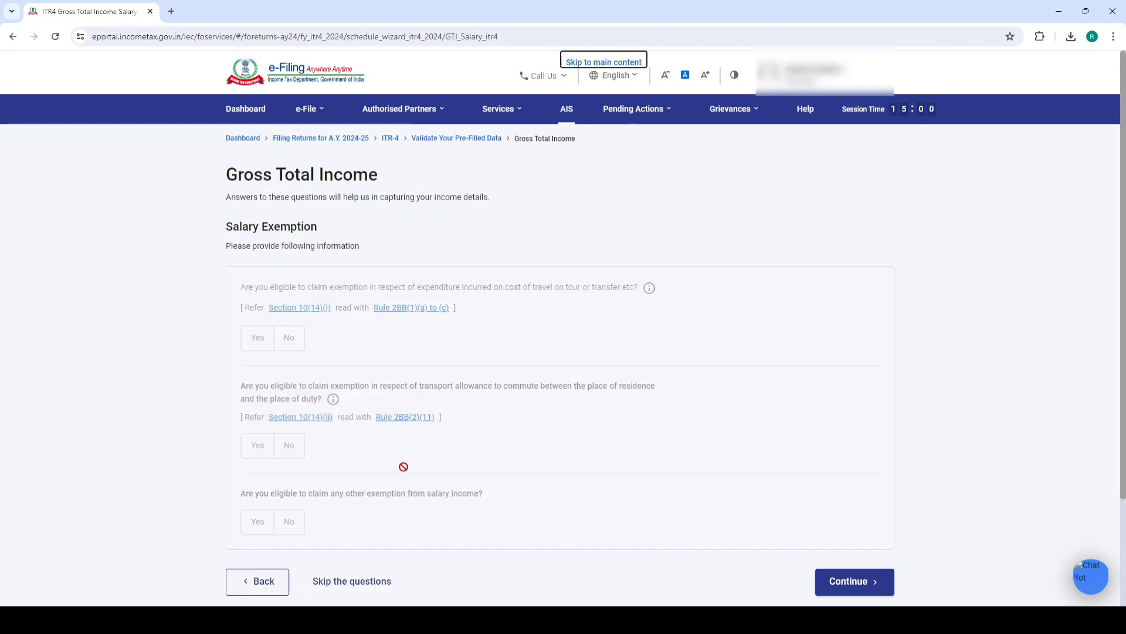
scroll(404, 466, "down", 2)
left_click(350, 448)
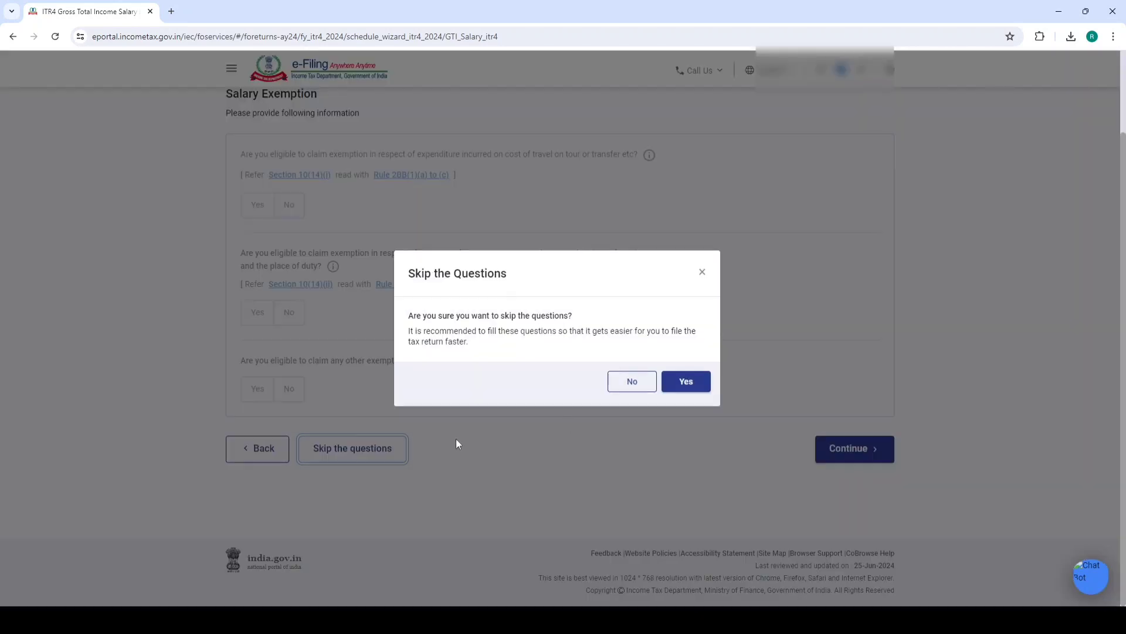
left_click(703, 387)
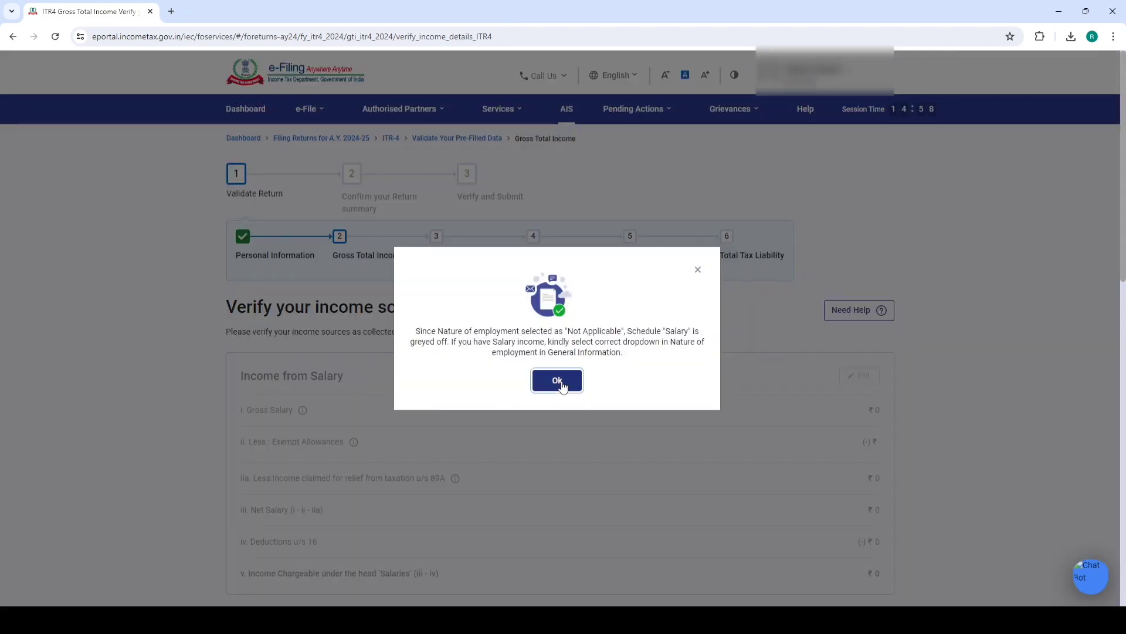
Add a Let Out house property with ₹1,00,000 gross rent, yielding ₹70,000 chargeable income
left_click(557, 382)
scroll(505, 369, "down", 7)
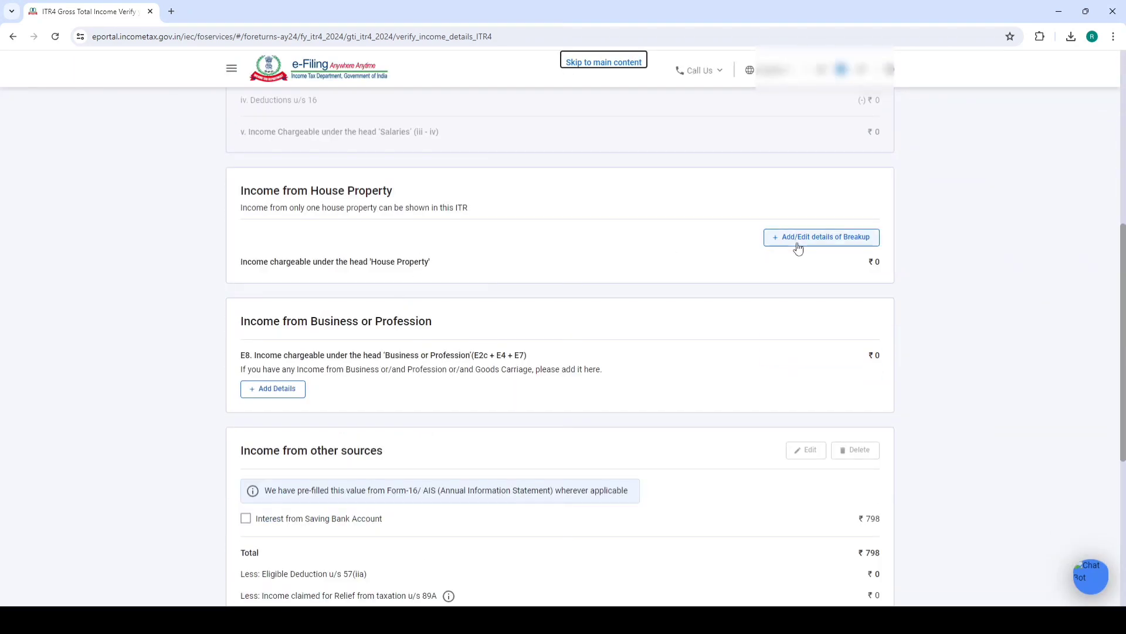
left_click(804, 241)
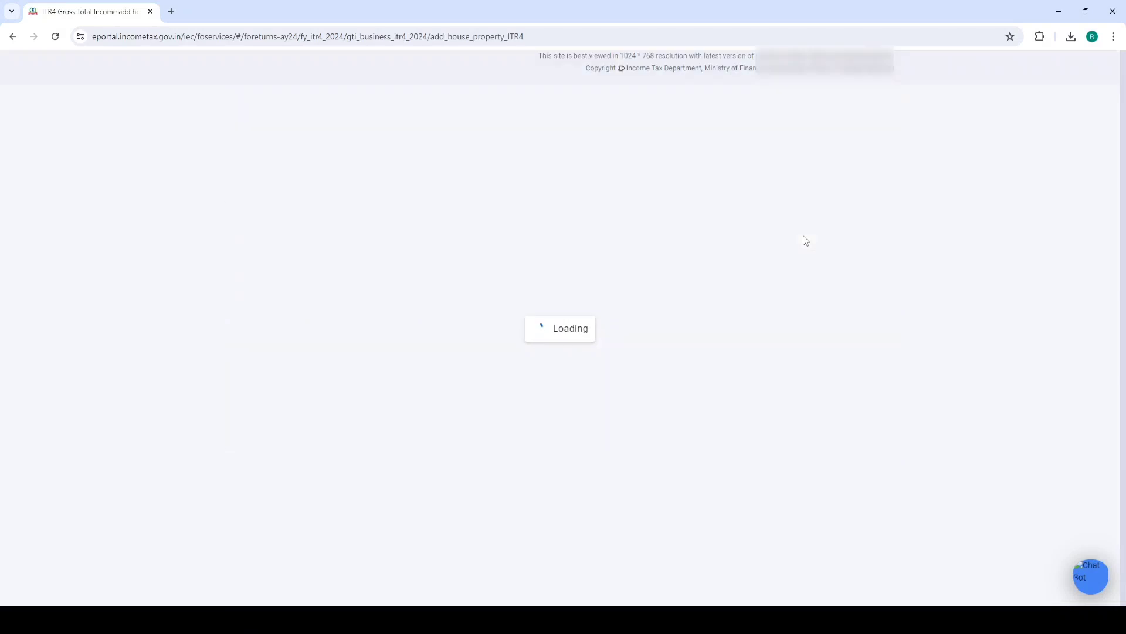
left_click(404, 303)
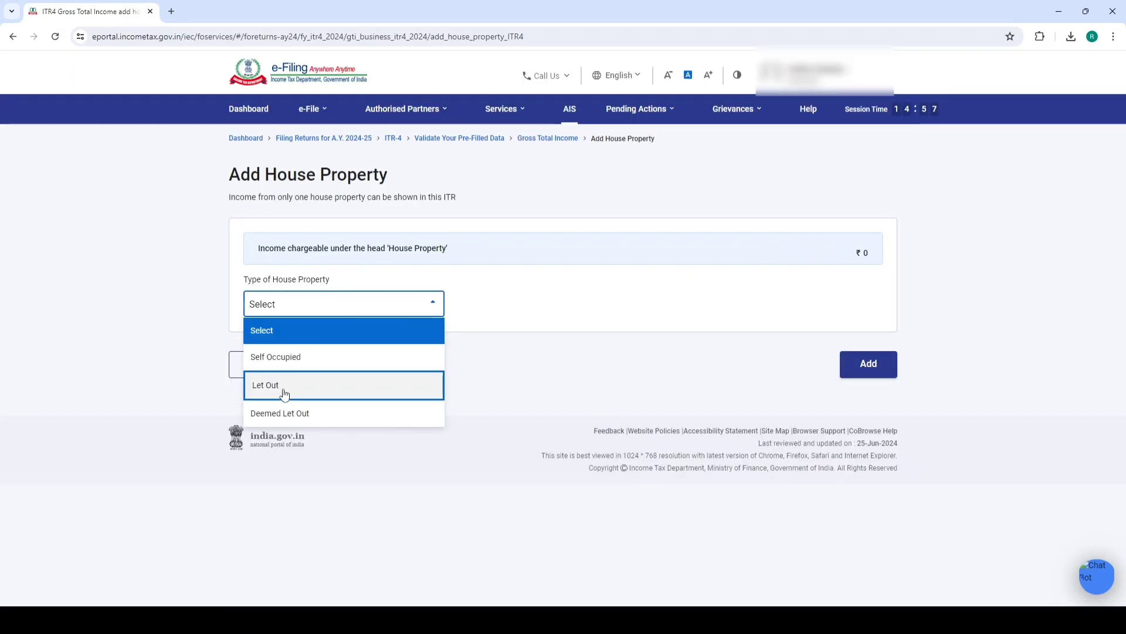
left_click(320, 391)
left_click(817, 341)
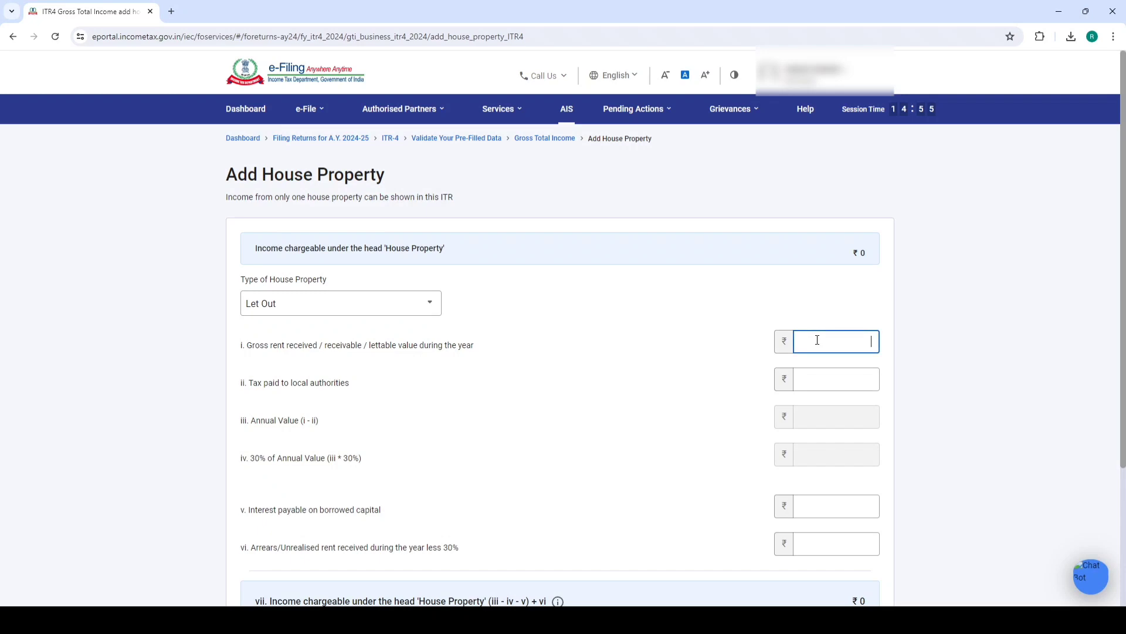
left_click(647, 352)
scroll(659, 368, "down", 3)
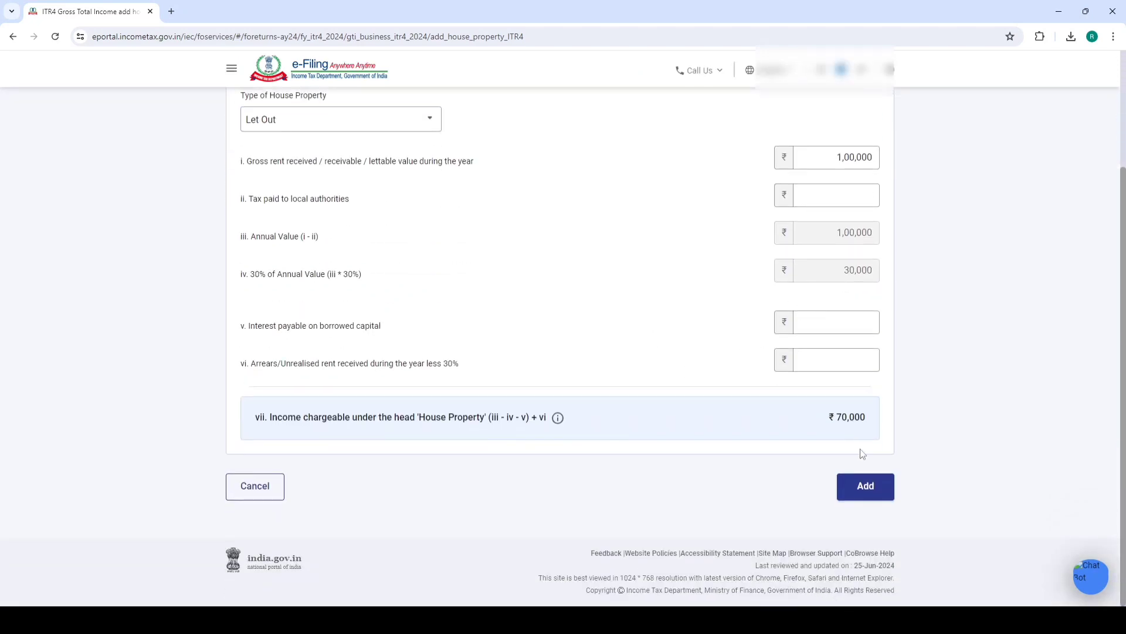
left_click(863, 491)
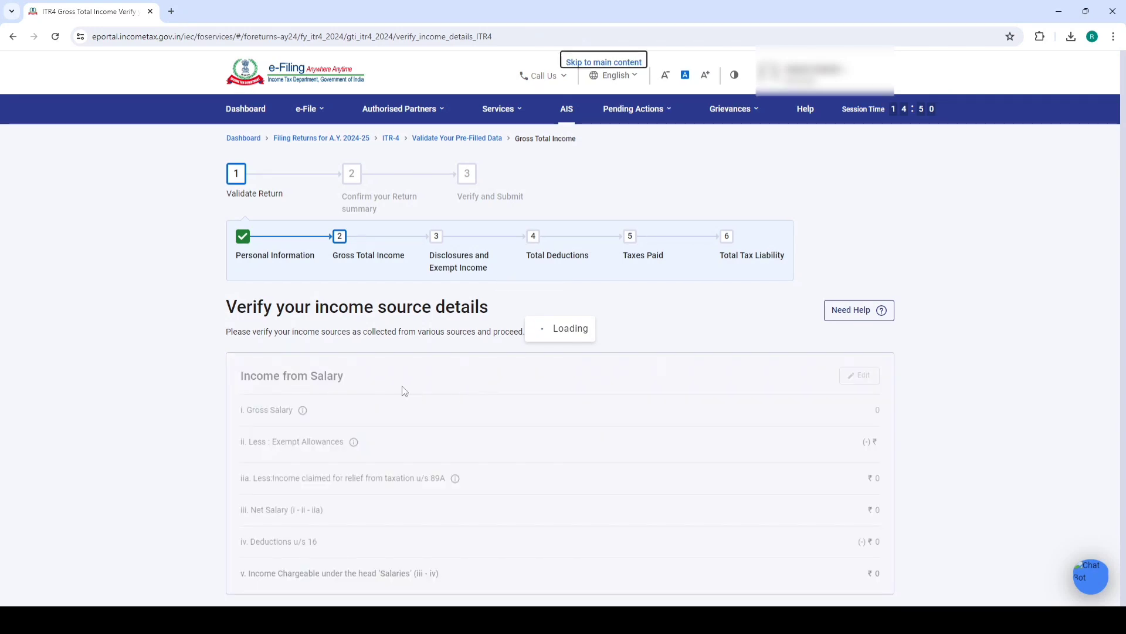
Open business income entry and browse the 44AD, 44ADA and 44AE tabs, ending on Business
scroll(493, 370, "down", 10)
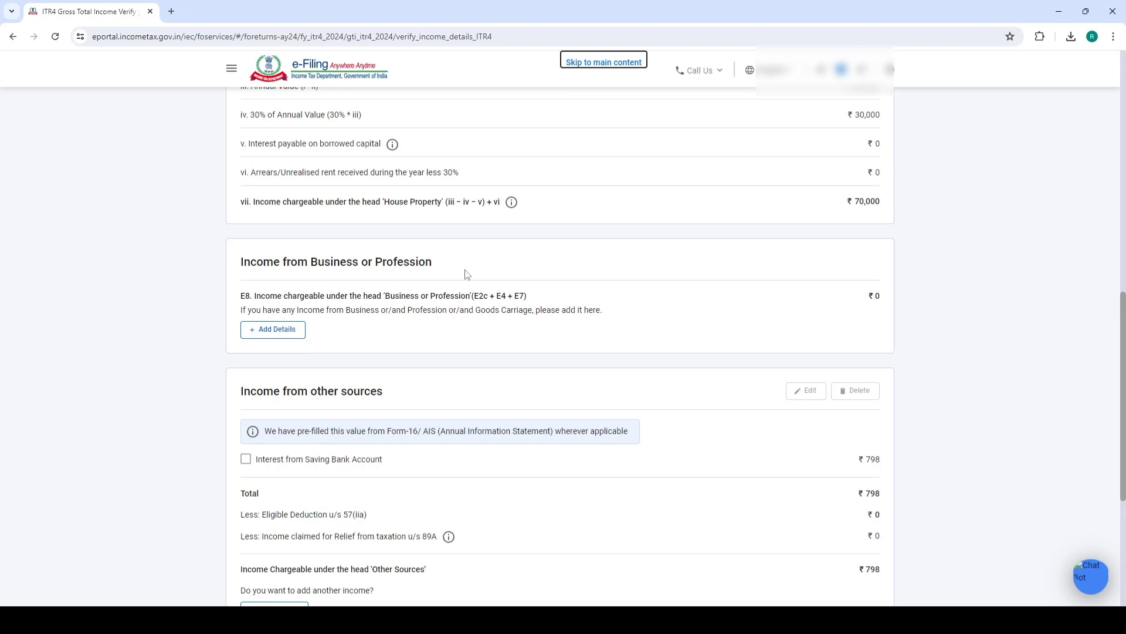
left_click(289, 337)
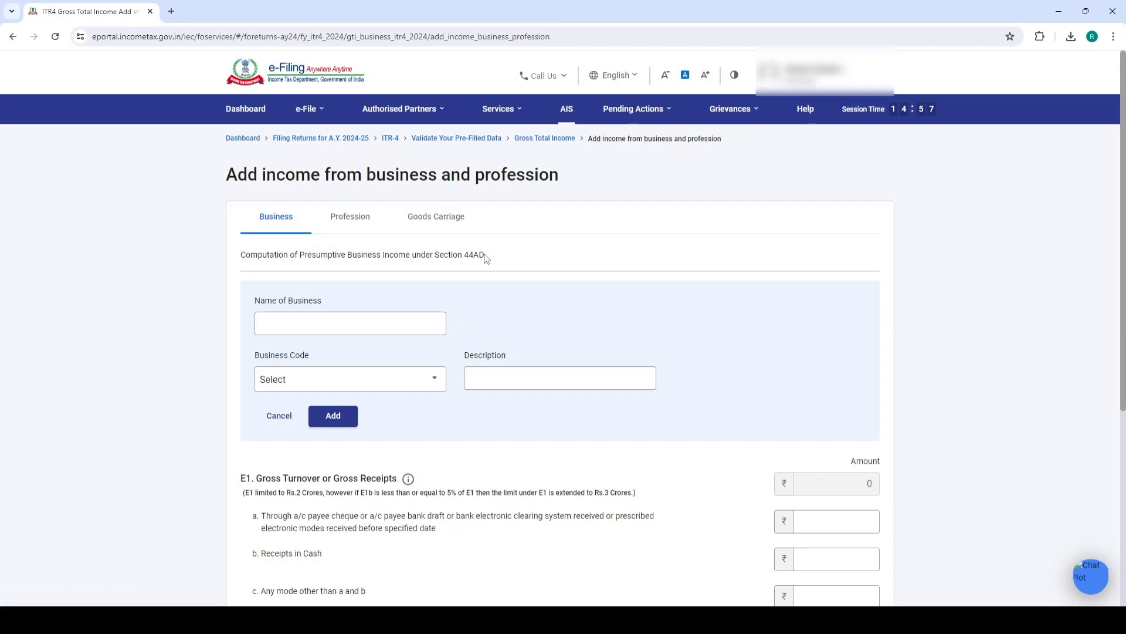
left_click_drag(485, 256, 473, 261)
left_click(345, 217)
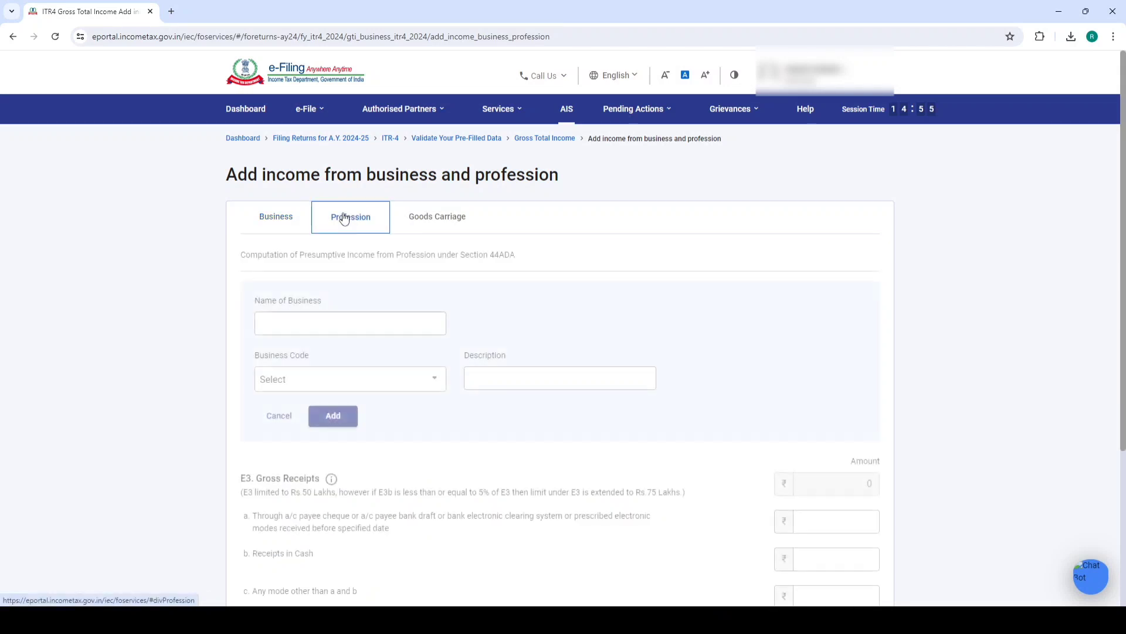
left_click_drag(517, 258, 493, 265)
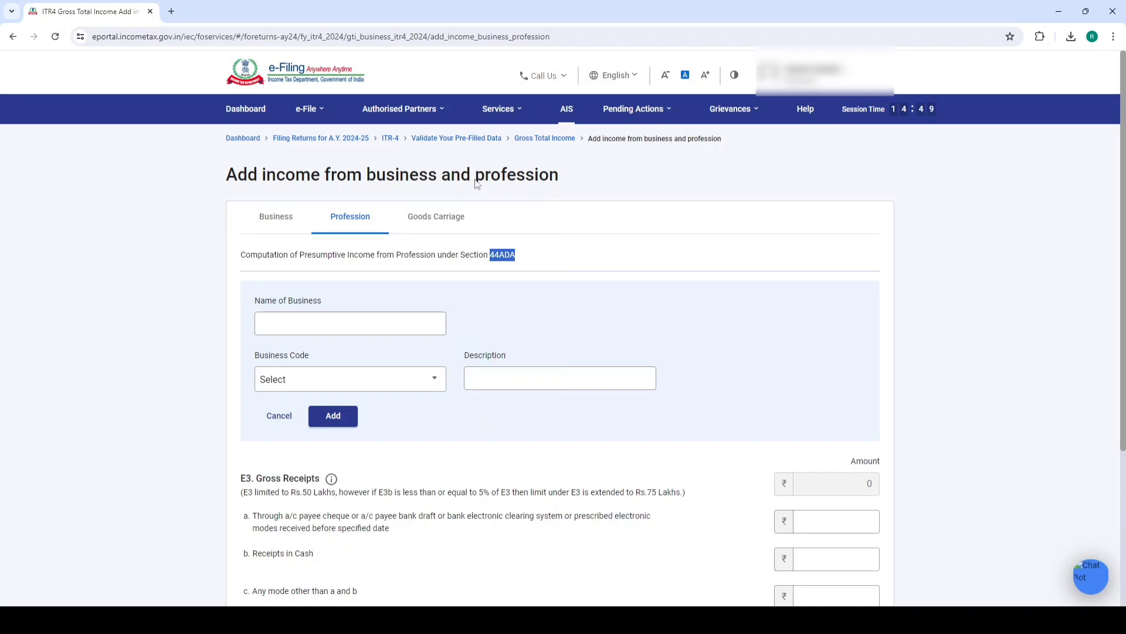
left_click(438, 219)
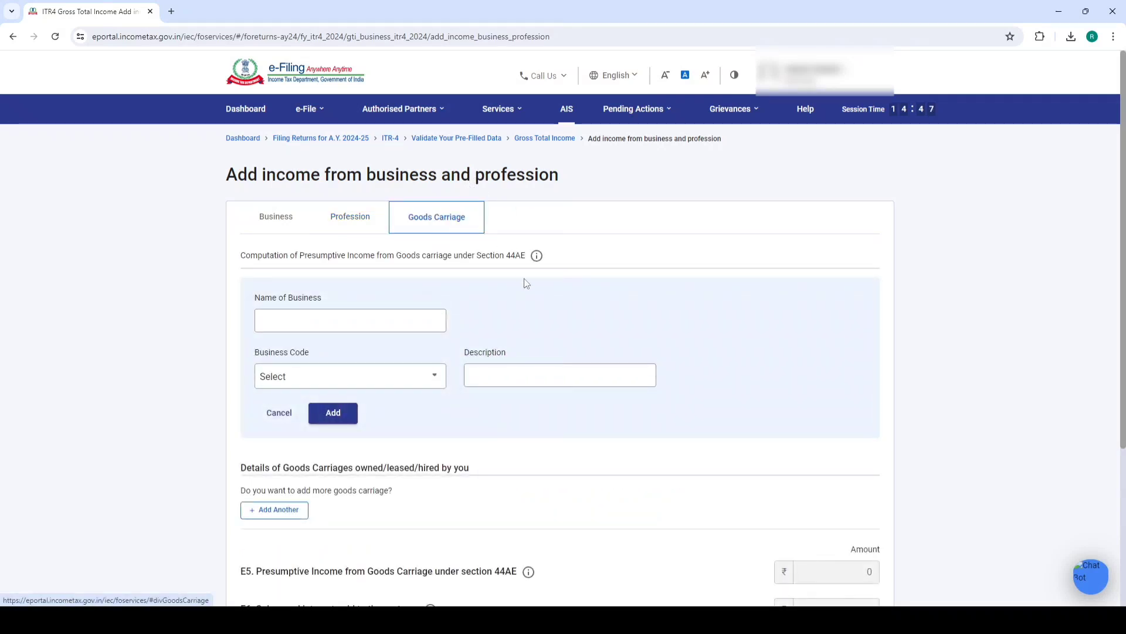
left_click_drag(507, 256, 545, 259)
left_click(578, 261)
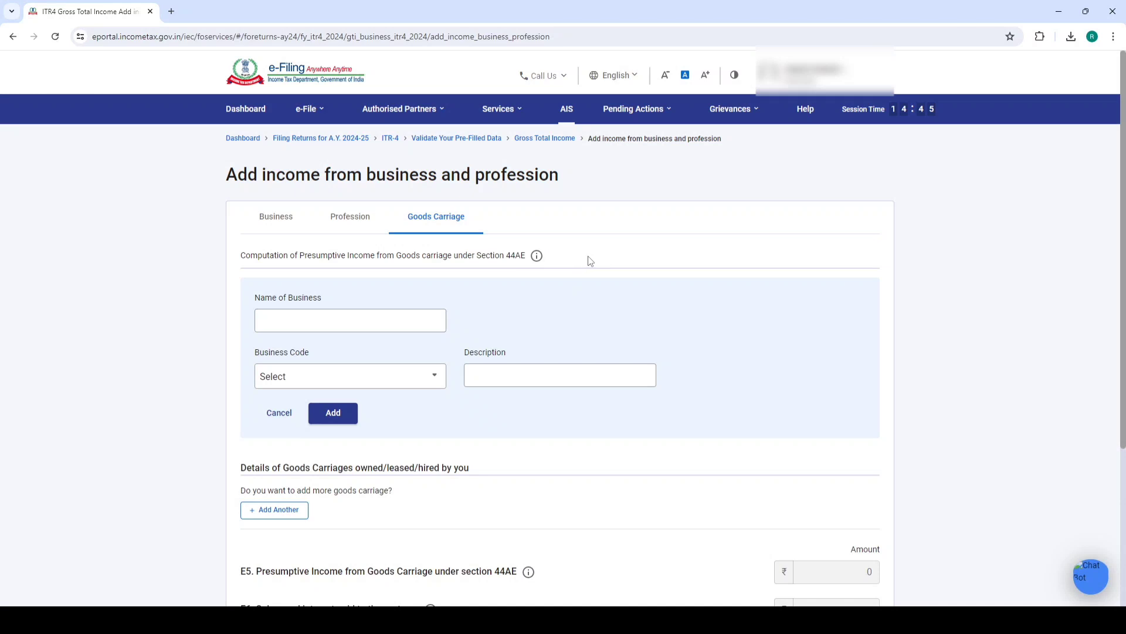
left_click(285, 222)
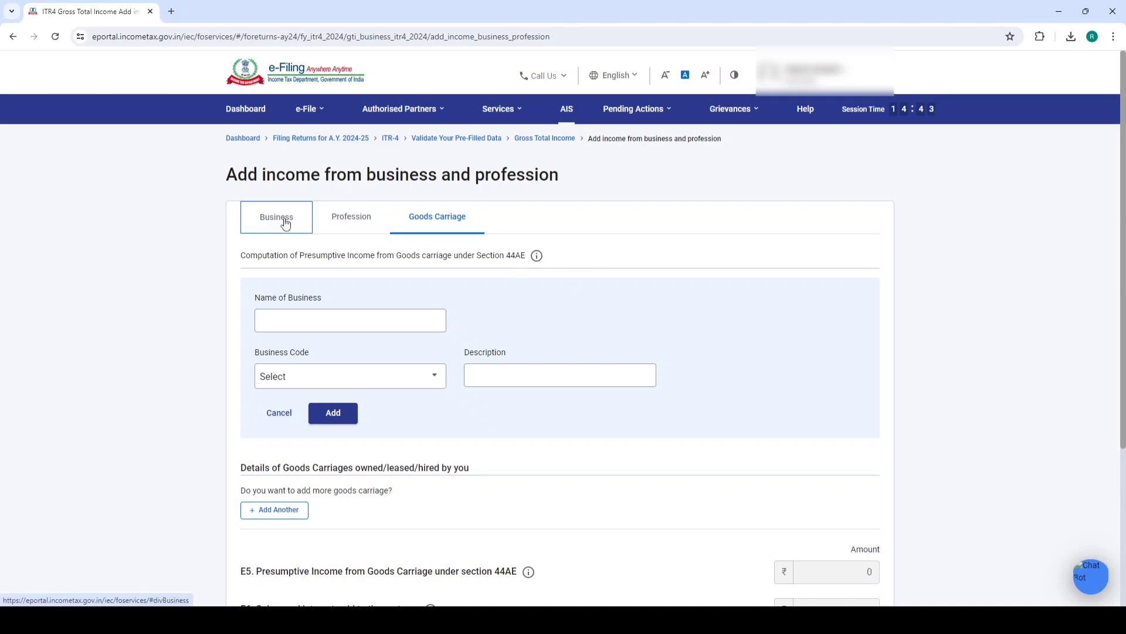
Name the business ABC and pick code 09028-Retail sale of other products n.e.c
left_click(326, 317)
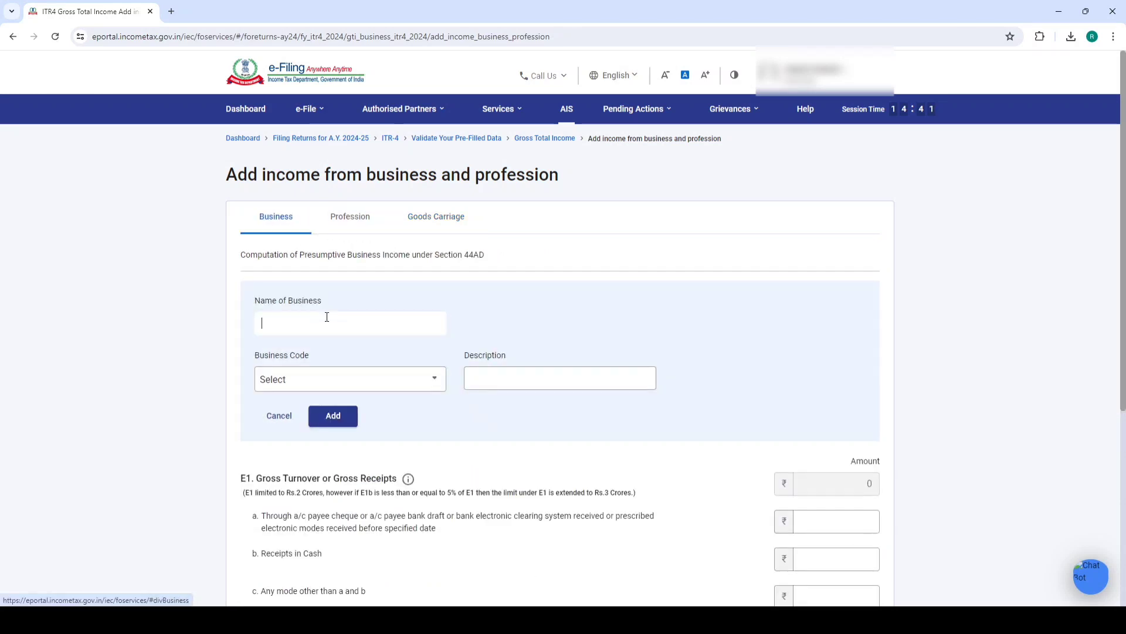
type("a")
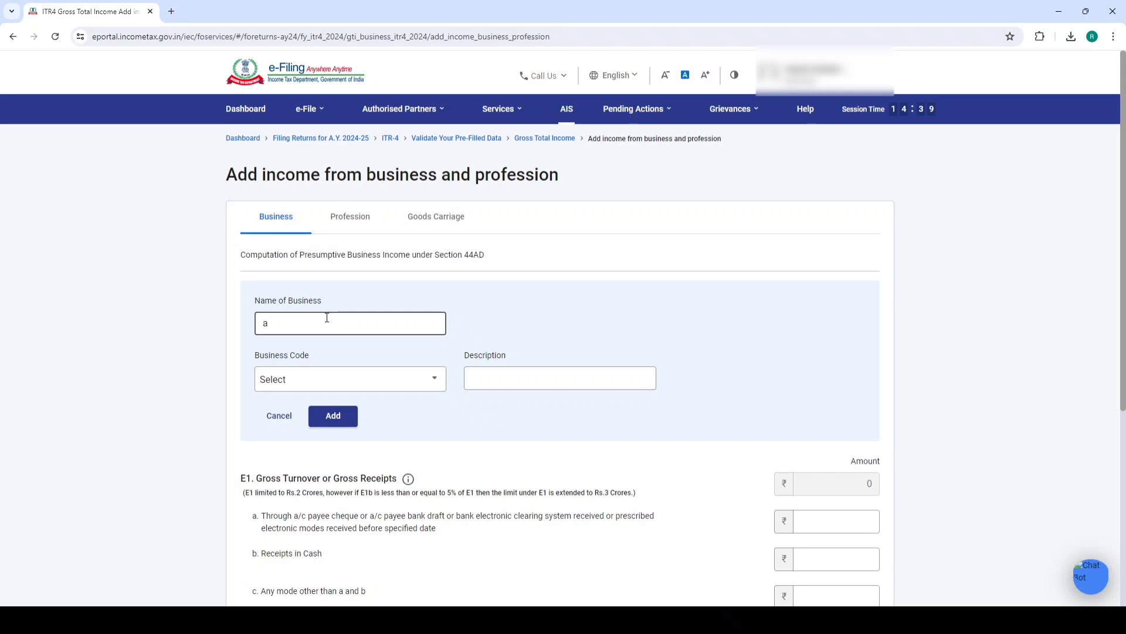
type("ABC")
left_click(311, 380)
scroll(352, 463, "down", 8)
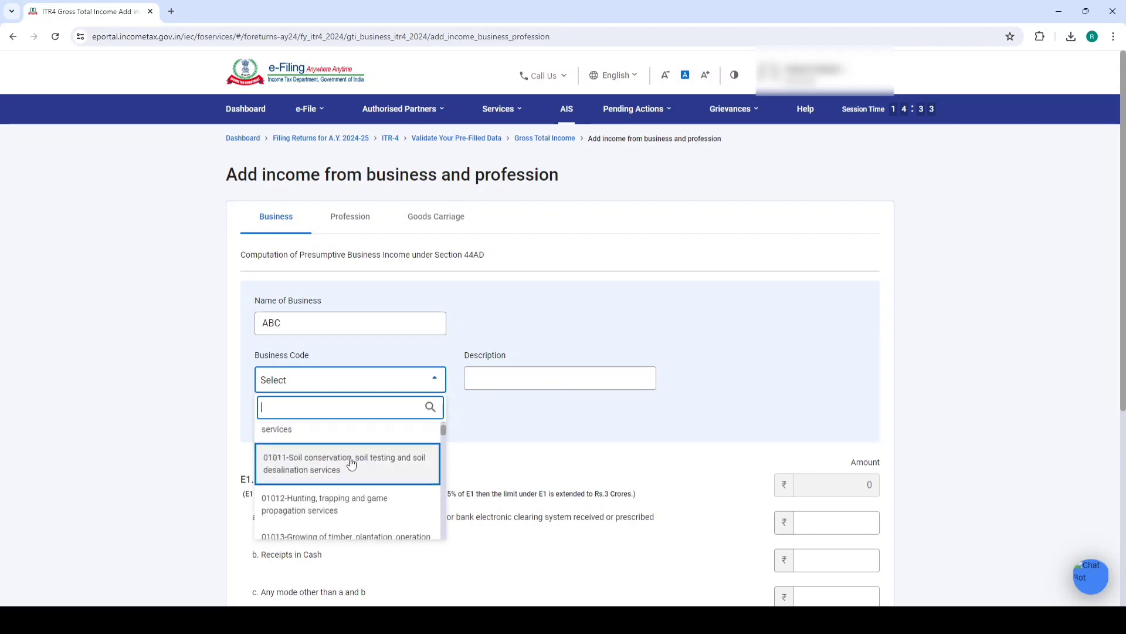
type("RATEIA")
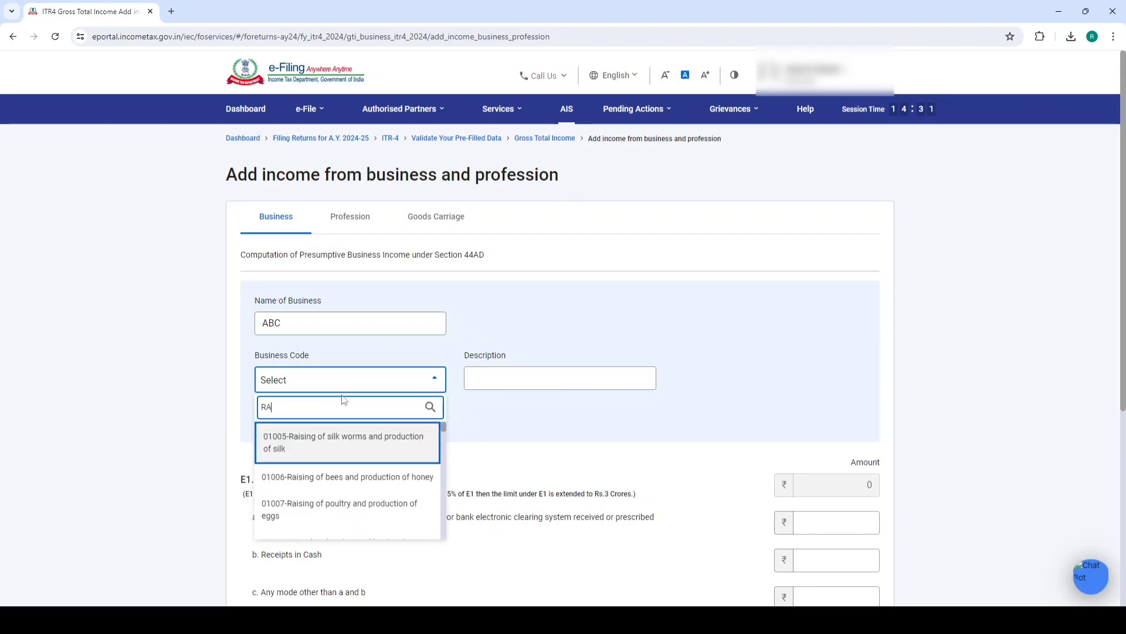
key("BackSpace")
key("BackSpace")
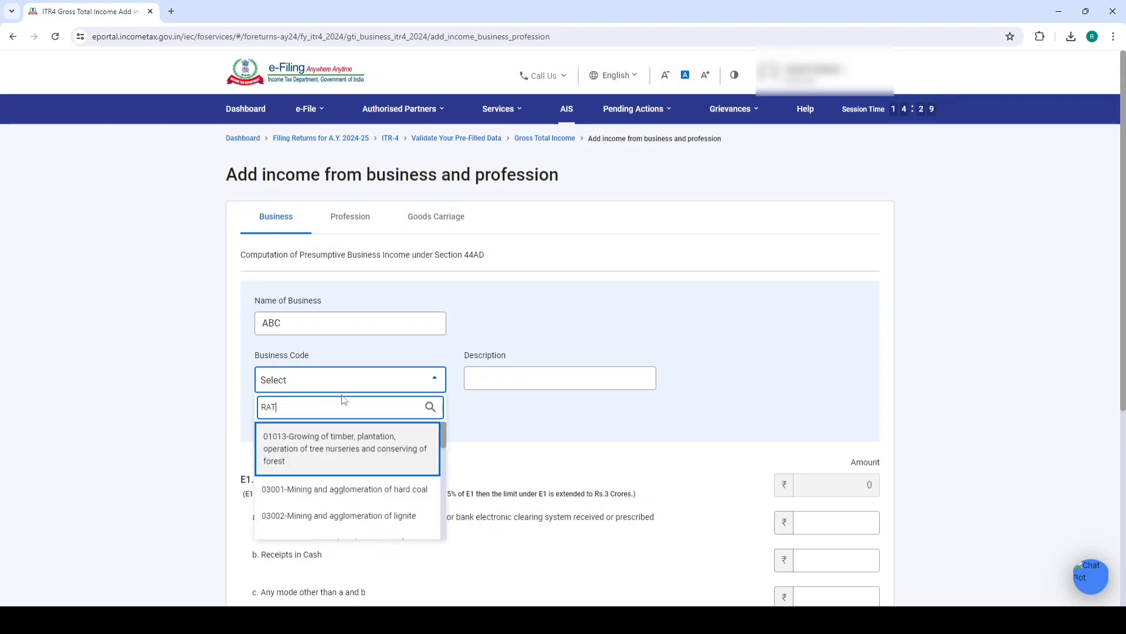
key("BackSpace")
key("BackSpace")
type("ETAIL")
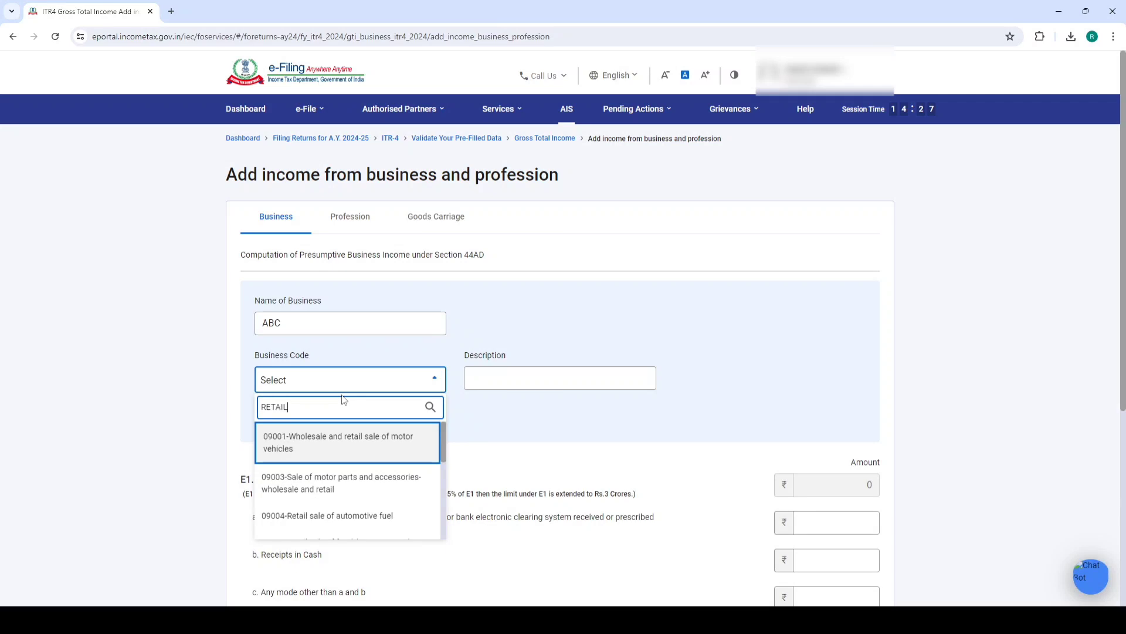
scroll(343, 496, "down", 8)
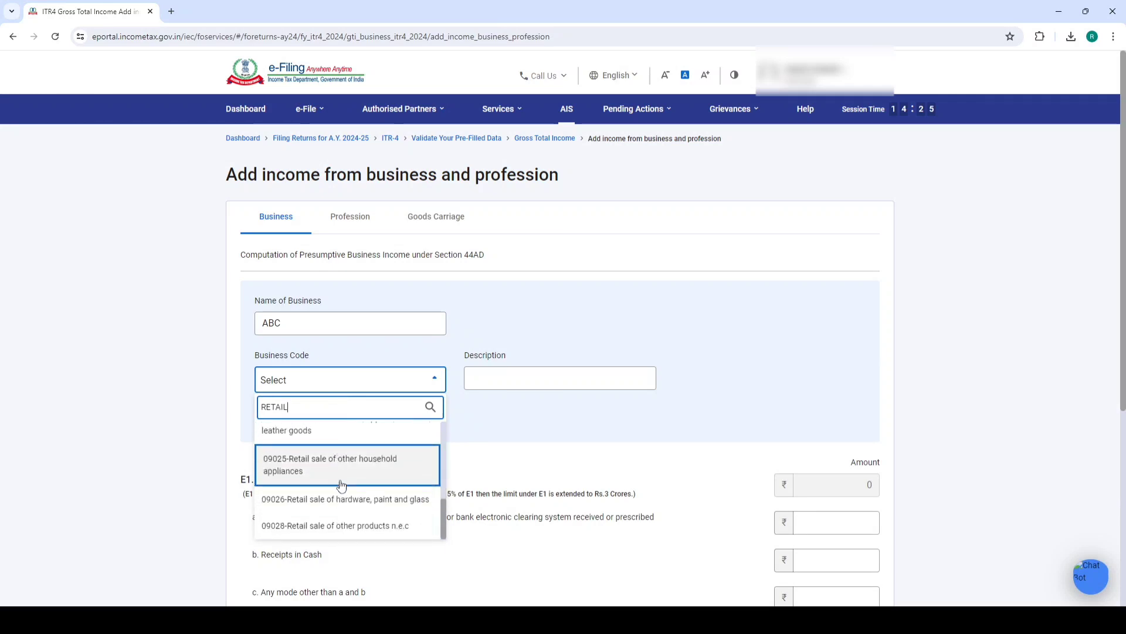
scroll(328, 376, "up", 2)
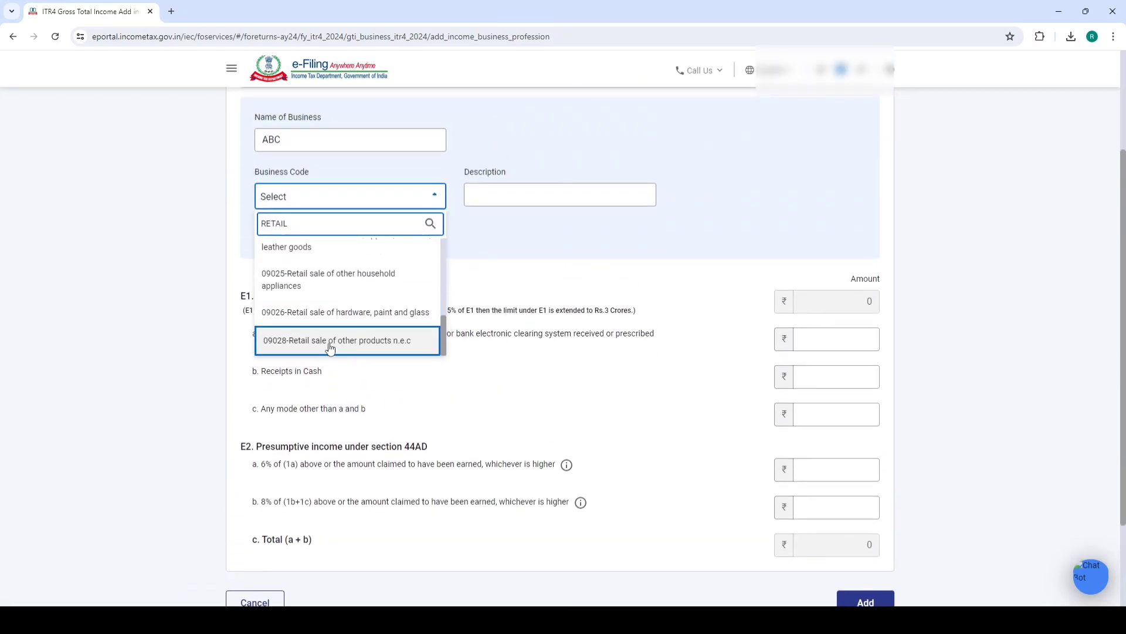
left_click(332, 346)
Describe the business as KIRYANA GOODS and add it under Section 44AD
left_click(498, 188)
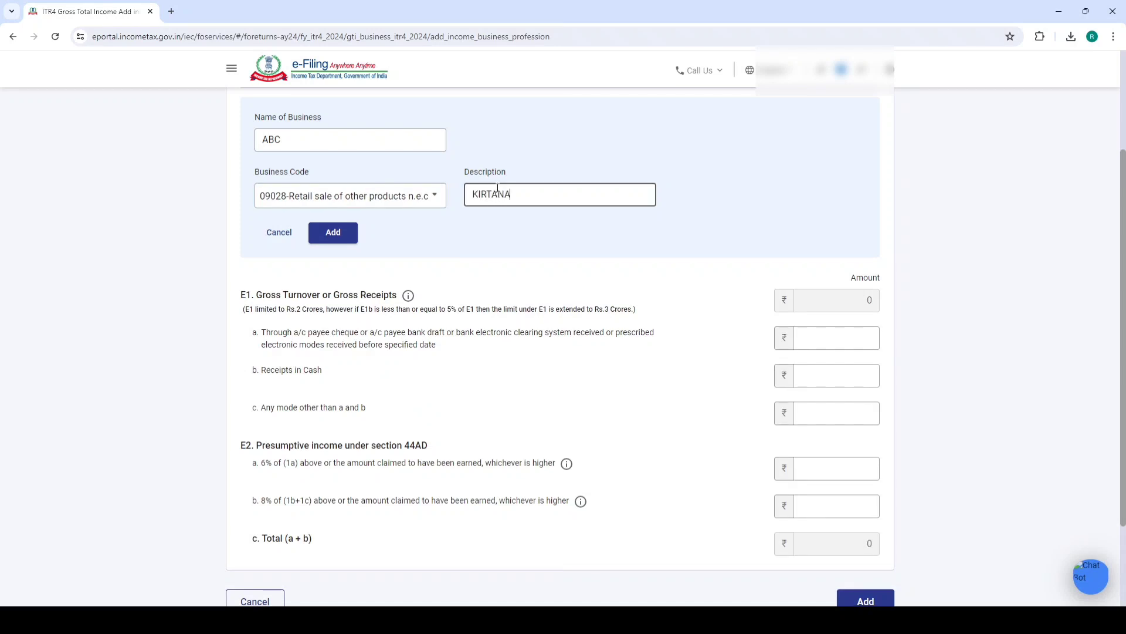
type("KIRYANA GOODS")
left_click(745, 192)
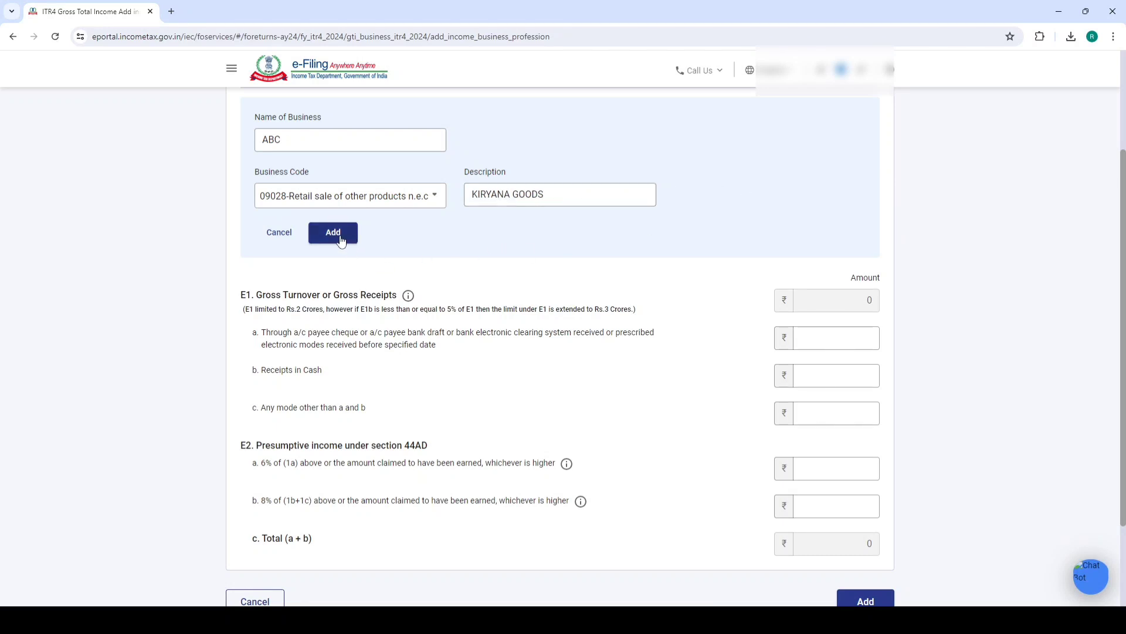
left_click(340, 237)
scroll(607, 245, "up", 3)
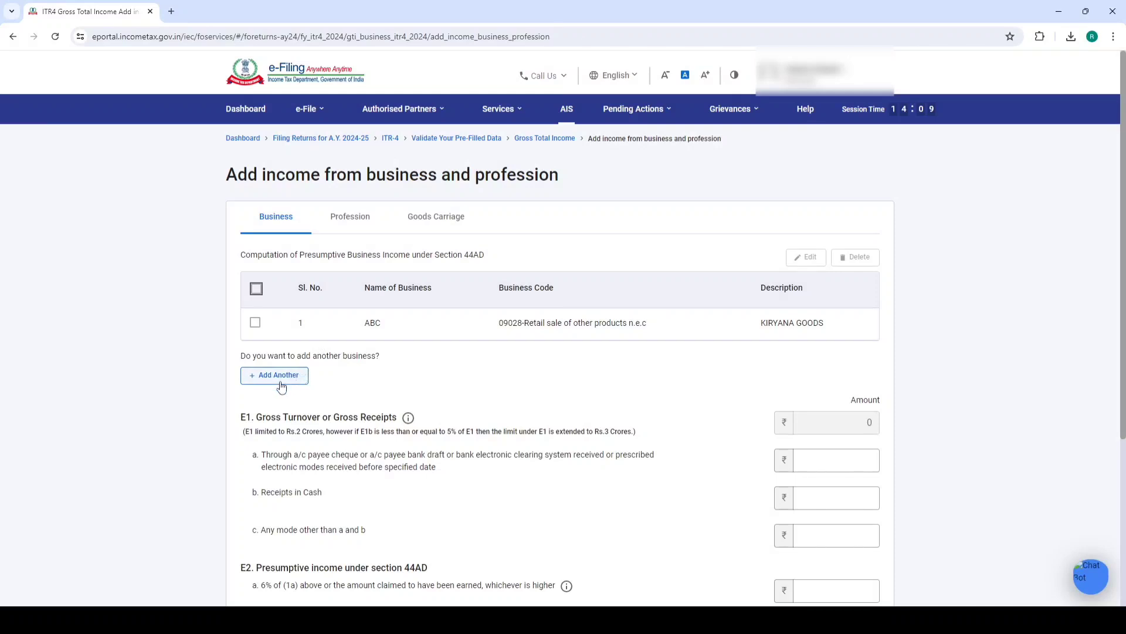
Review the E1 Gross Turnover conditions: the Rs.2 crore limit and the 5% cash receipts rule
scroll(364, 343, "down", 2)
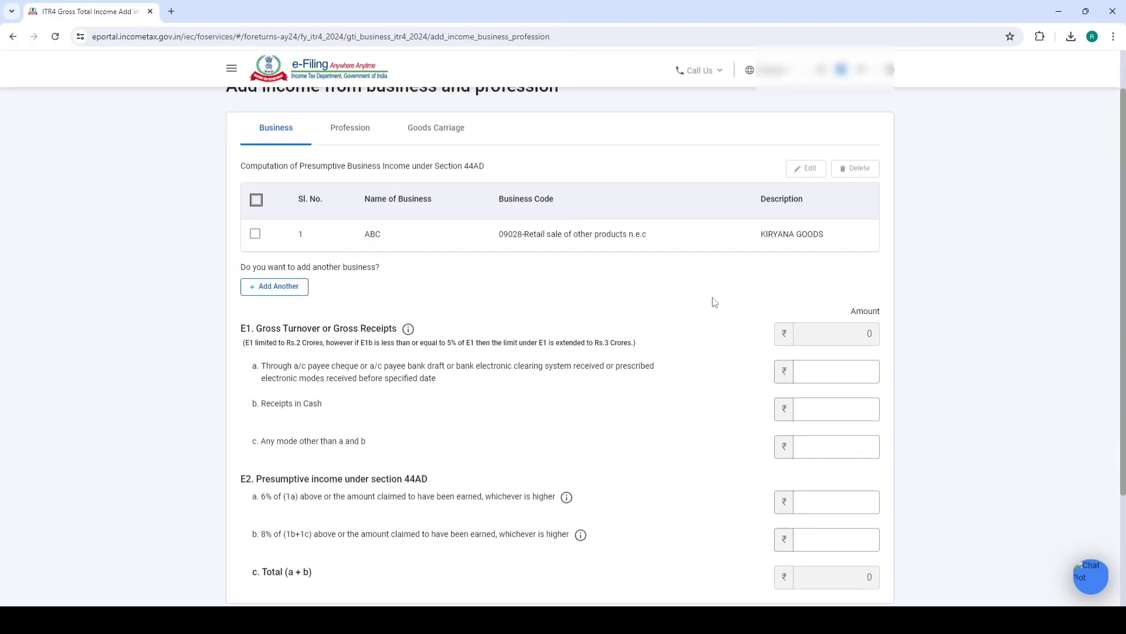
scroll(672, 304, "down", 2)
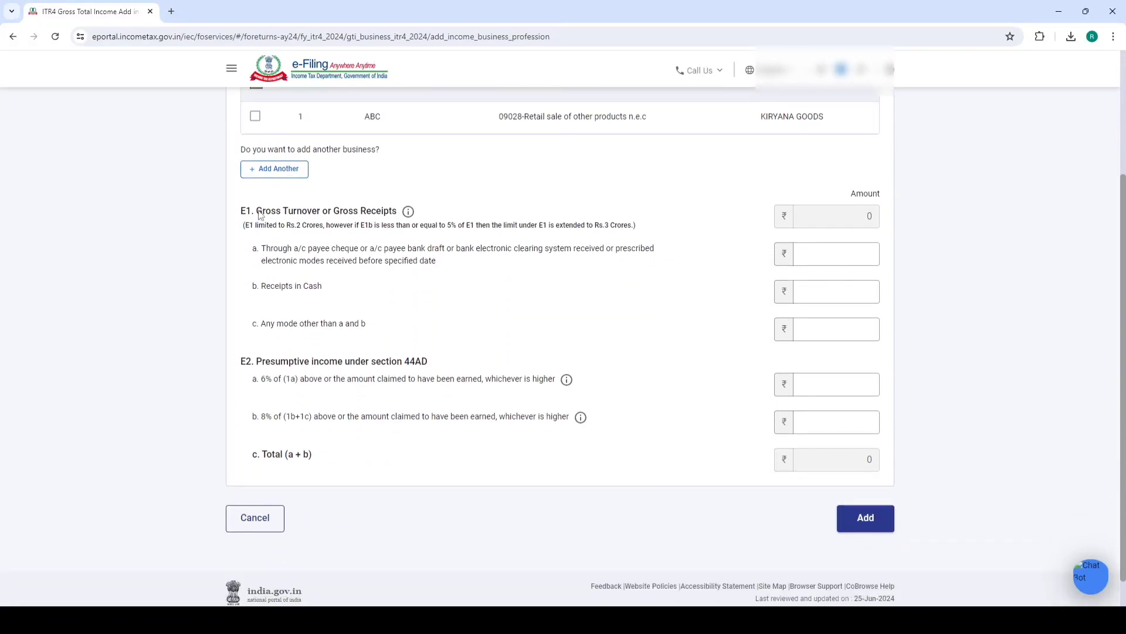
left_click_drag(257, 210, 425, 210)
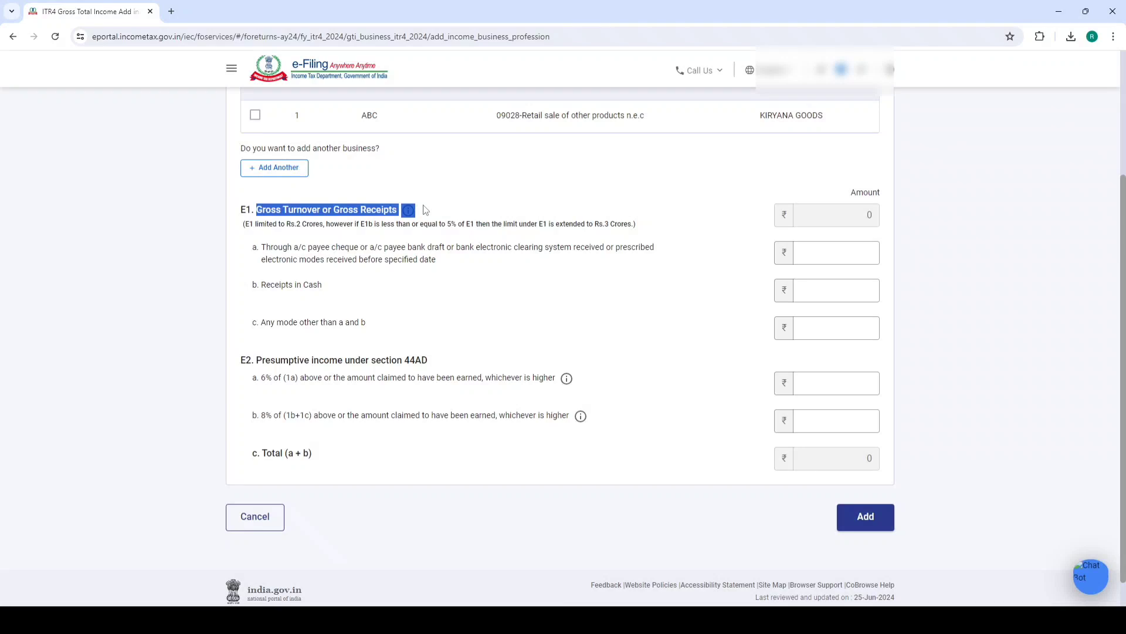
left_click_drag(256, 227, 322, 230)
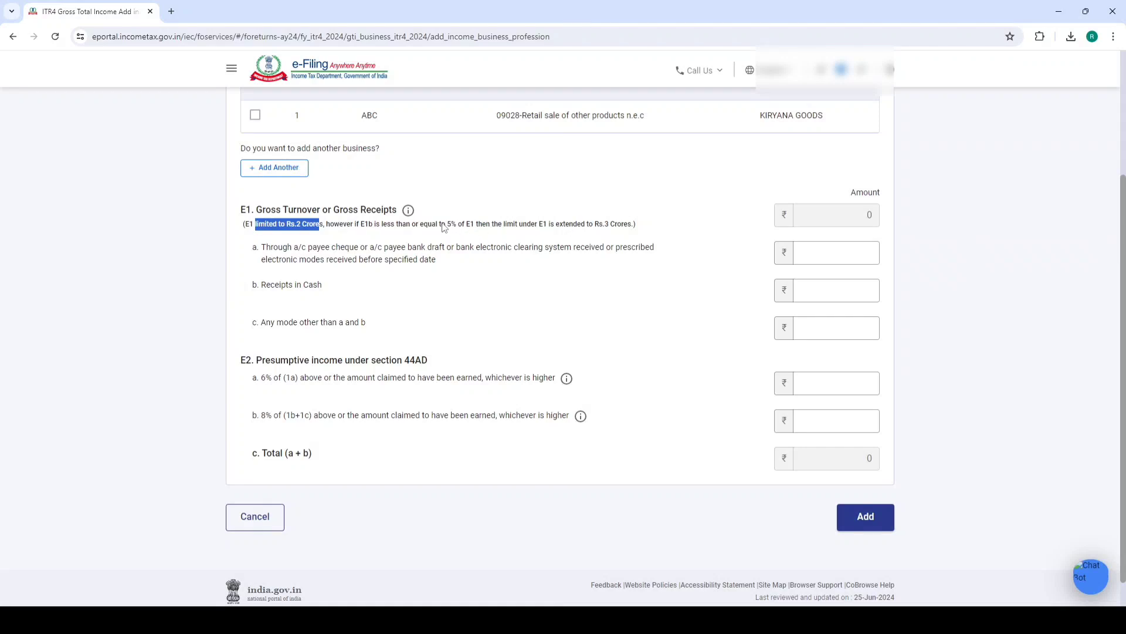
left_click_drag(441, 227, 463, 230)
left_click(589, 198)
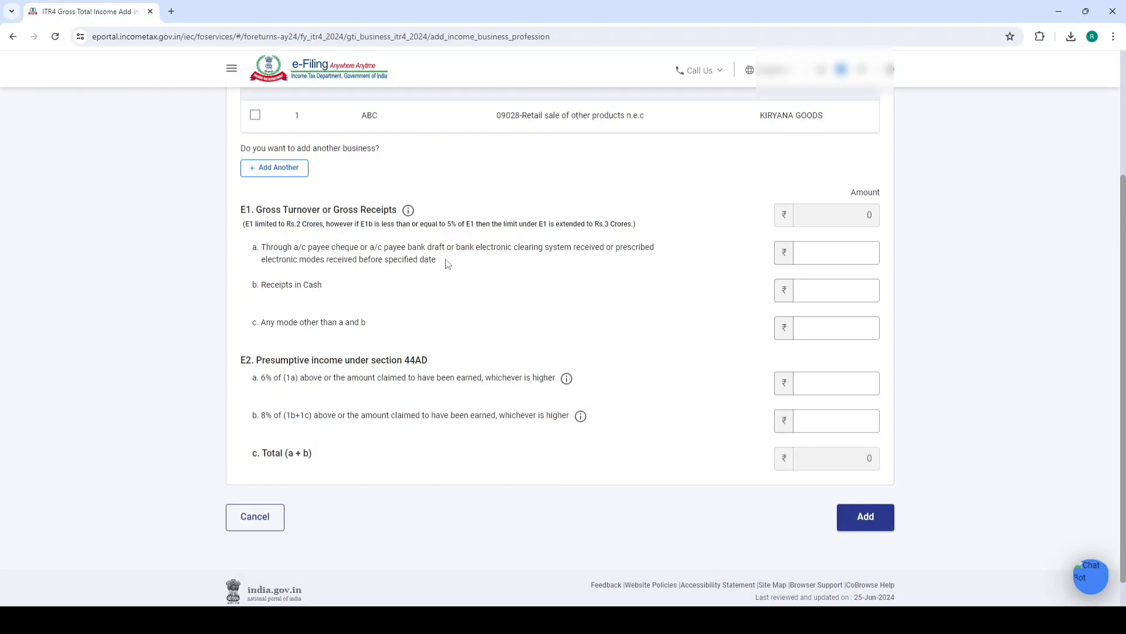
Go over receipt categories a, b and c, then bring up BS ITR 4.pdf in Acrobat
left_click_drag(263, 257, 366, 322)
left_click(276, 254)
left_click_drag(263, 249, 626, 249)
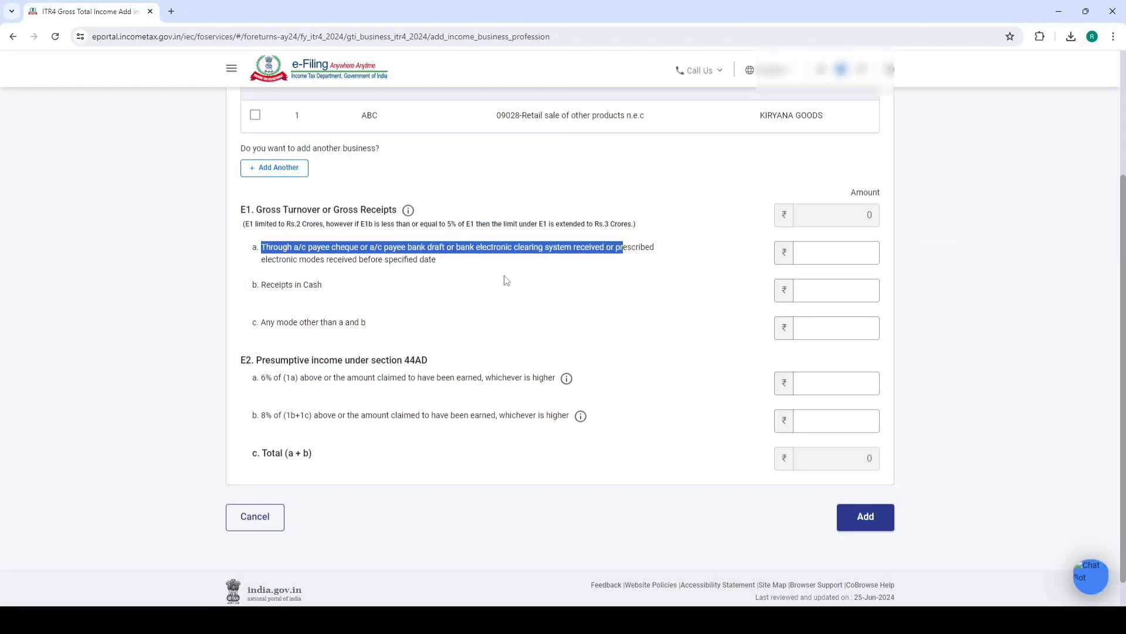
left_click_drag(257, 288, 348, 287)
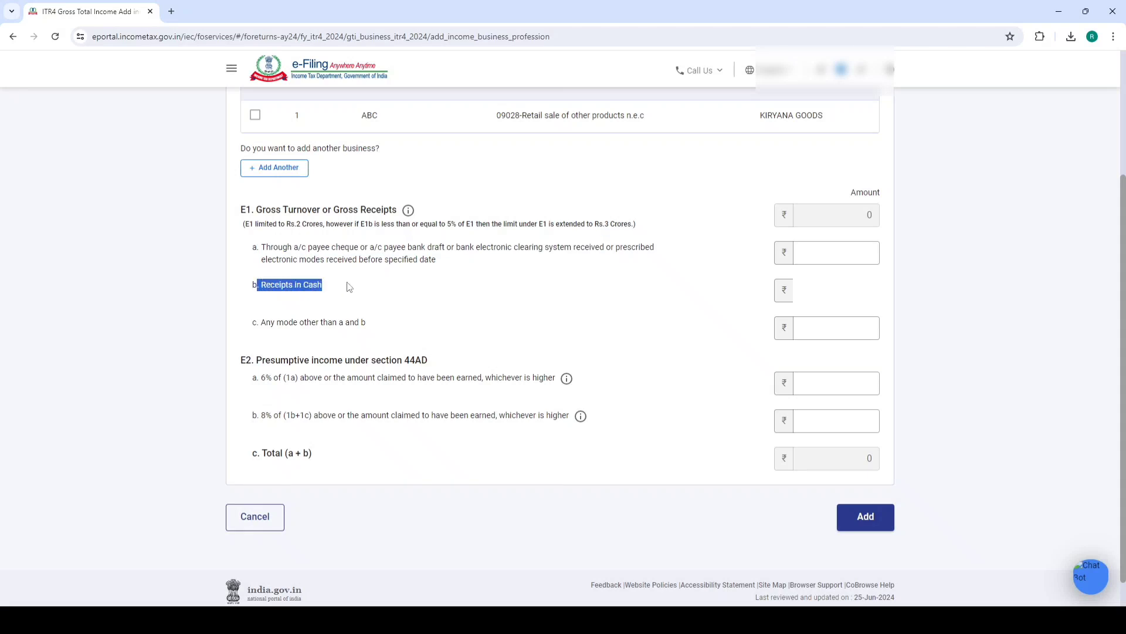
left_click_drag(259, 322, 418, 323)
left_click(418, 323)
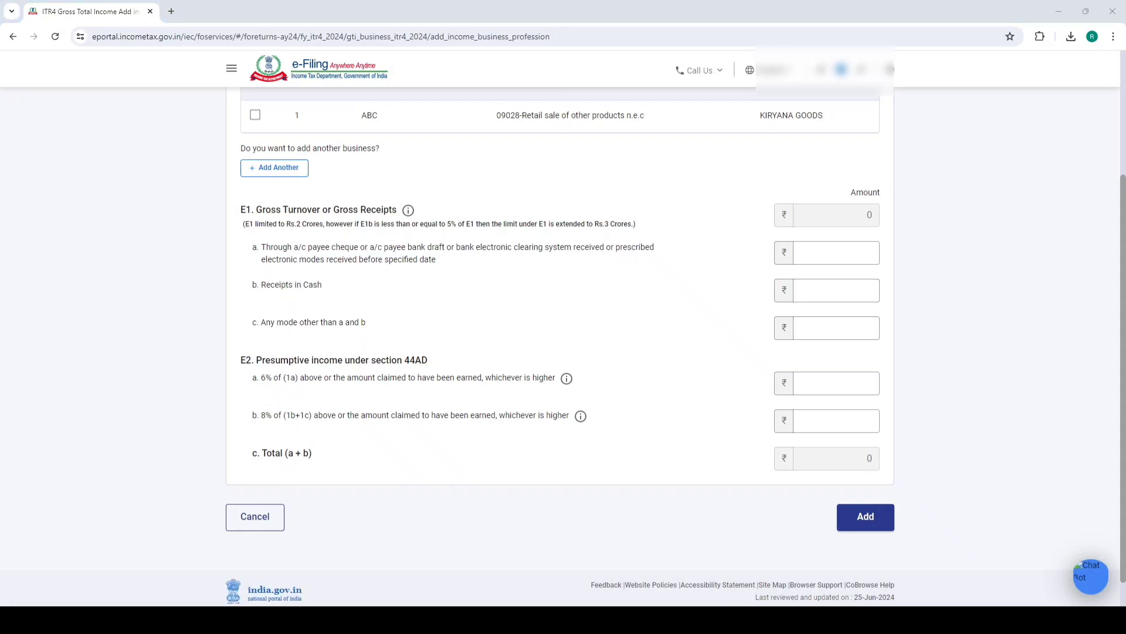
key("alt+Tab")
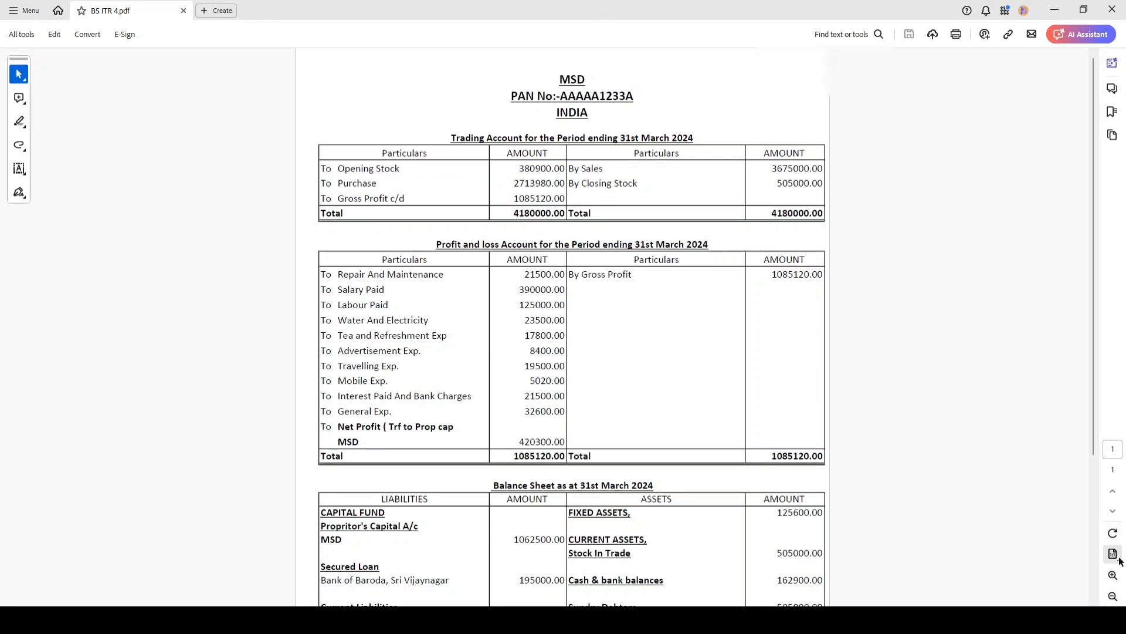
left_click(1113, 577)
left_click(1113, 576)
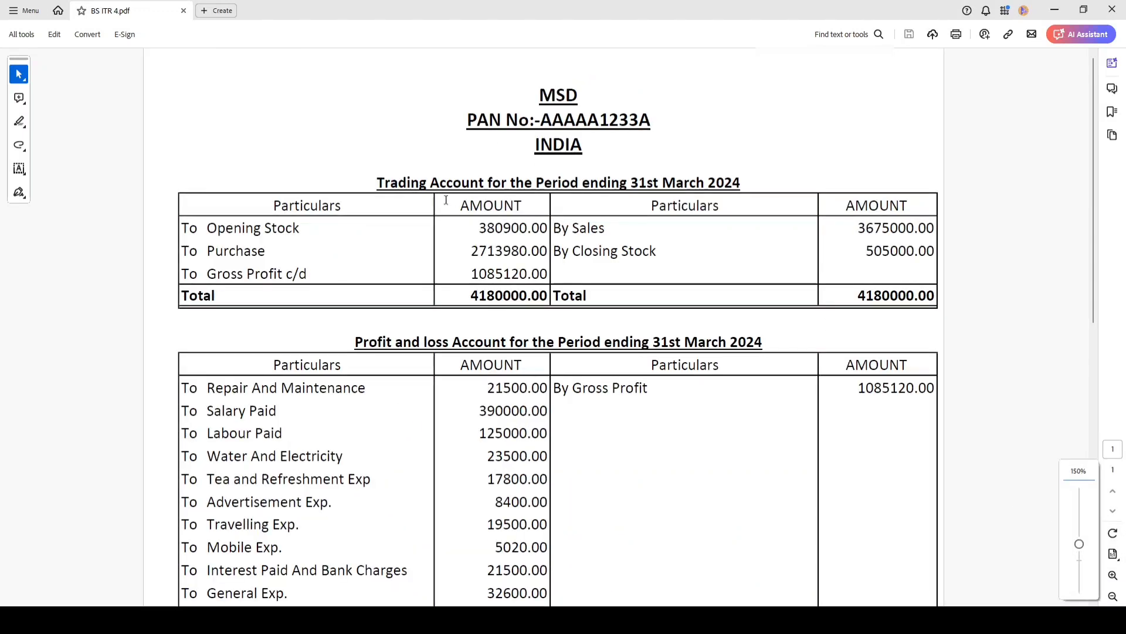
left_click_drag(365, 176, 740, 183)
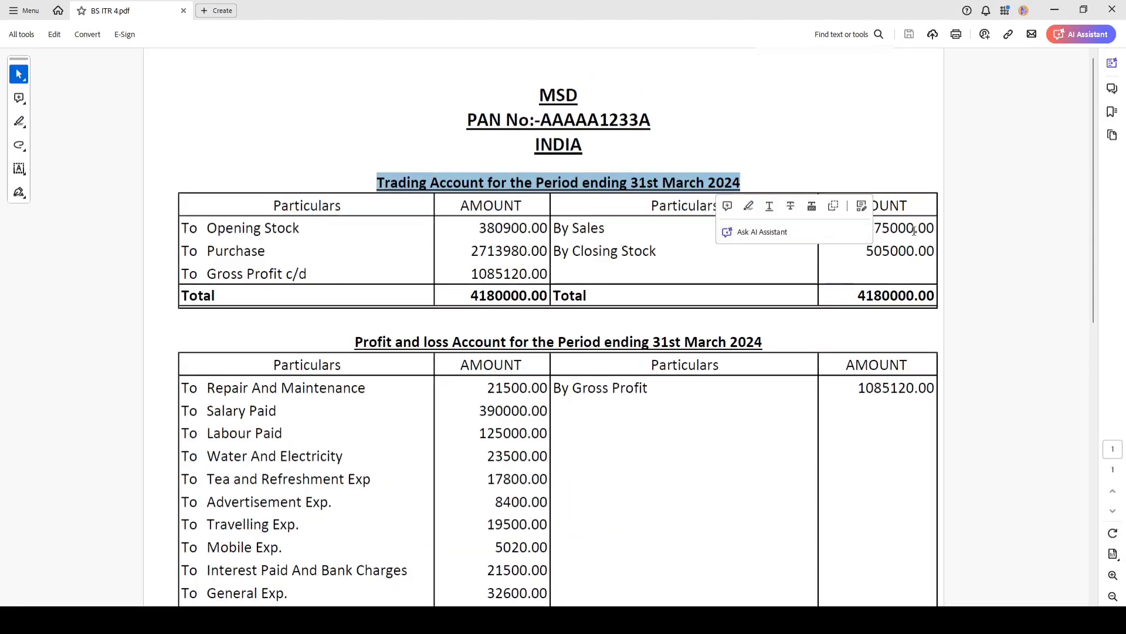
left_click(855, 227)
left_click_drag(855, 227, 936, 229)
left_click(876, 150)
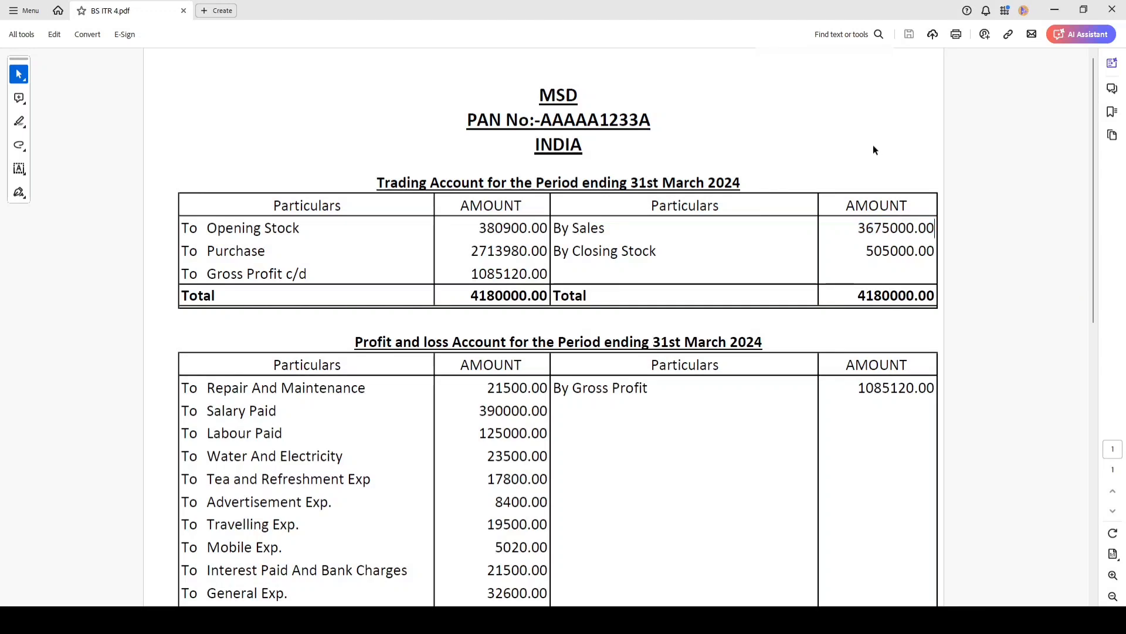
scroll(573, 247, "down", 1)
scroll(574, 246, "down", 1)
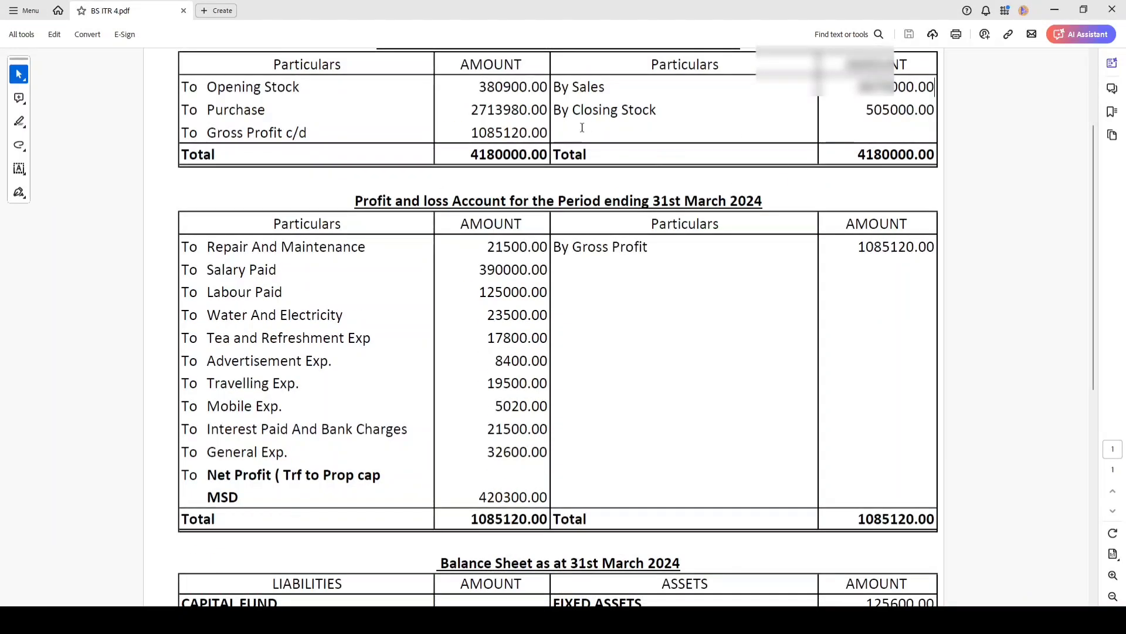
left_click_drag(474, 132, 548, 133)
left_click_drag(858, 246, 935, 247)
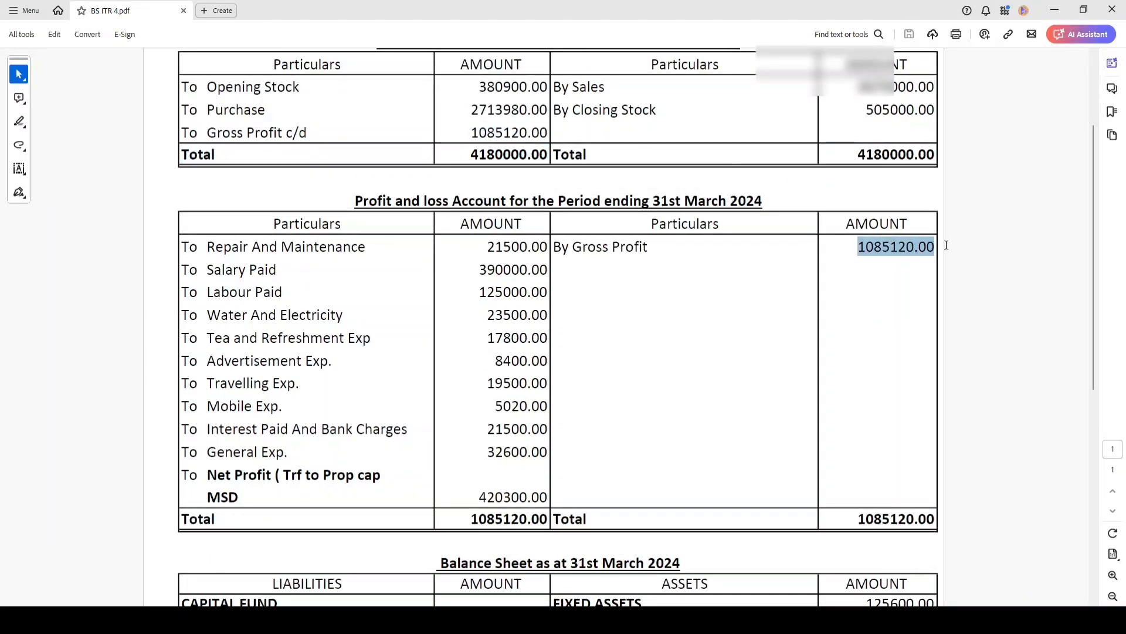
scroll(546, 269, "down", 2)
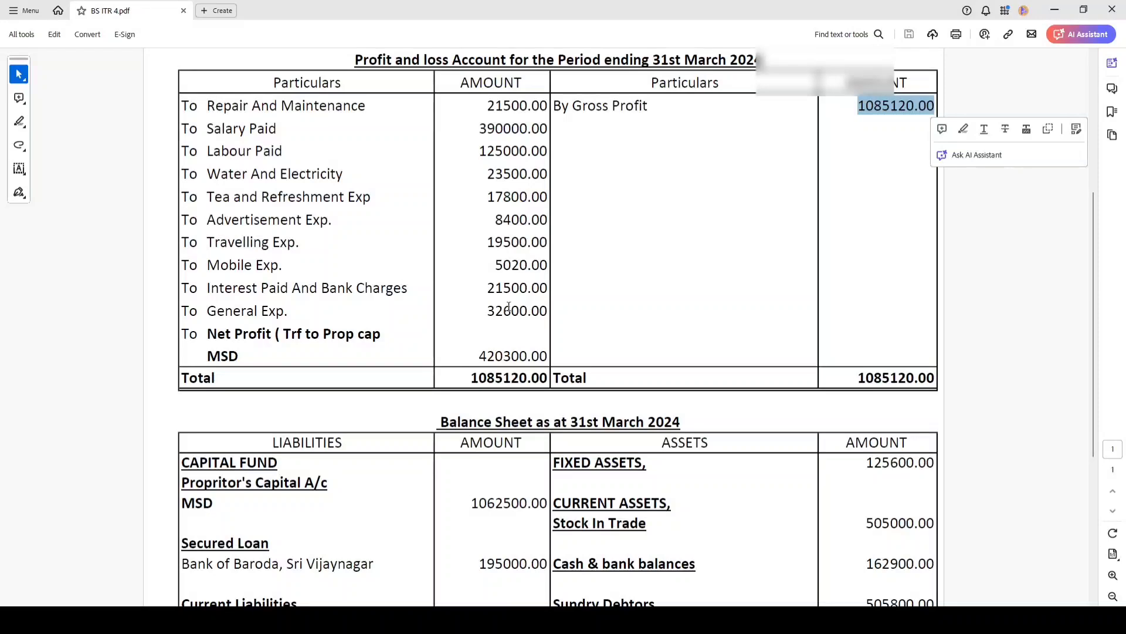
left_click_drag(472, 353, 587, 378)
left_click(682, 262)
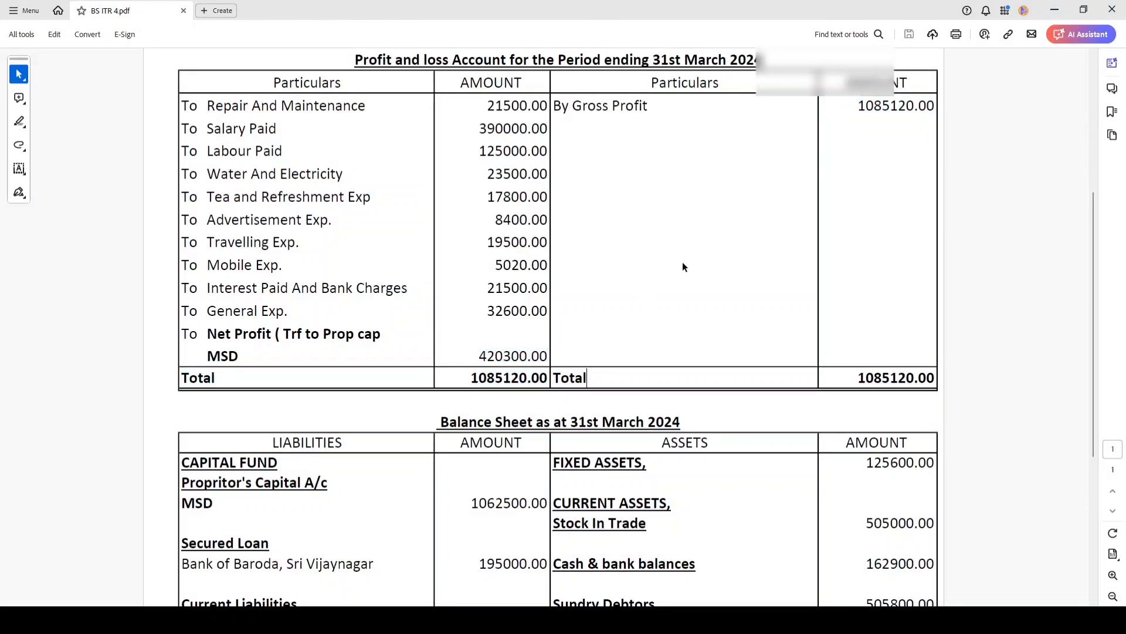
scroll(682, 262, "down", 1)
scroll(680, 312, "down", 2)
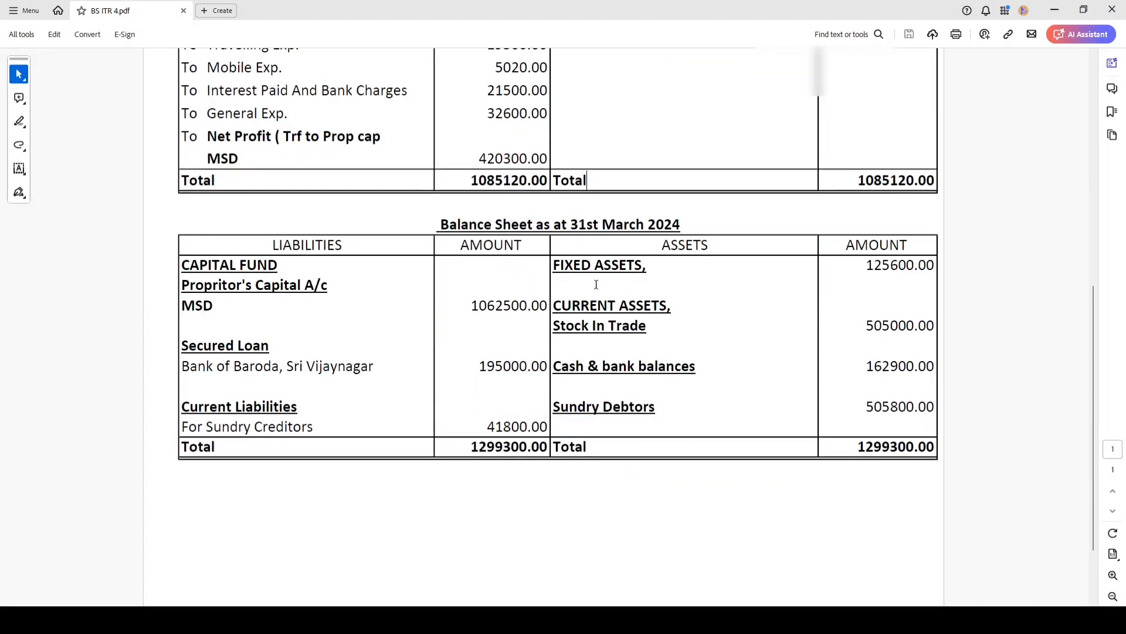
scroll(596, 285, "up", 6)
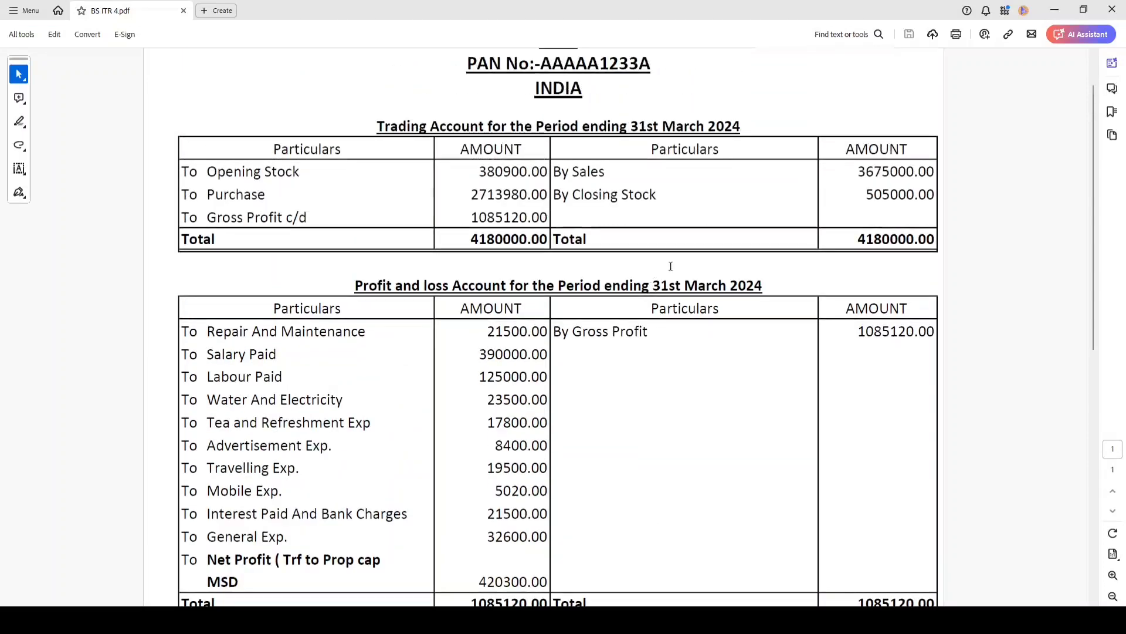
scroll(670, 266, "up", 1)
left_click_drag(851, 228, 914, 228)
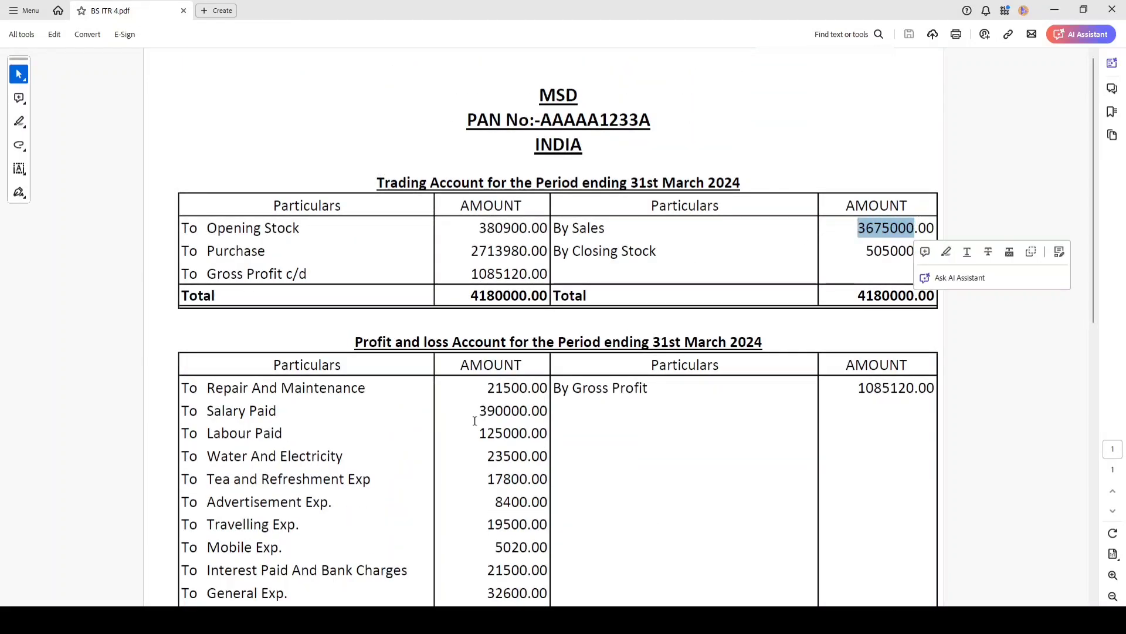
left_click(117, 620)
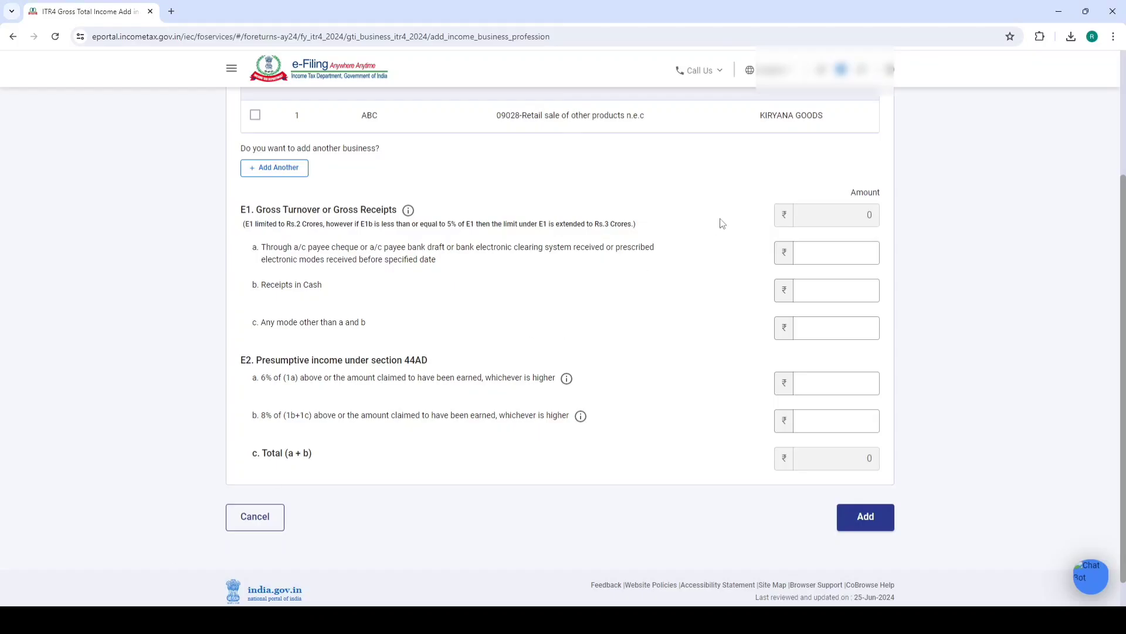
Enter 20,00,000 cash receipts and 16,75,000 bank-mode receipts, correcting an extra zero
left_click(830, 293)
left_click(717, 293)
left_click(809, 256)
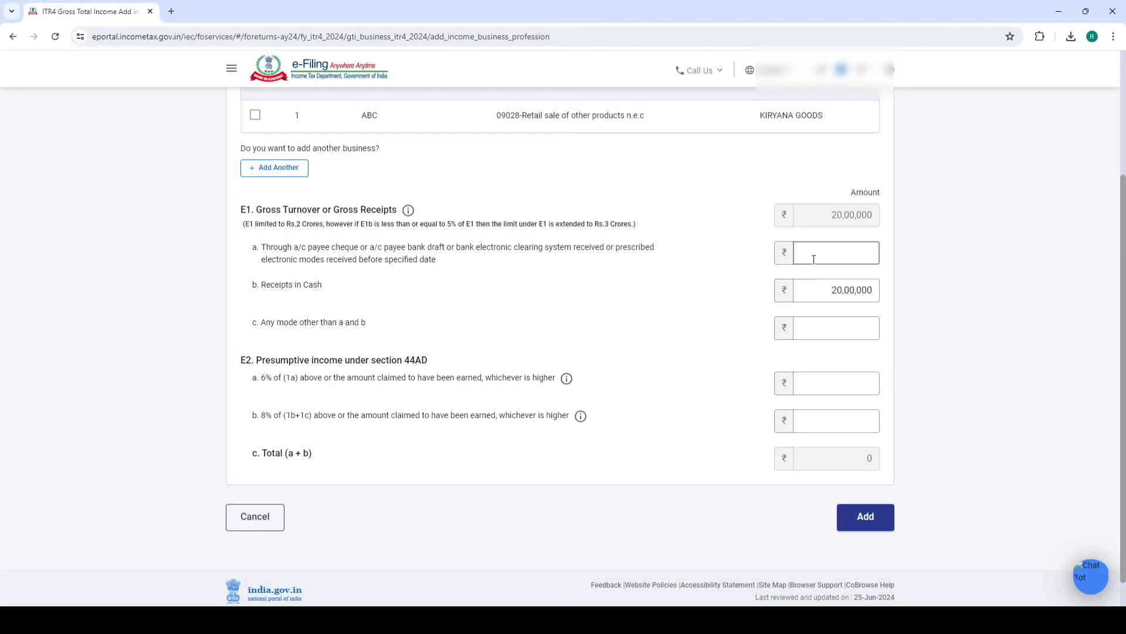
type("16750000")
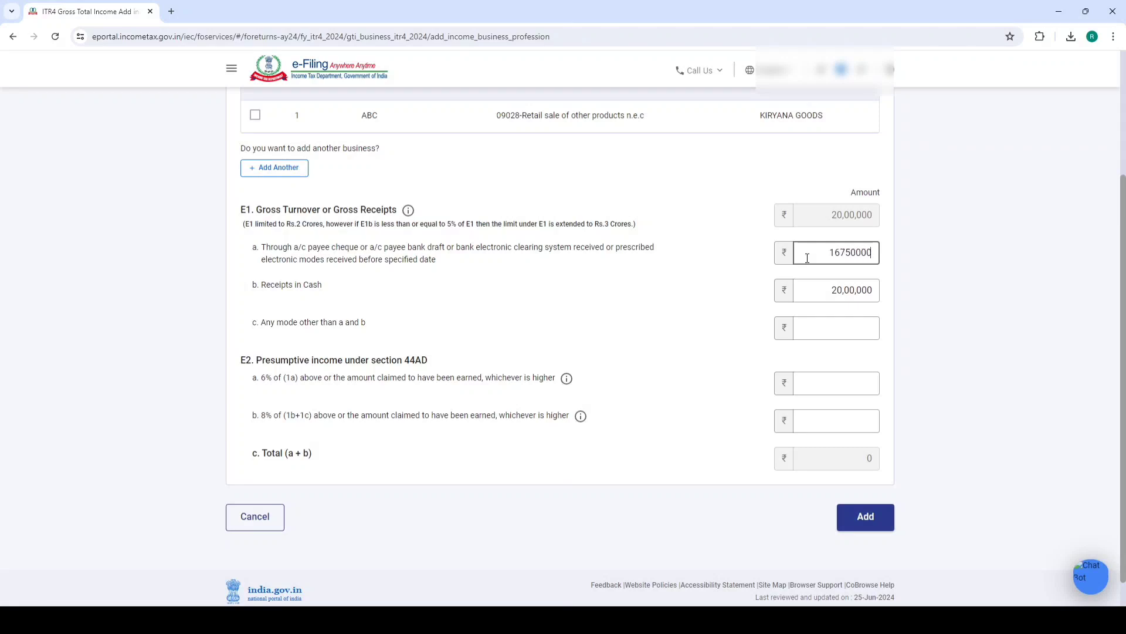
left_click(751, 285)
left_click(878, 249)
key("BackSpace")
left_click(710, 276)
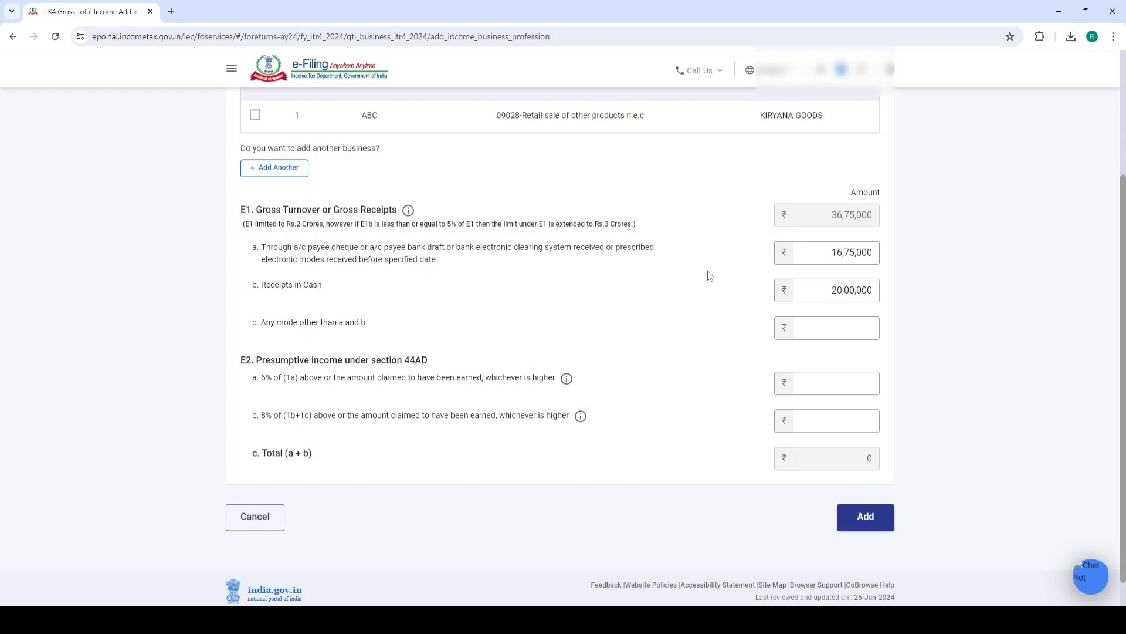
Check the 36,75,000 gross turnover against PDF sales 3675000 and net profit 420300
double_click(818, 221)
left_click(918, 213)
key("alt+Tab")
left_click(825, 229)
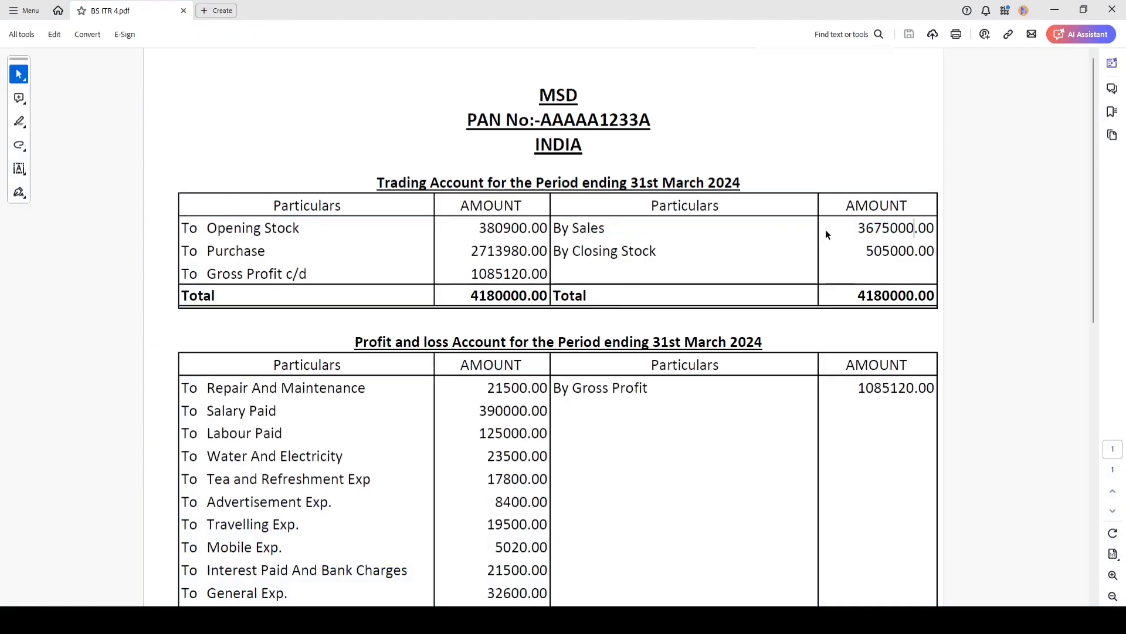
scroll(705, 270, "down", 5)
left_click_drag(478, 497, 545, 496)
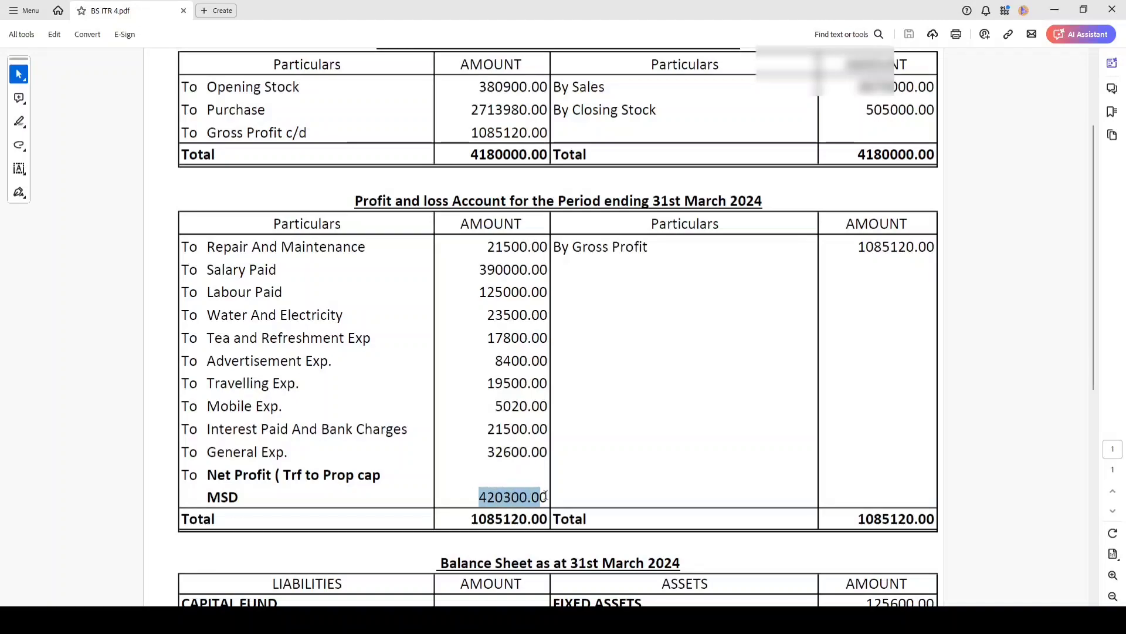
left_click(548, 497)
key("alt+Tab")
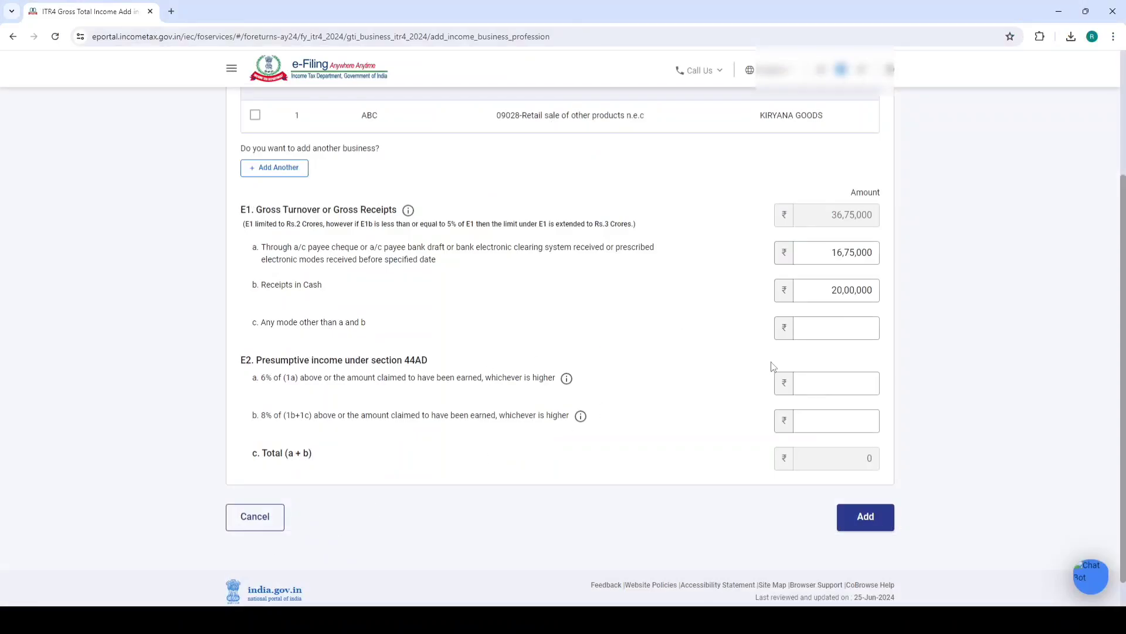
Begin the 6% presumptive income entry, re-checking the 20,00,000 cash receipts value
left_click(824, 381)
left_click_drag(815, 290, 878, 288)
left_click(836, 297)
left_click_drag(830, 291, 886, 292)
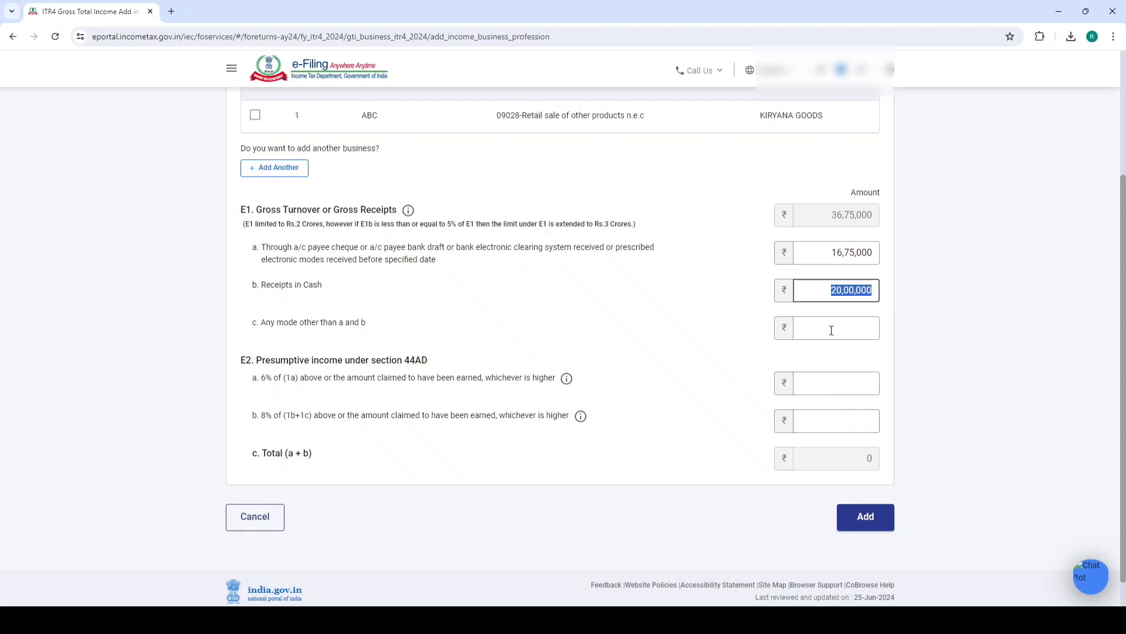
Enter 2,00,000 as 8% presumptive income and 2,20,300 as 6% presumptive income
left_click(824, 415)
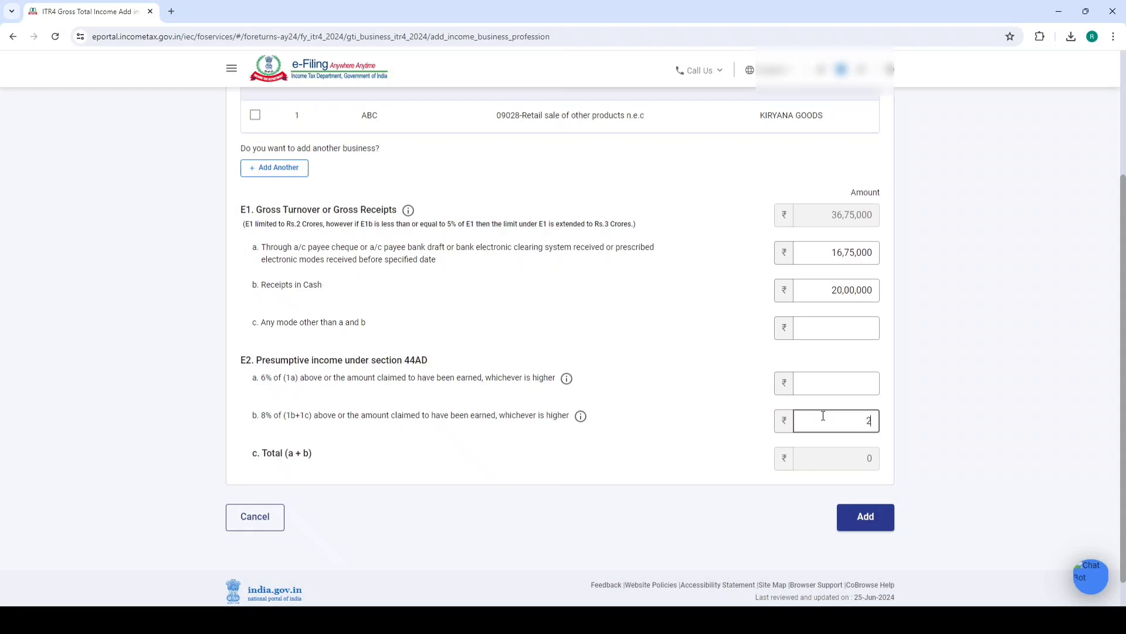
left_click(690, 429)
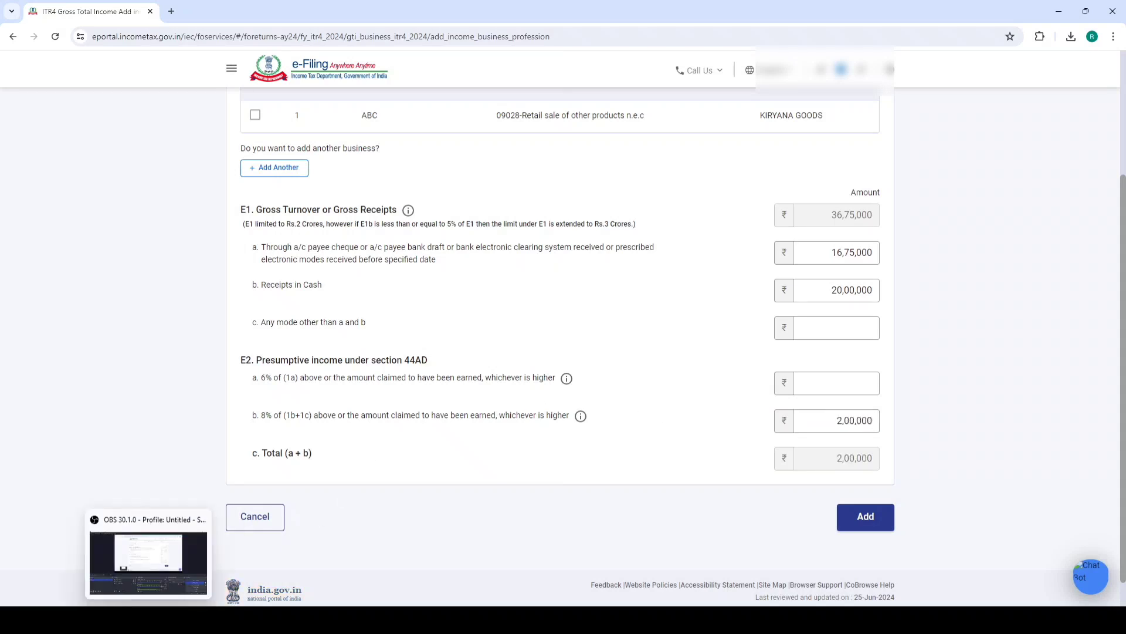
left_click(148, 557)
left_click_drag(470, 496, 549, 497)
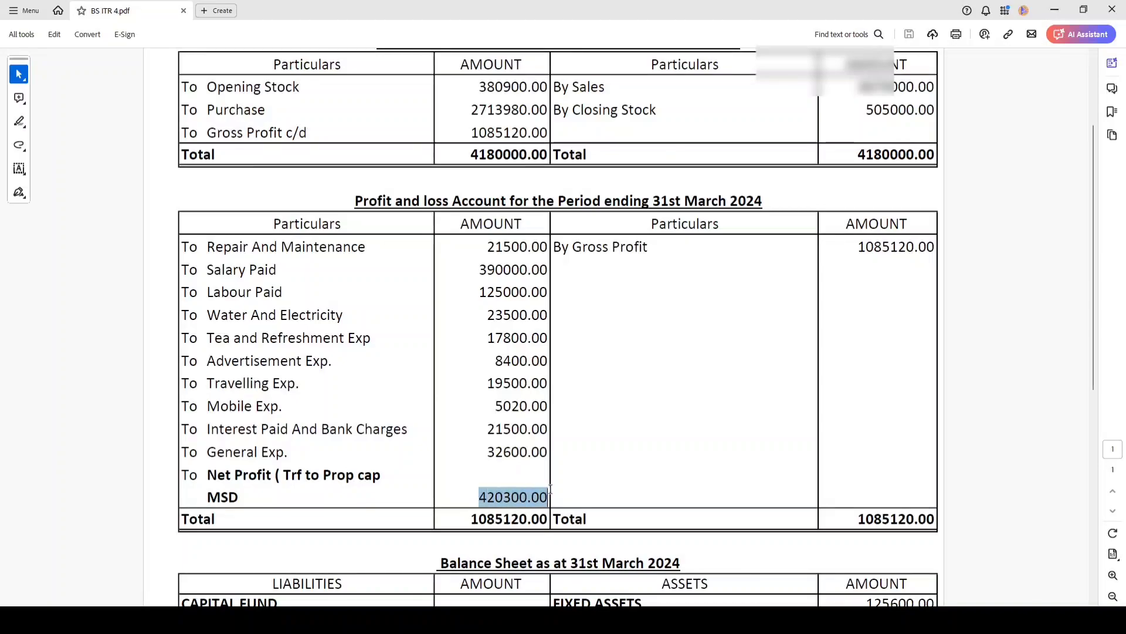
key("alt+Tab")
left_click(827, 381)
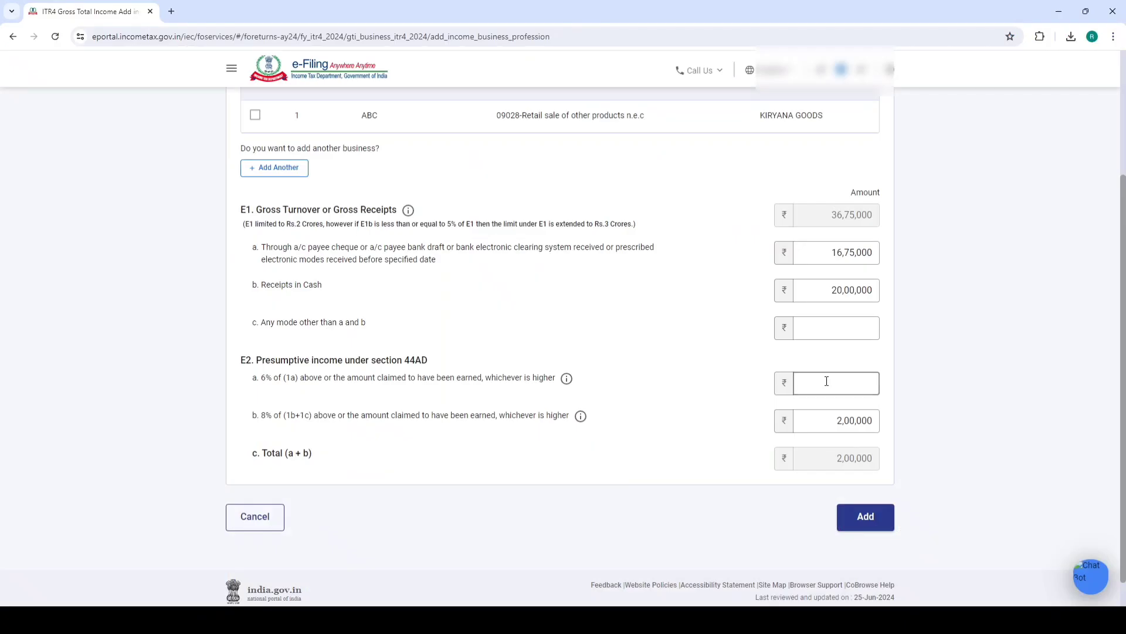
type("220300")
left_click(723, 394)
Verify the 4,20,300 total matches PDF net profit 420300 and save the business income details
left_click_drag(835, 458, 874, 458)
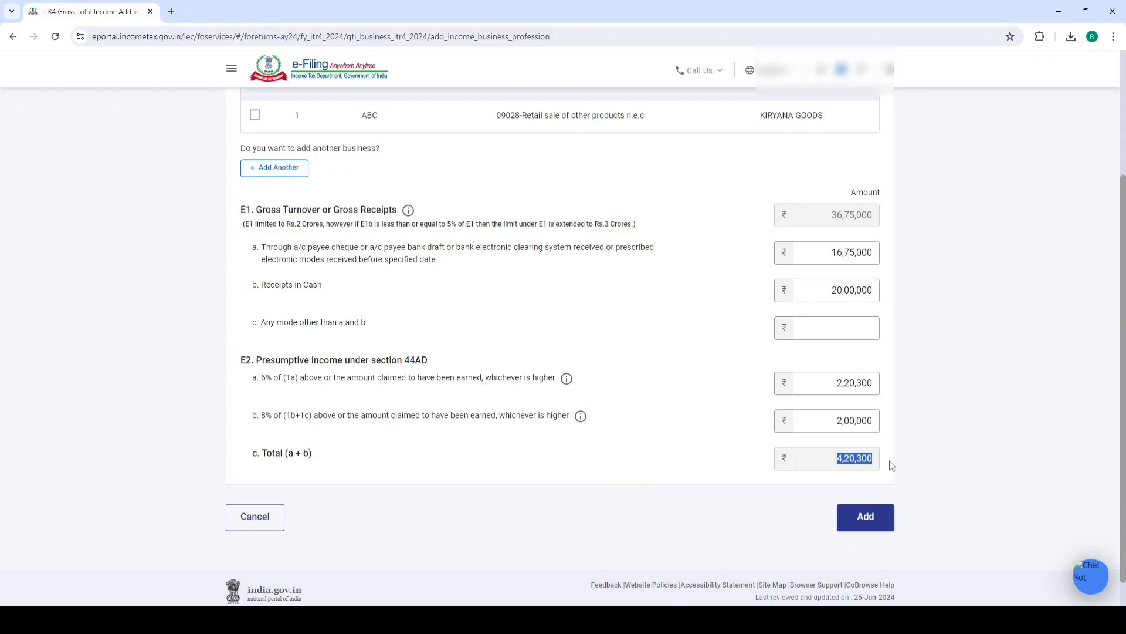
key("alt+Tab")
left_click(670, 425)
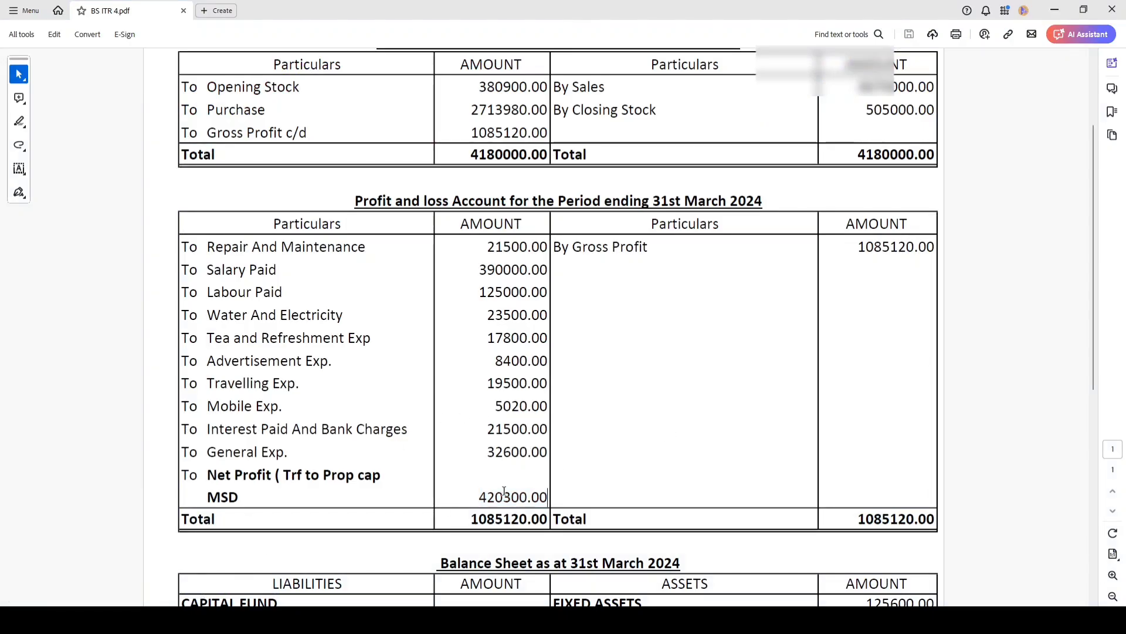
key("alt+Tab")
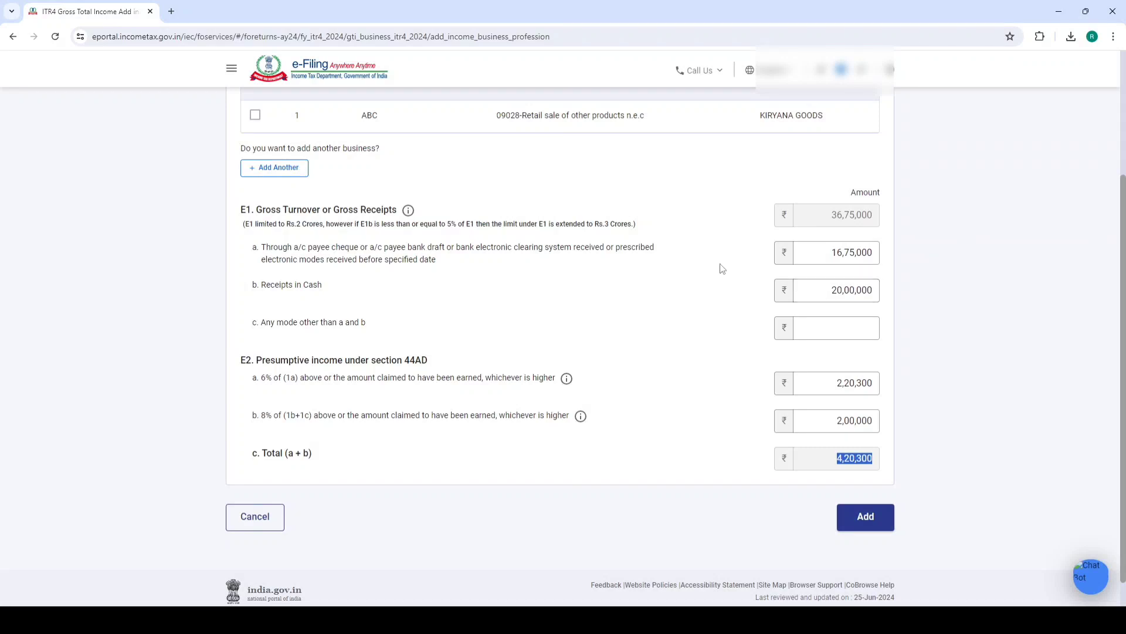
left_click(678, 333)
left_click_drag(397, 284, 329, 284)
left_click(814, 288)
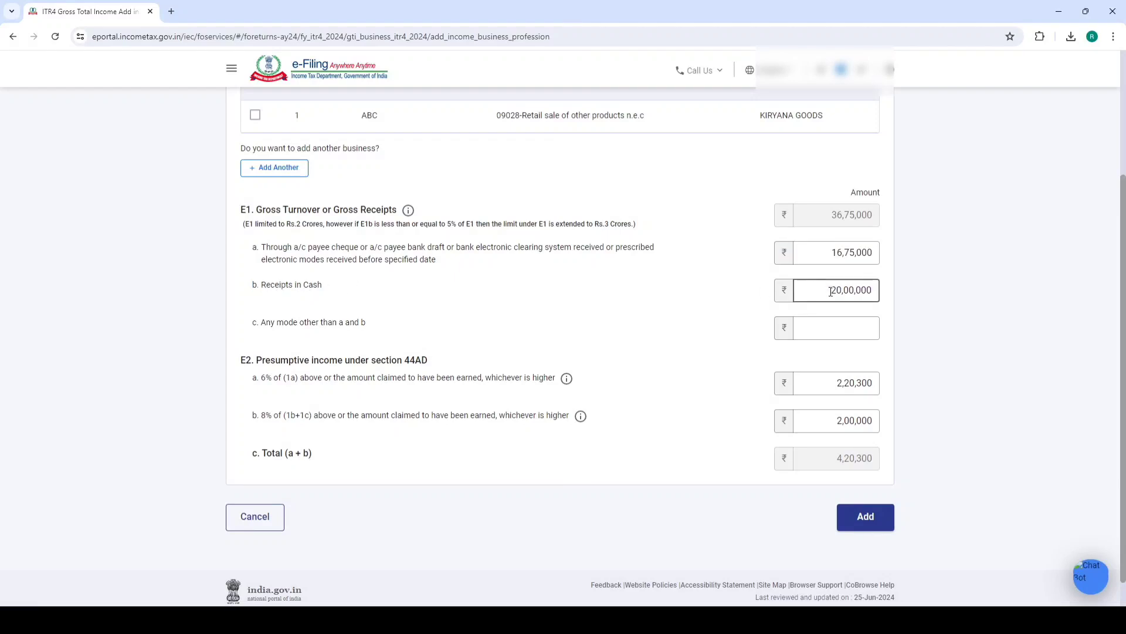
double_click(828, 290)
left_click(952, 274)
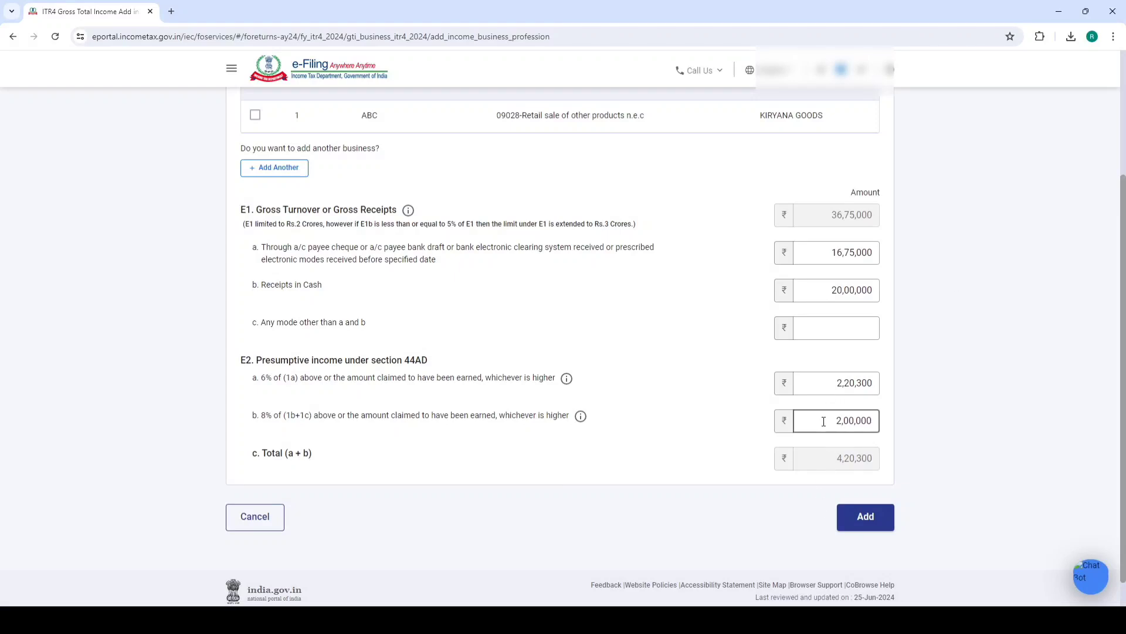
left_click_drag(824, 420, 924, 408)
left_click(925, 410)
left_click(874, 521)
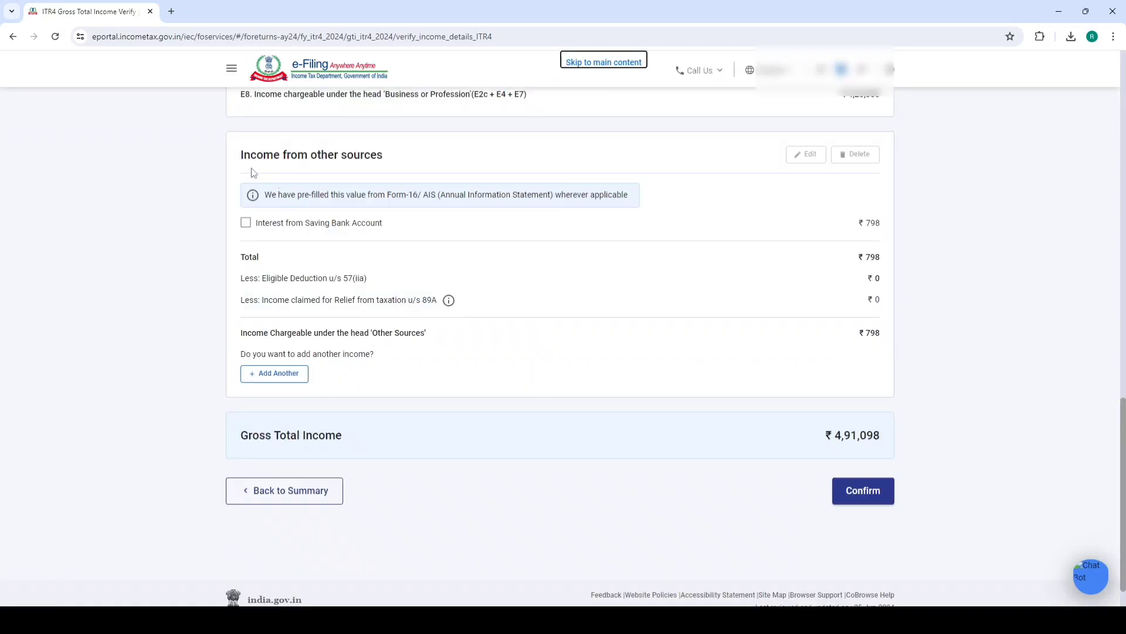
Add another other-sources entry and change savings bank interest from 798 to 2,000
left_click_drag(254, 174, 441, 153)
left_click(441, 153)
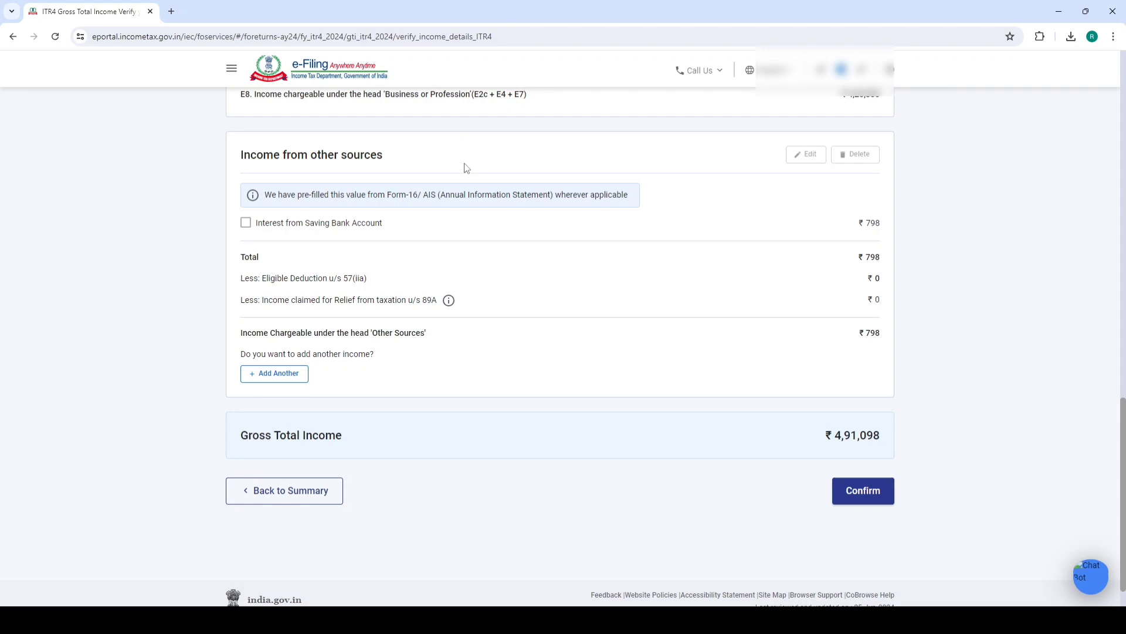
left_click(265, 379)
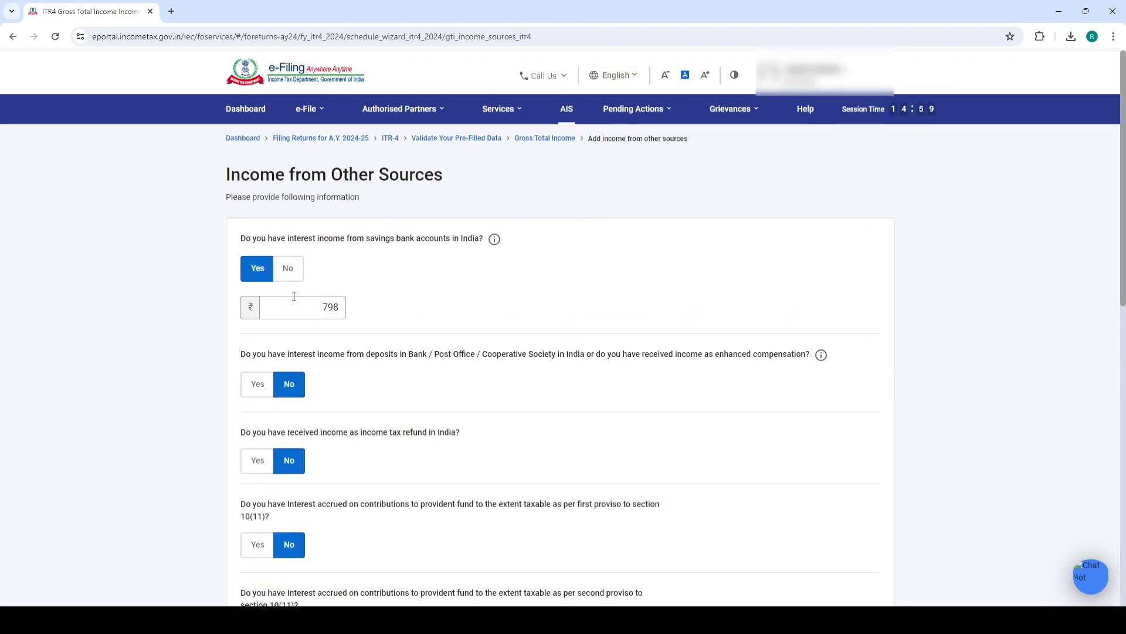
left_click(302, 302)
left_click_drag(313, 303, 496, 291)
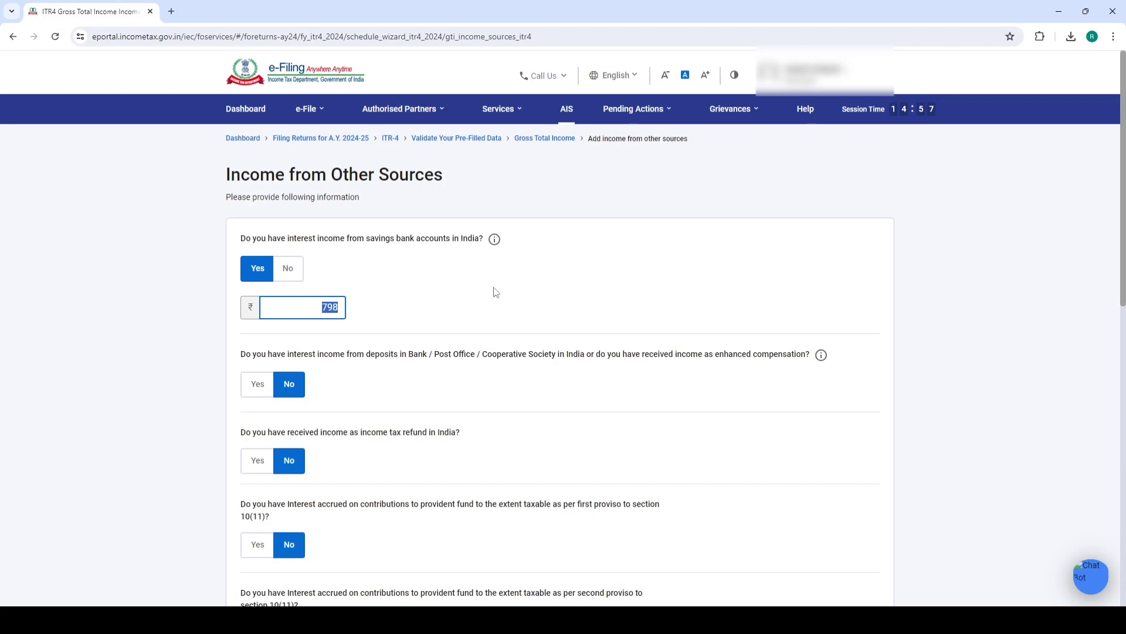
type("2,000")
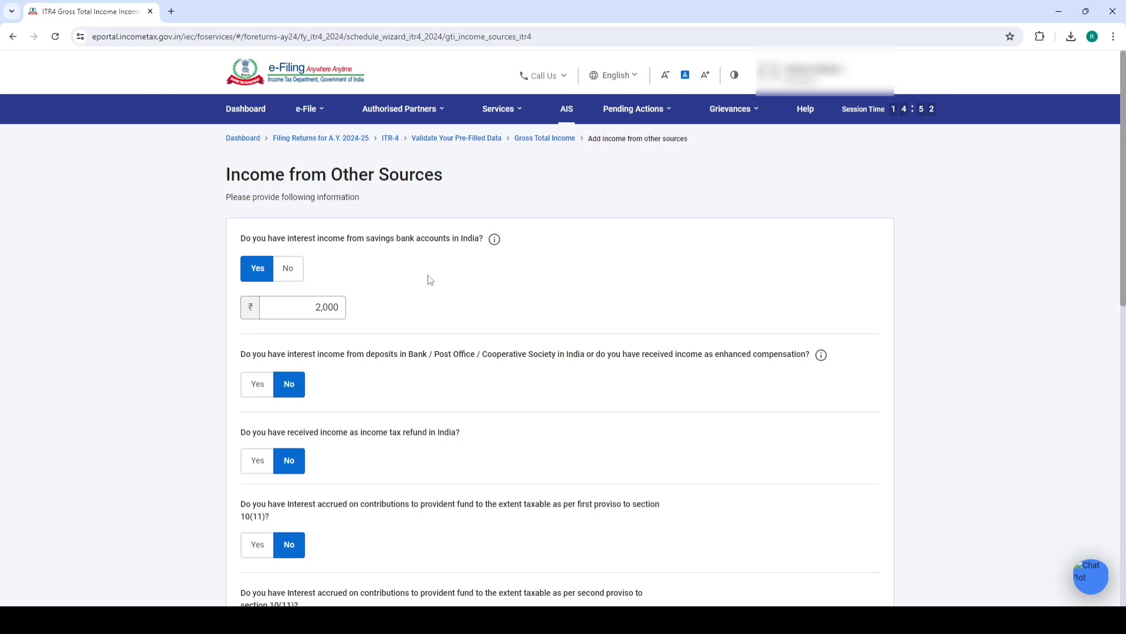
left_click(258, 384)
Declare 5,000 of interest income from deposits
left_click(276, 420)
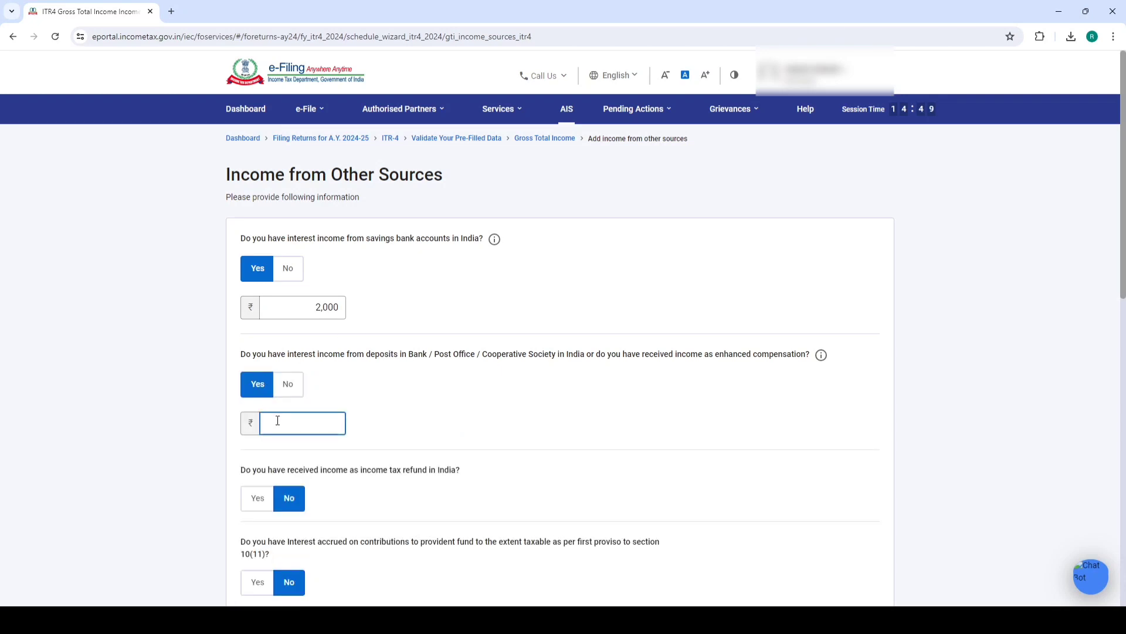
type("5000")
left_click(497, 400)
Declare 1,00,000 other income described 'INCOME FROM TUTION' and save the other sources details
scroll(468, 390, "down", 3)
scroll(384, 281, "down", 8)
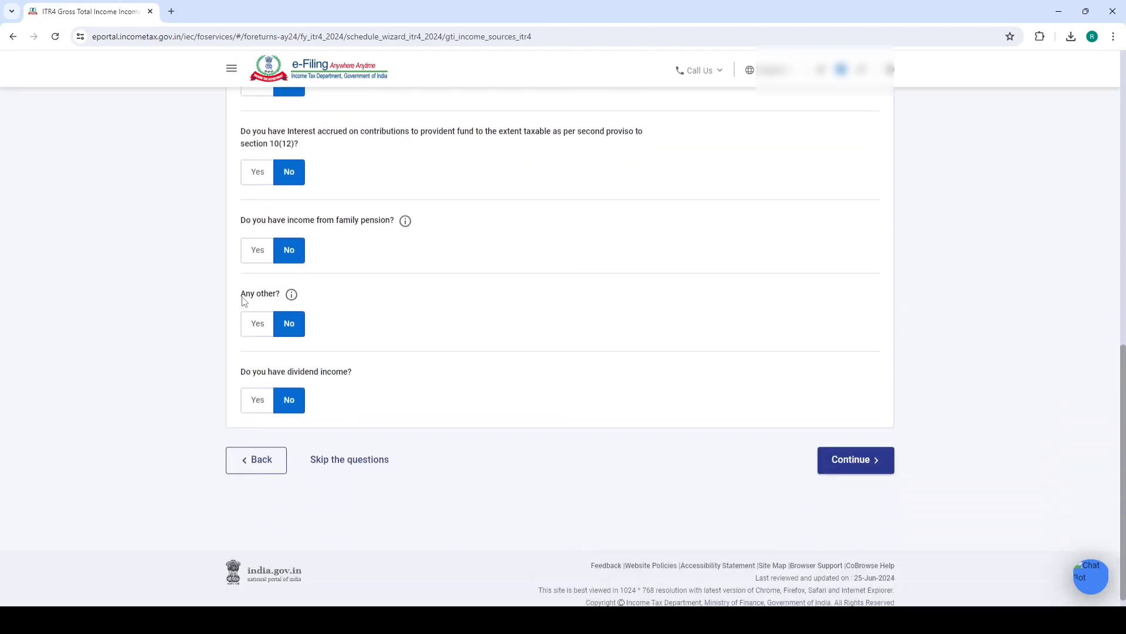
left_click_drag(242, 297, 276, 327)
left_click(266, 321)
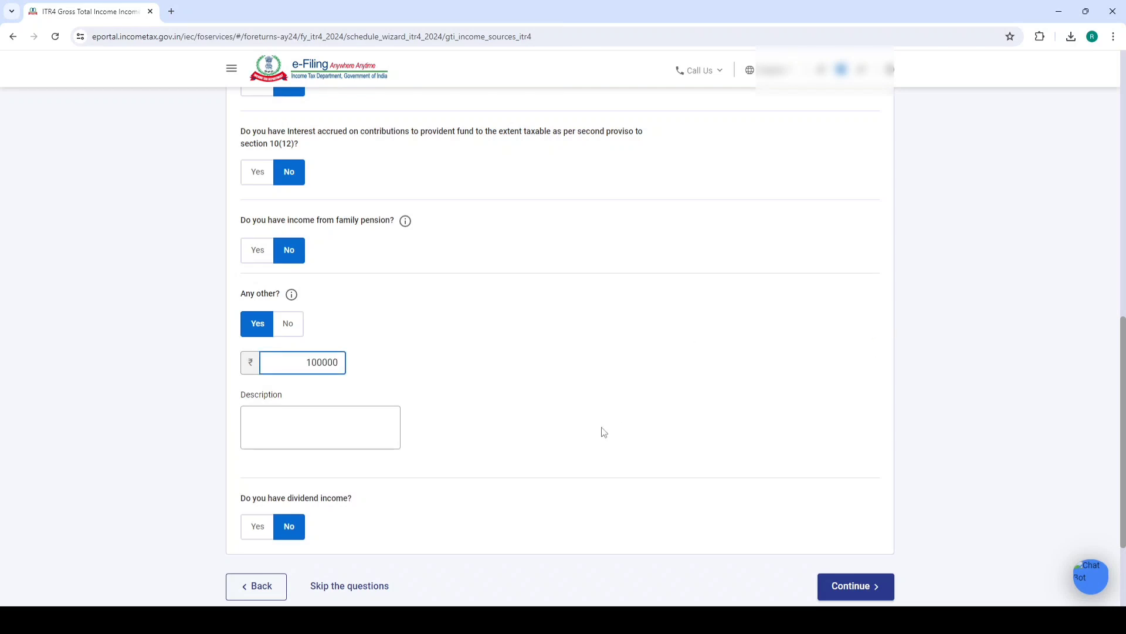
left_click(355, 422)
type("INCOME")
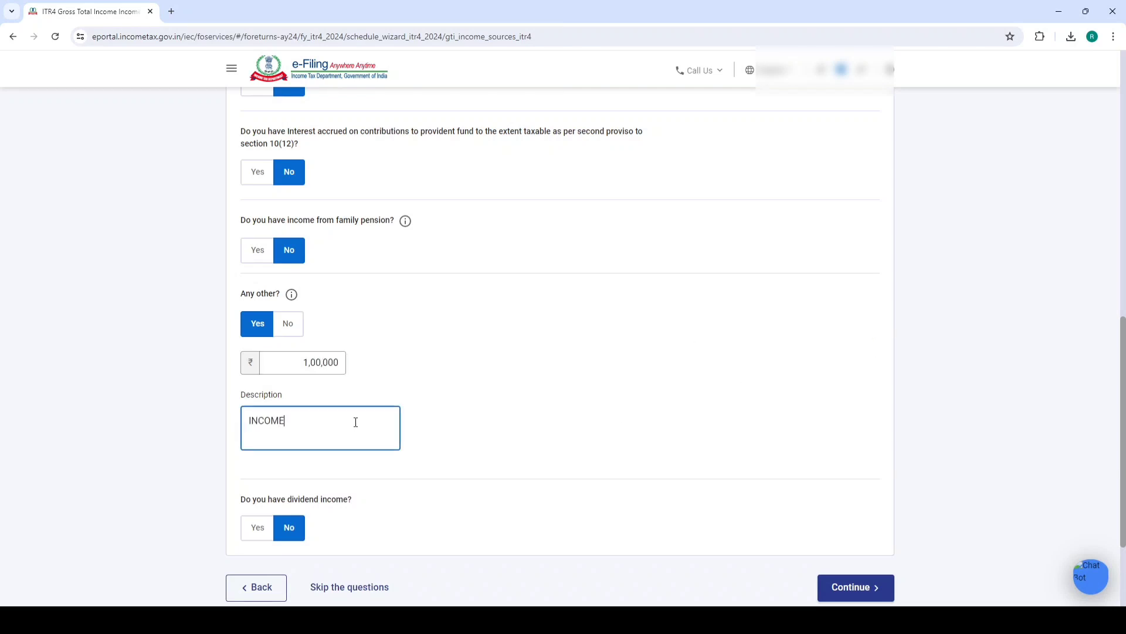
type(" FROM TUTION")
left_click(847, 589)
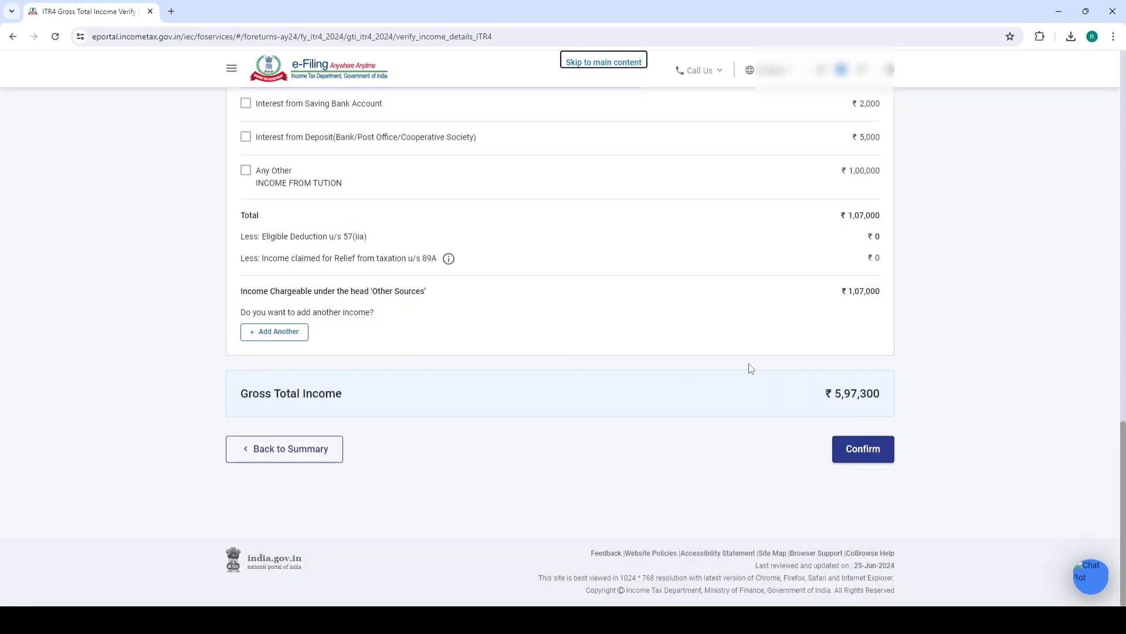
Confirm gross total income and open the Financial Particulars of the business form
left_click(873, 451)
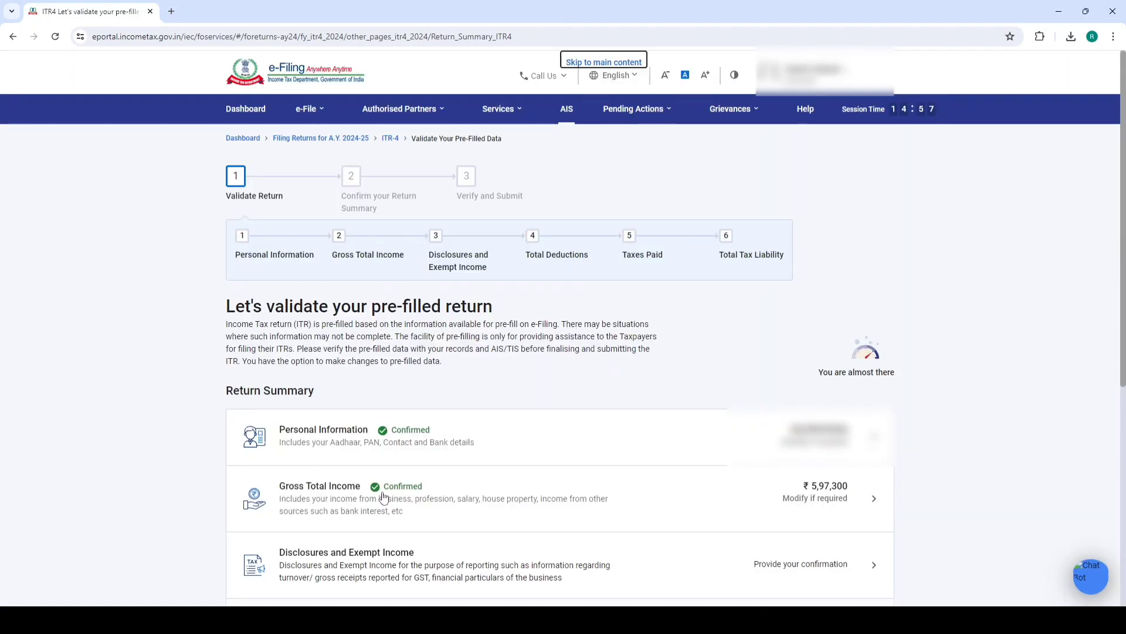
left_click(347, 567)
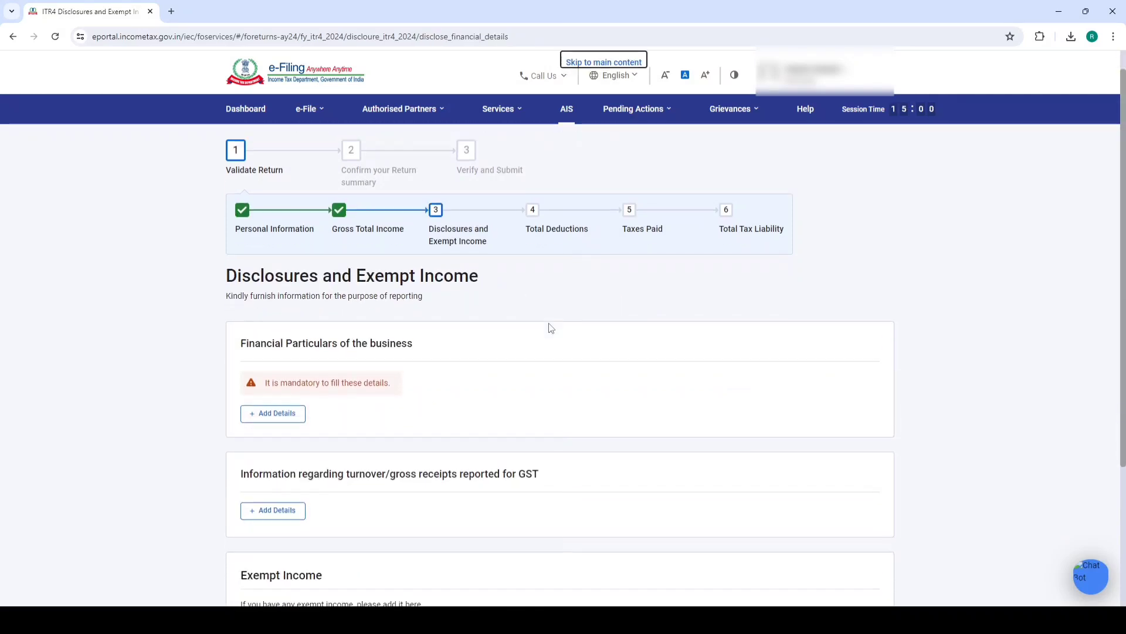
scroll(552, 328, "down", 3)
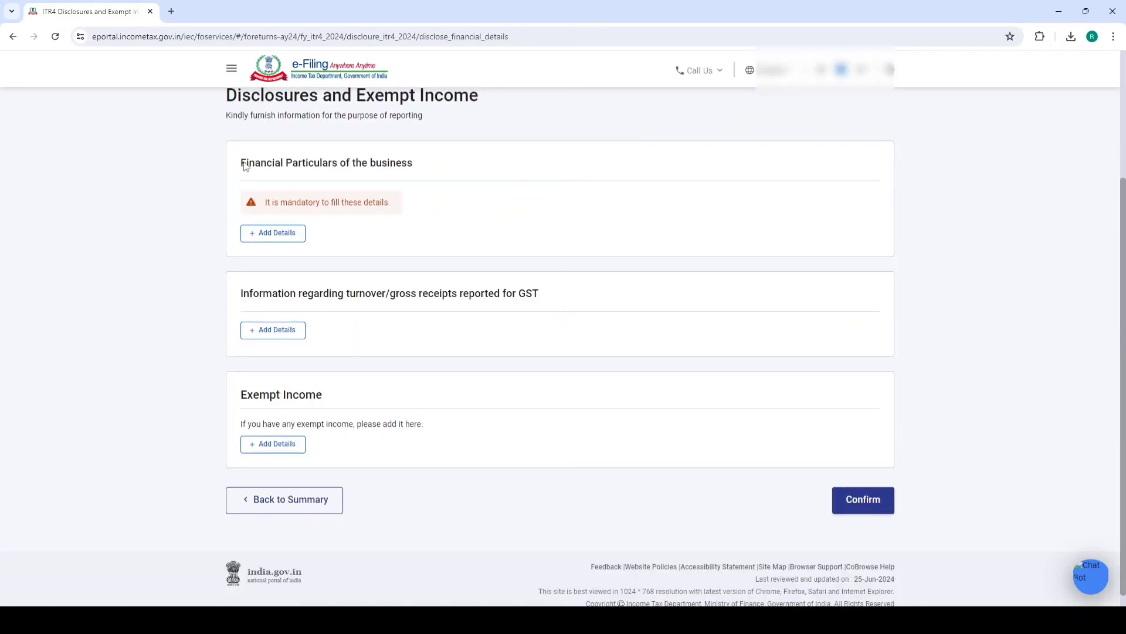
left_click_drag(243, 166, 486, 131)
left_click(487, 131)
left_click(273, 234)
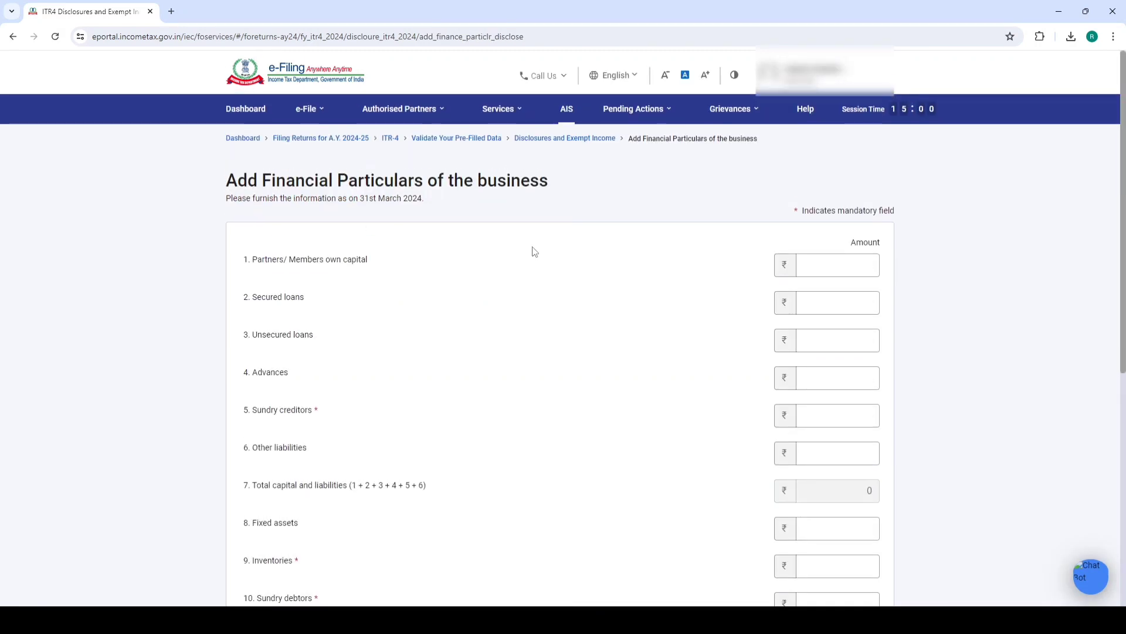
Review the balance sheet's secured loan and liabilities total before entering own capital
scroll(528, 267, "down", 5)
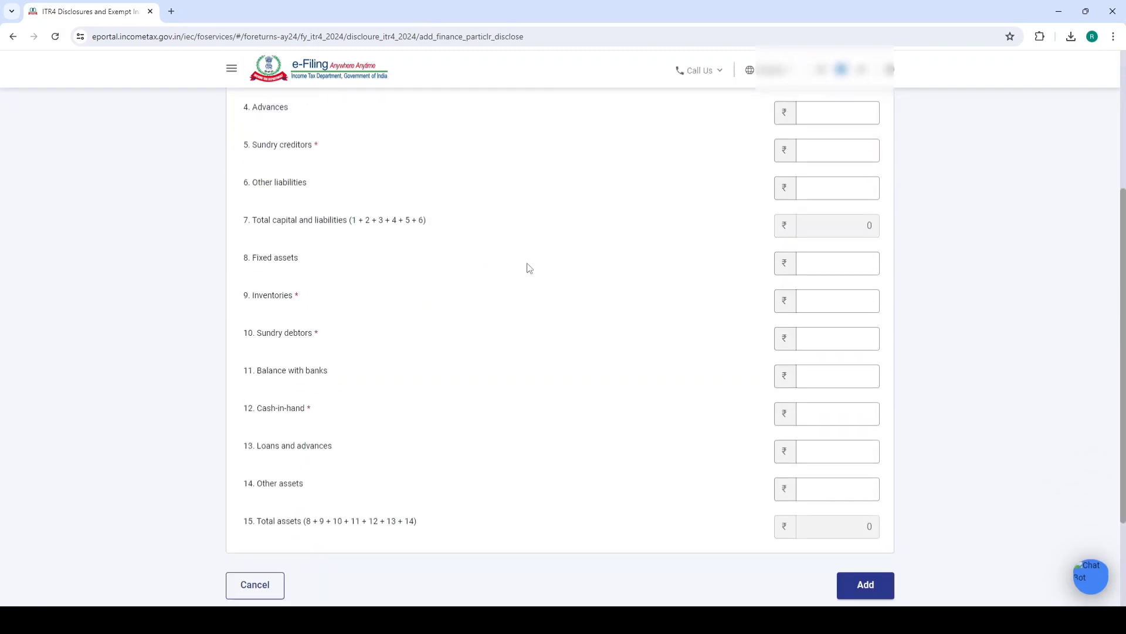
scroll(601, 262, "up", 3)
left_click(832, 179)
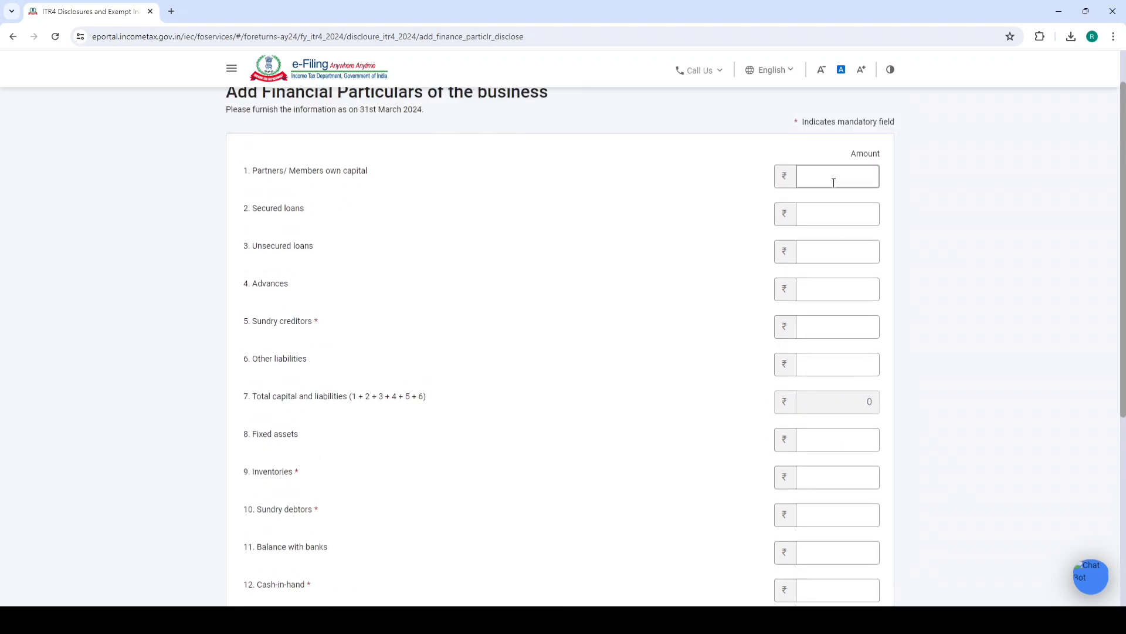
scroll(754, 364, "down", 5)
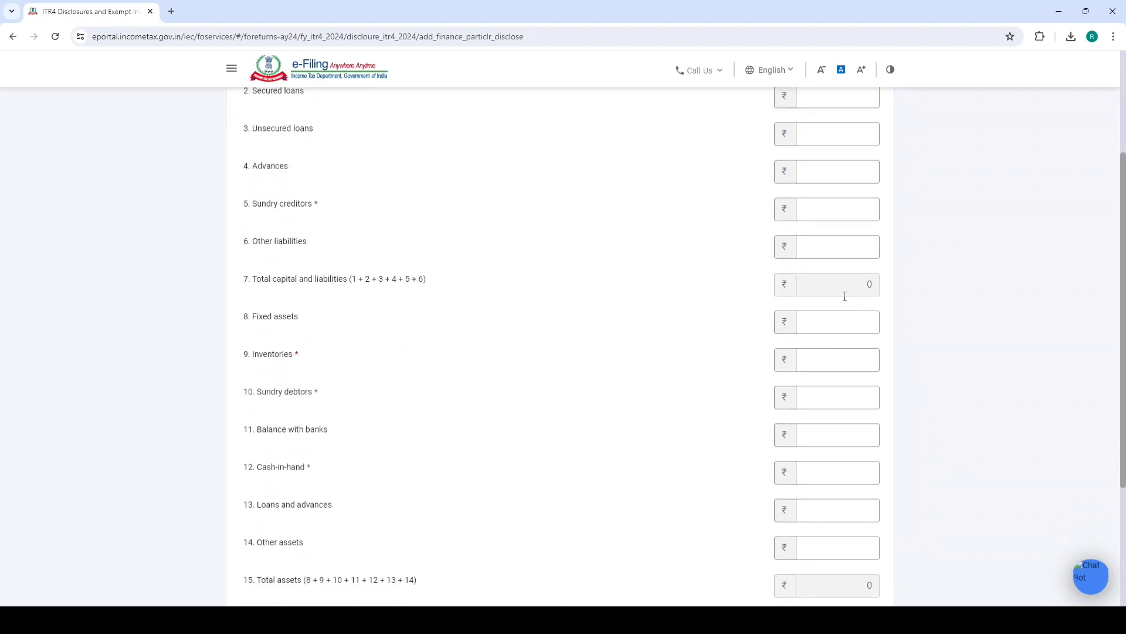
key("alt+Tab")
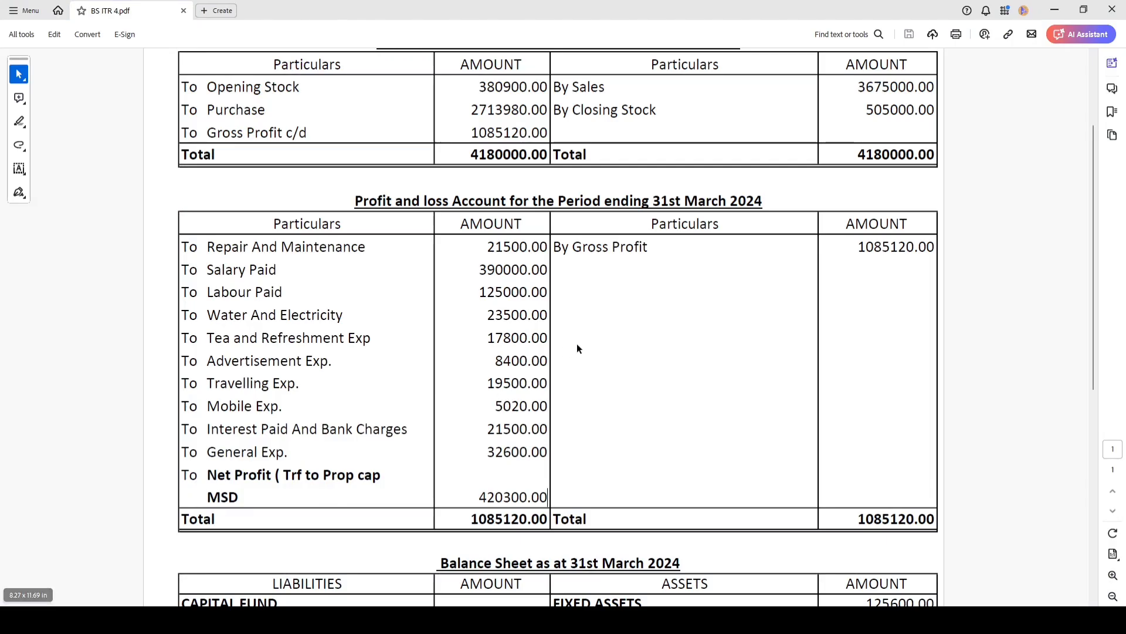
scroll(576, 343, "down", 8)
scroll(595, 338, "up", 1)
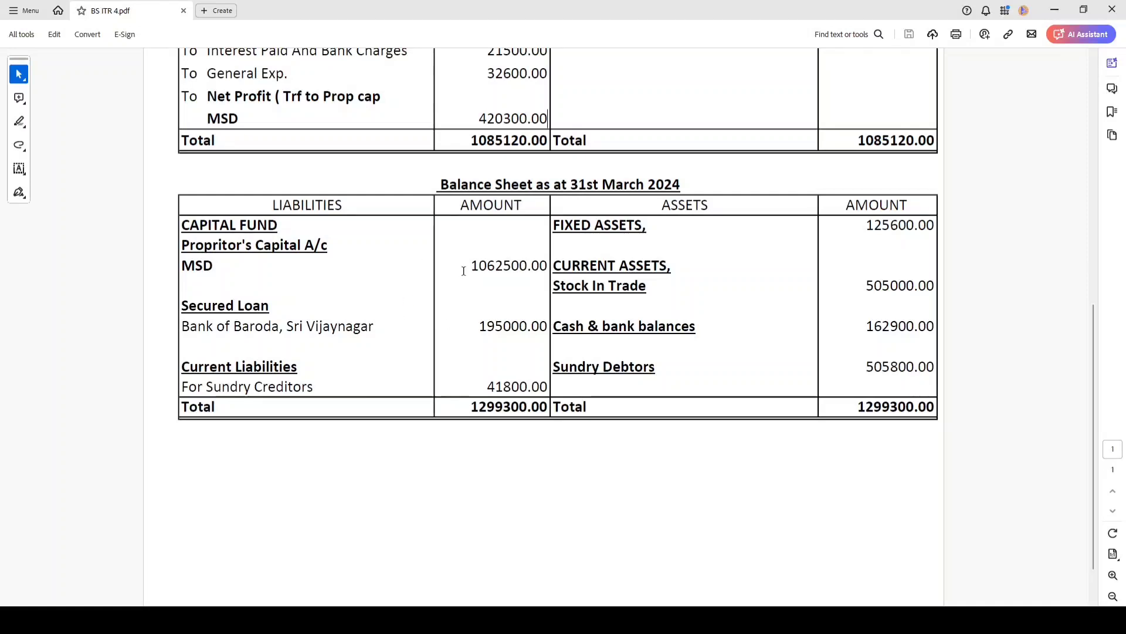
left_click_drag(469, 265, 617, 265)
left_click_drag(479, 325, 584, 326)
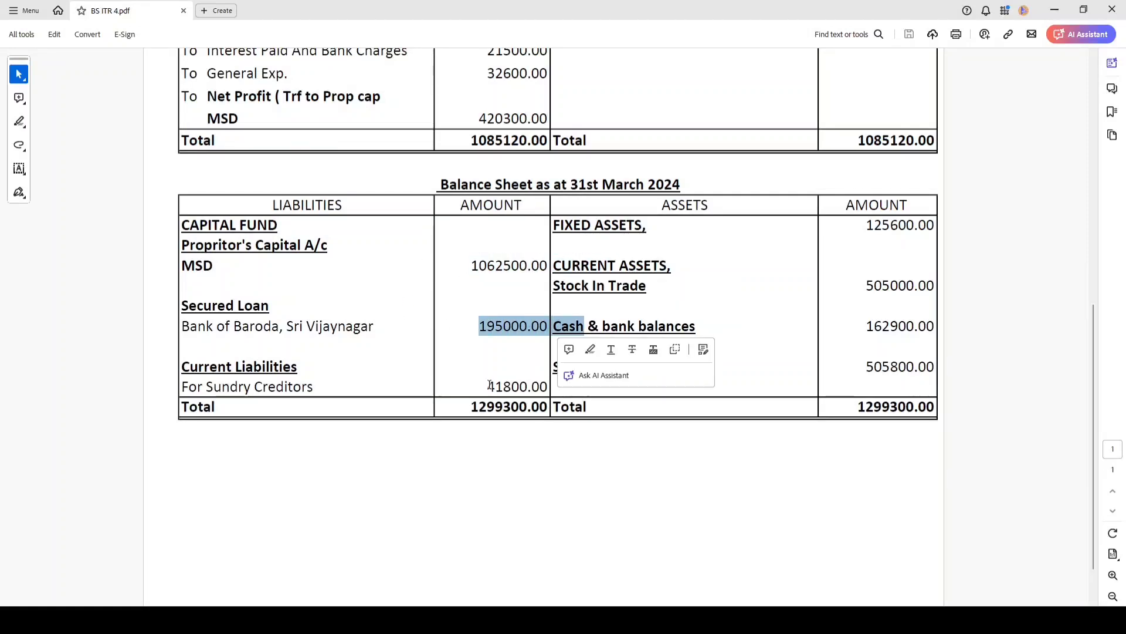
left_click_drag(475, 385, 535, 384)
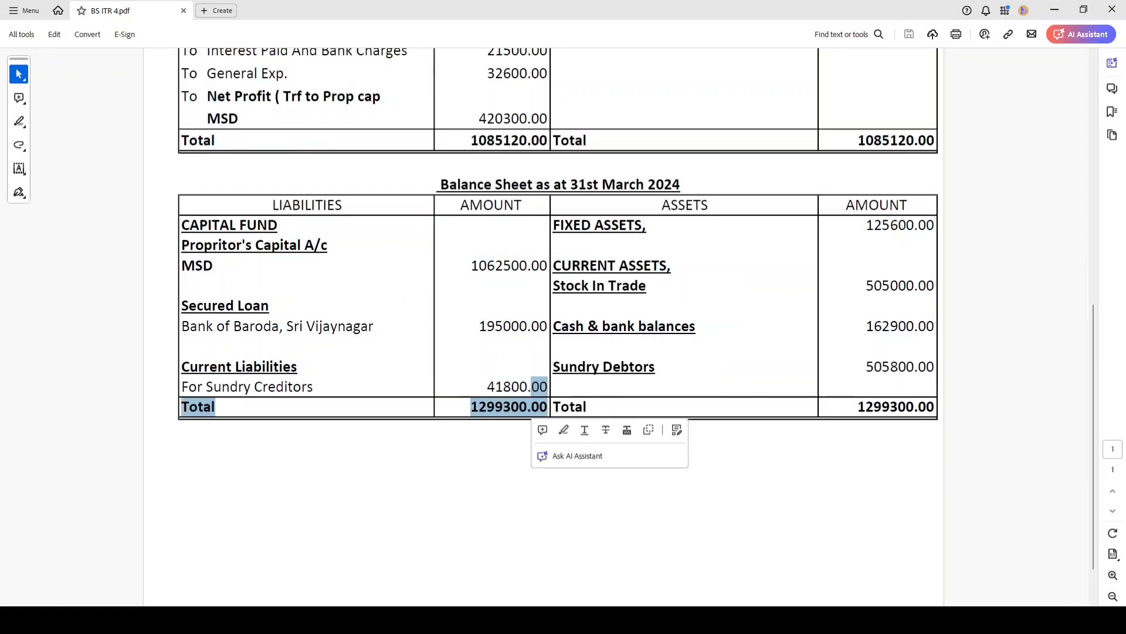
mouse_move(96, 620)
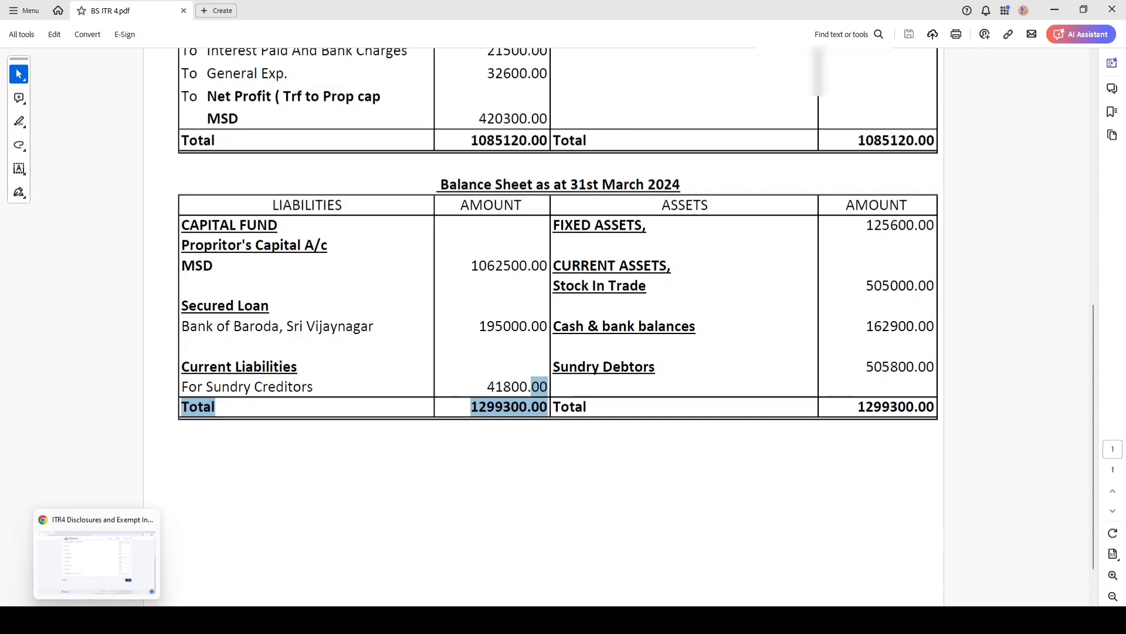
left_click(97, 558)
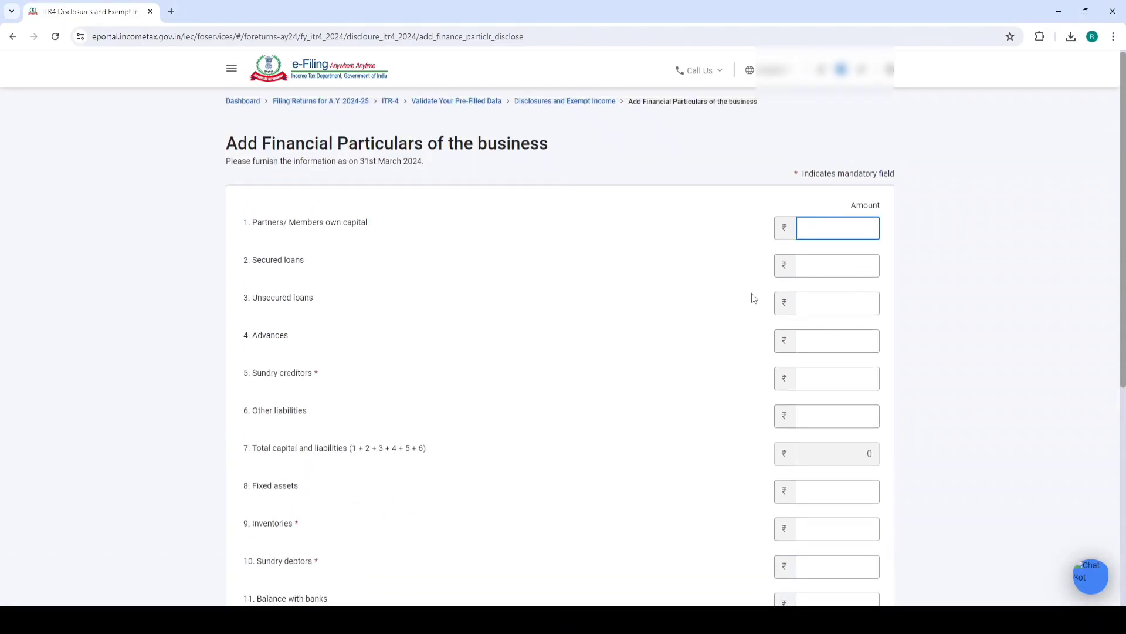
Enter own capital 10,62,500 and sundry creditors 41,800
type("1062500")
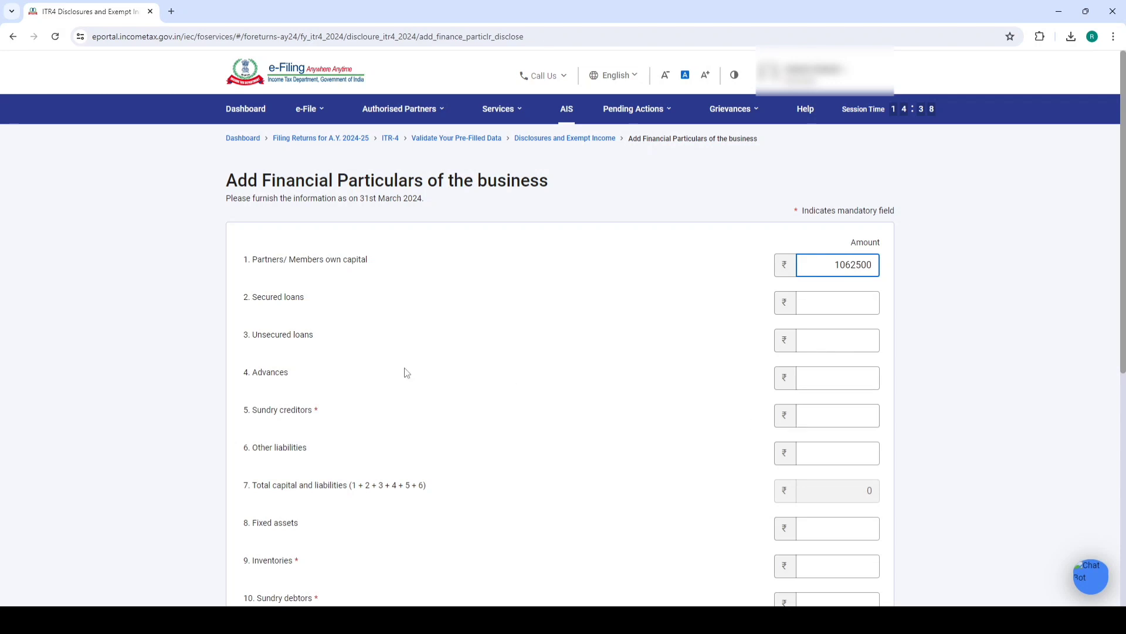
left_click_drag(316, 411, 313, 414)
left_click(322, 411)
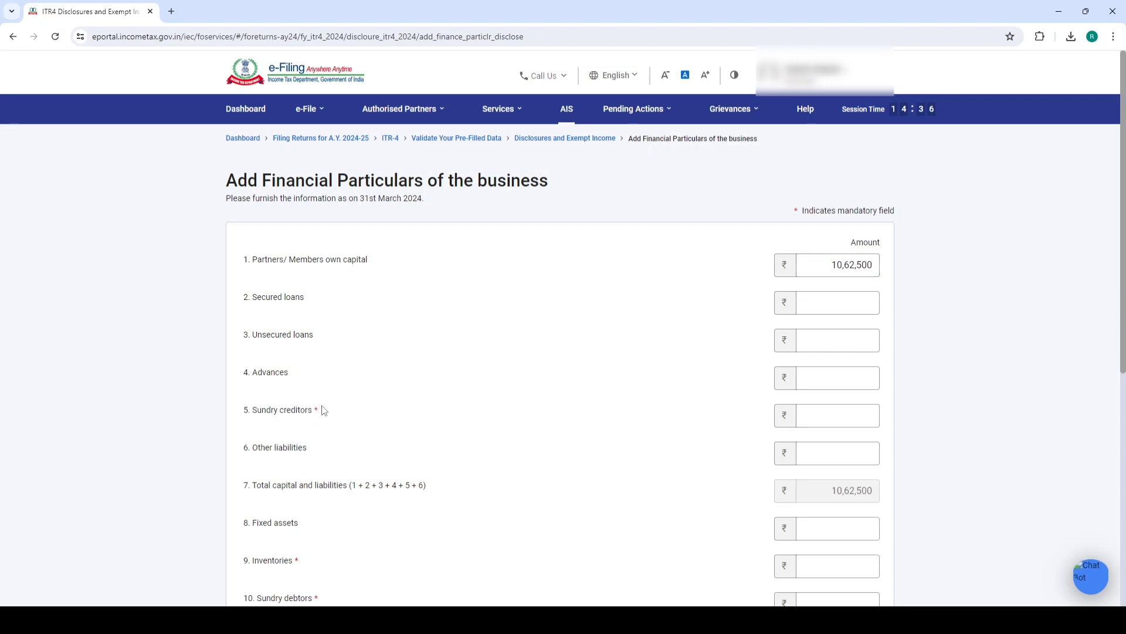
left_click(820, 418)
key("alt+Tab")
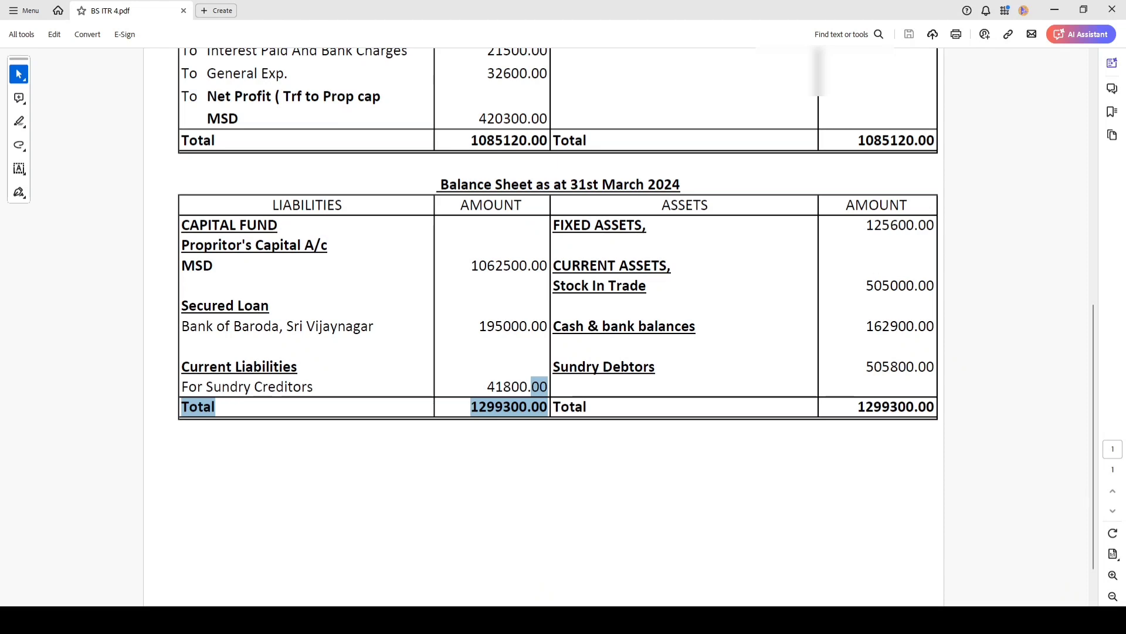
key("alt+Tab")
type("41800")
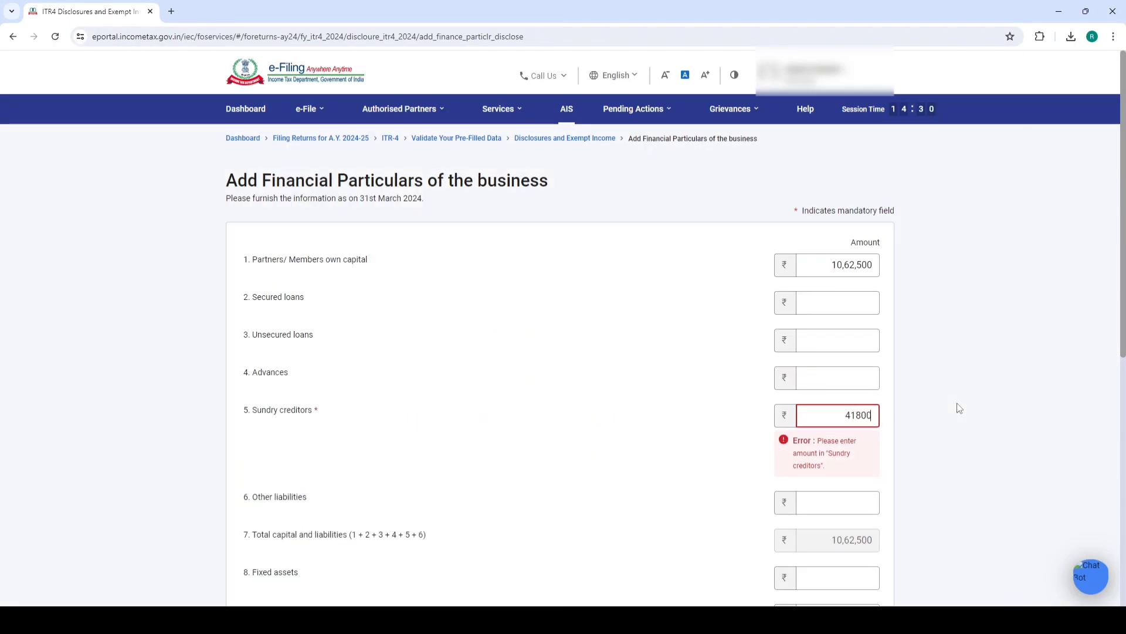
Enter secured loans 1,95,000 and check the 12,99,300 total against the balance sheet
left_click(854, 303)
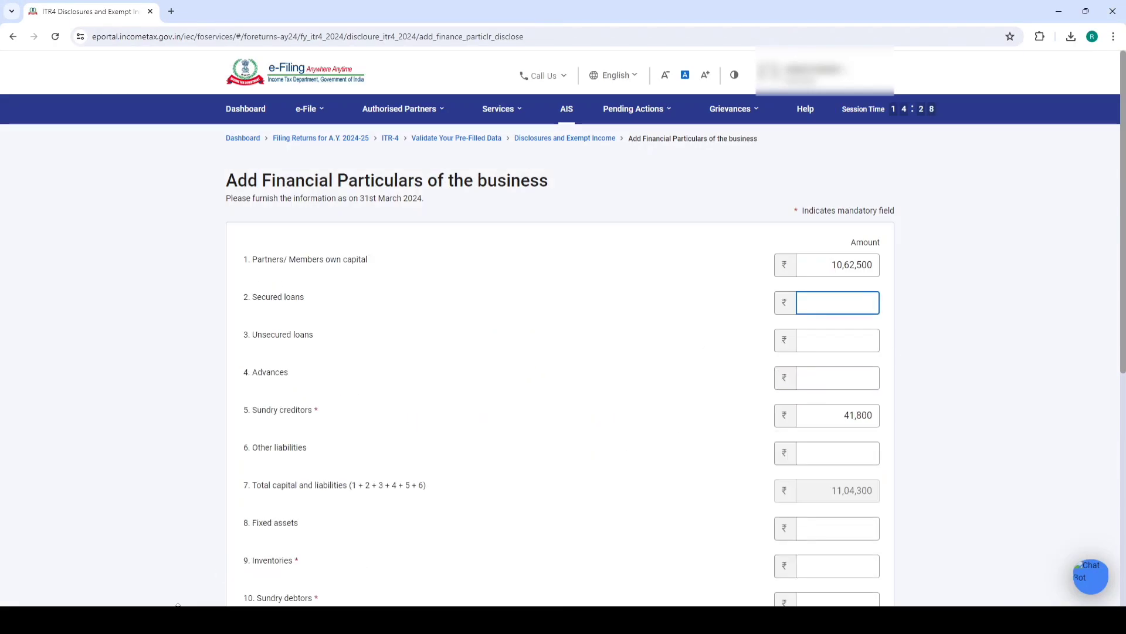
key("alt+Tab")
key("alt+Tab")
type("195000")
left_click(708, 381)
scroll(708, 381, "down", 3)
left_click_drag(831, 282, 894, 291)
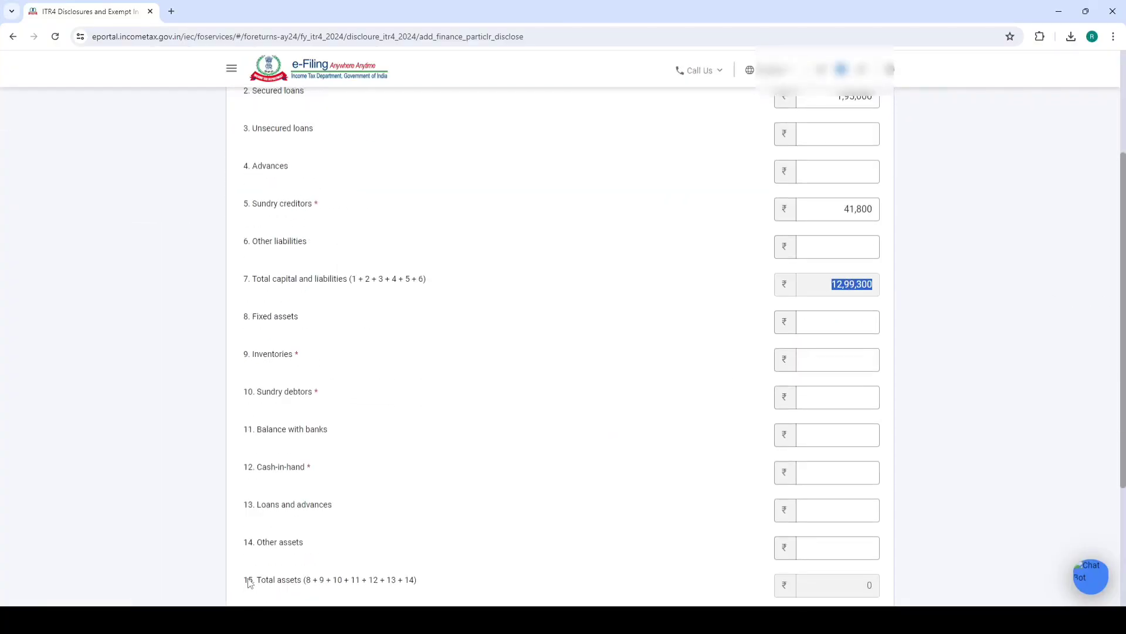
key("alt+Tab")
left_click_drag(473, 406, 554, 406)
Enter fixed assets of 1,25,600 from the balance sheet
left_click(555, 406)
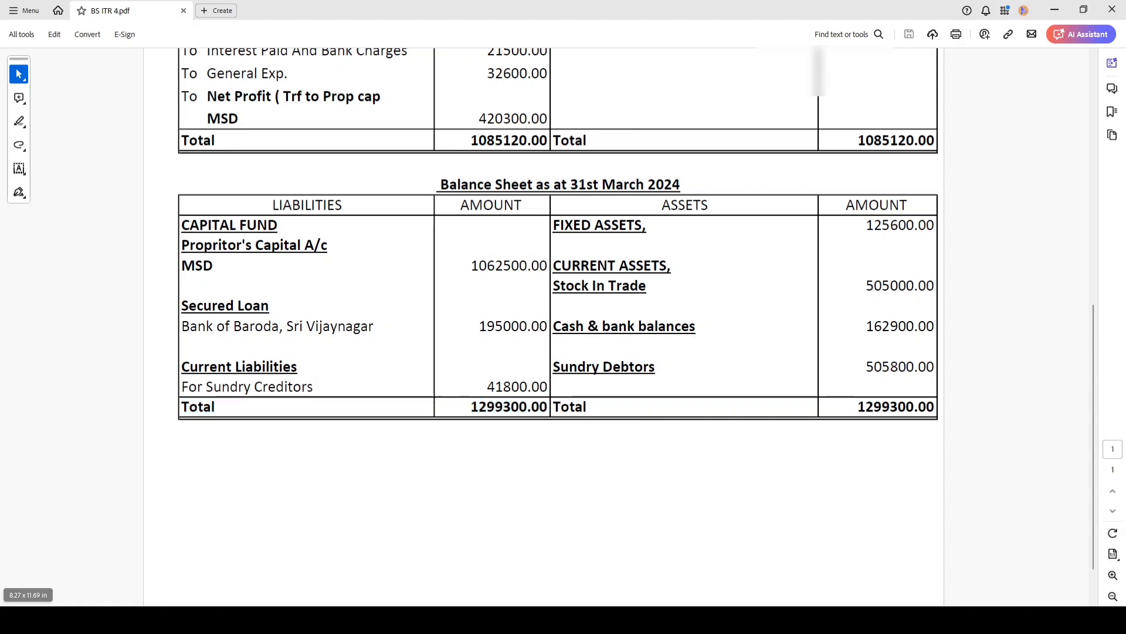
mouse_move(148, 622)
left_click_drag(853, 218, 936, 227)
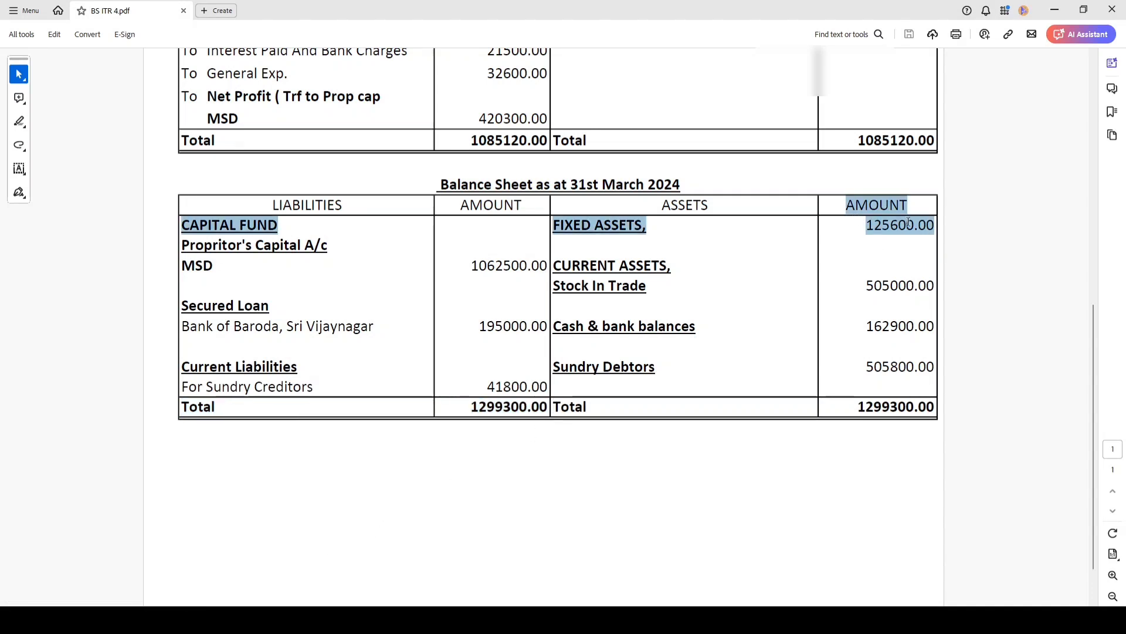
left_click(602, 415)
left_click(148, 622)
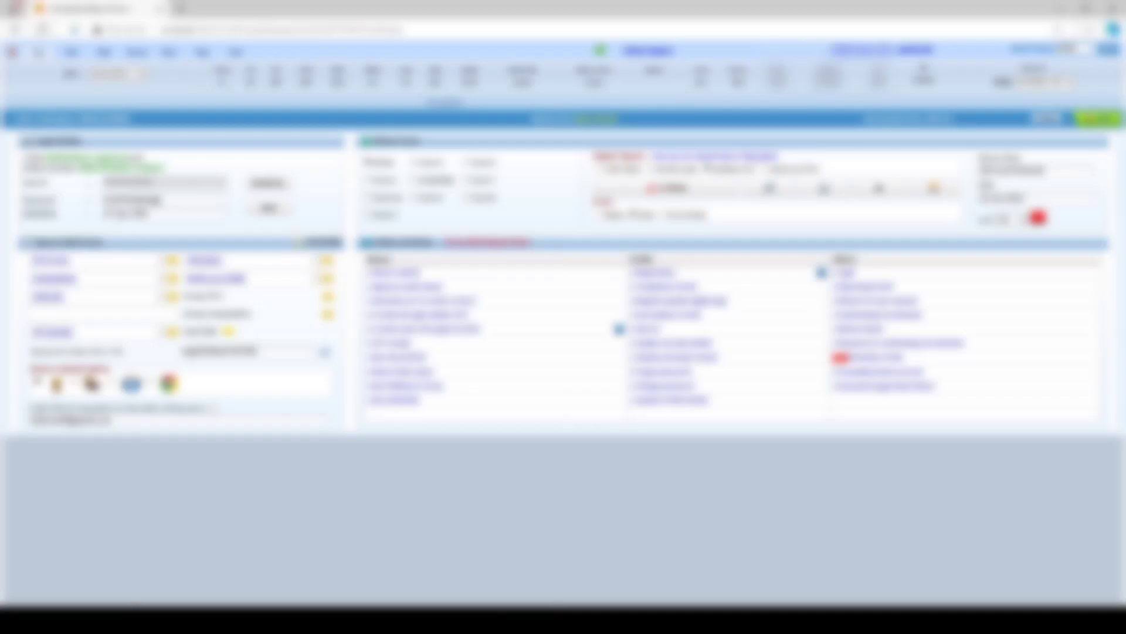
left_click(148, 622)
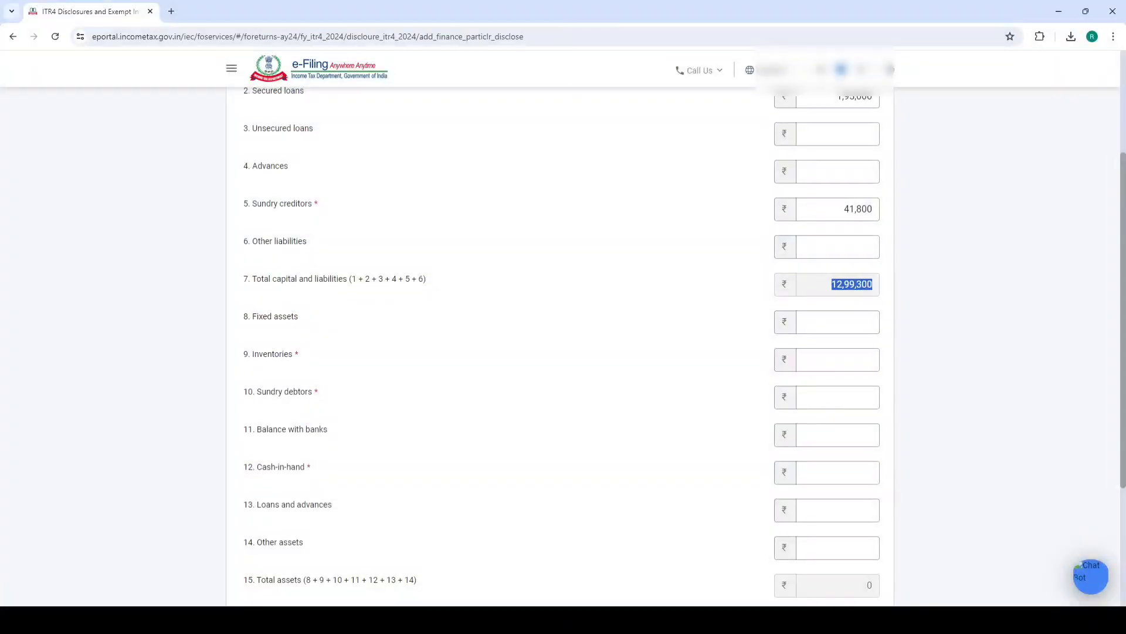
left_click(831, 327)
type("1,25,600")
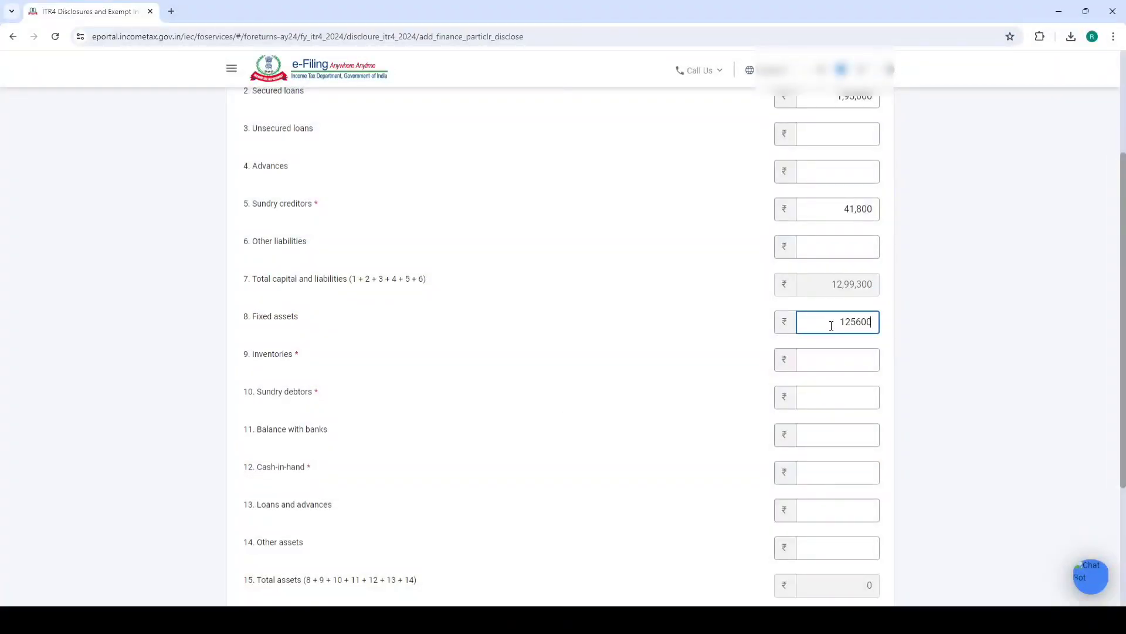
left_click(864, 352)
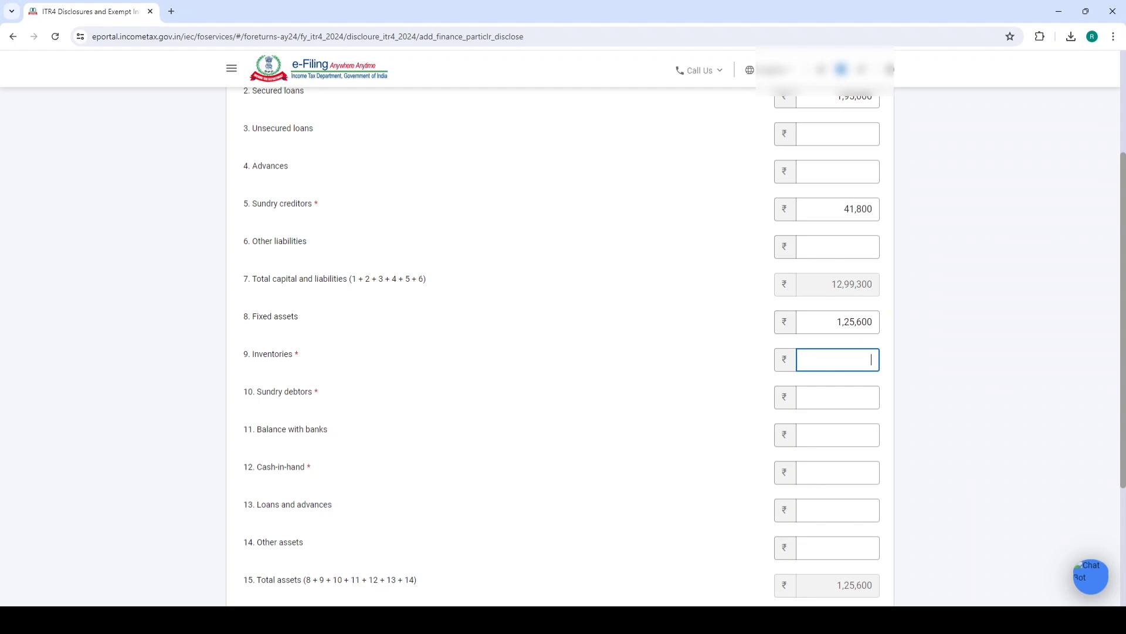
Fill inventories 5,05,000 and sundry debtors 5,05,800 from the balance sheet
left_click(176, 621)
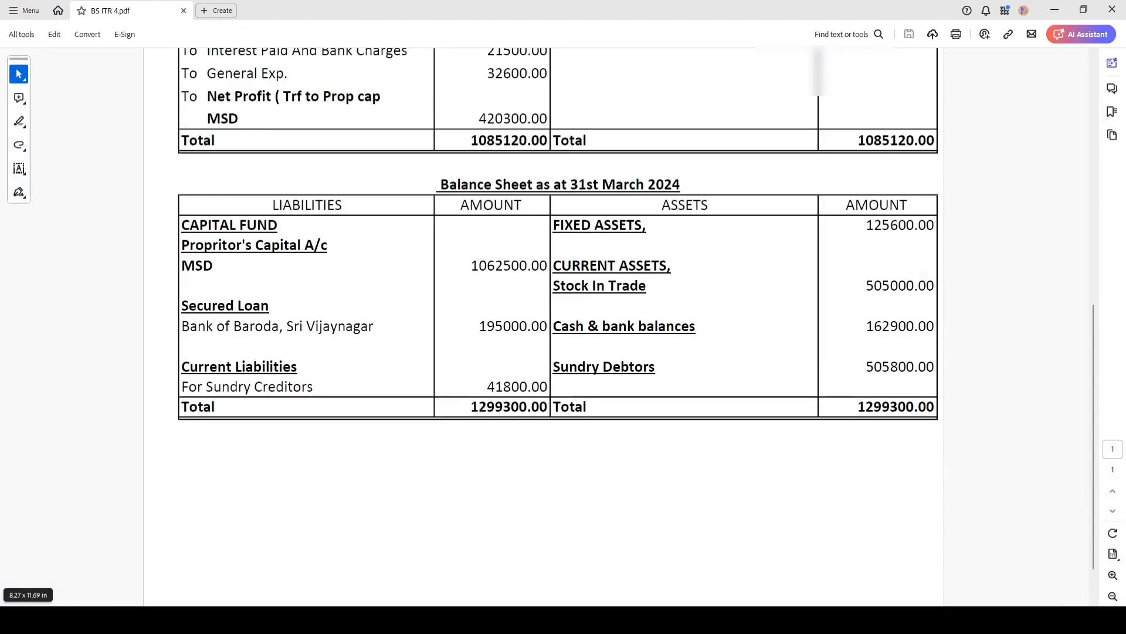
left_click(176, 622)
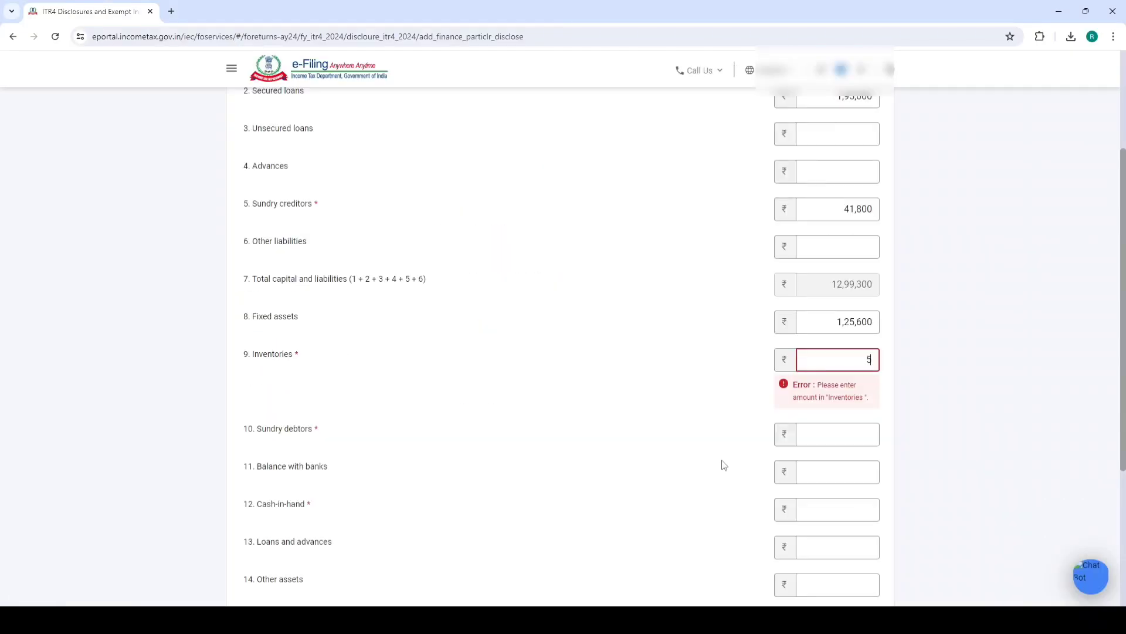
left_click(840, 421)
left_click(817, 395)
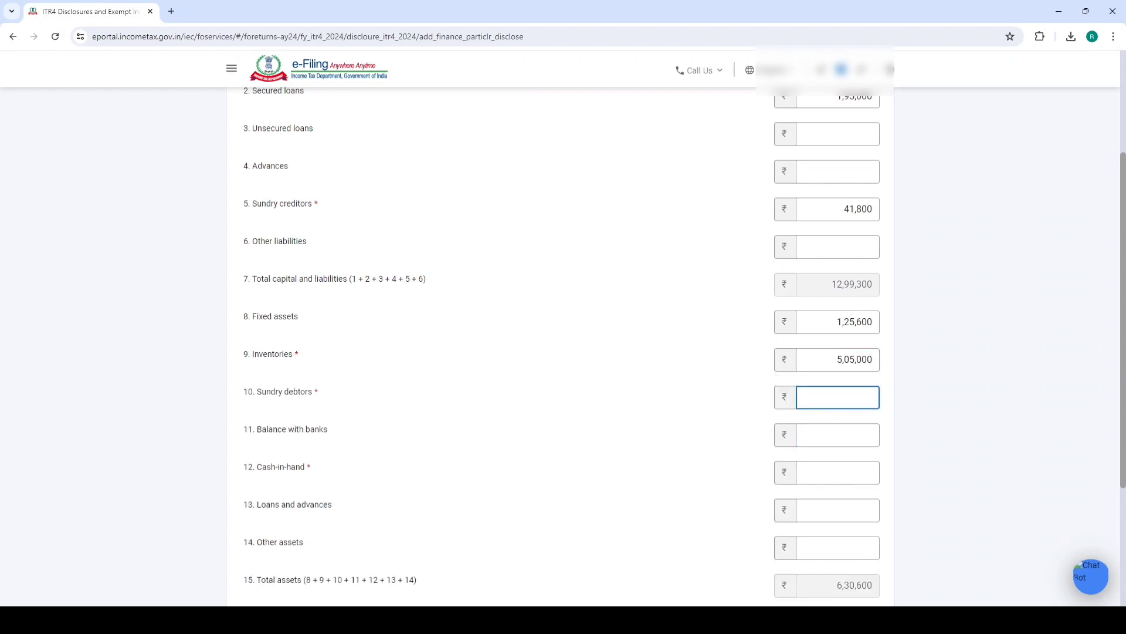
left_click(176, 622)
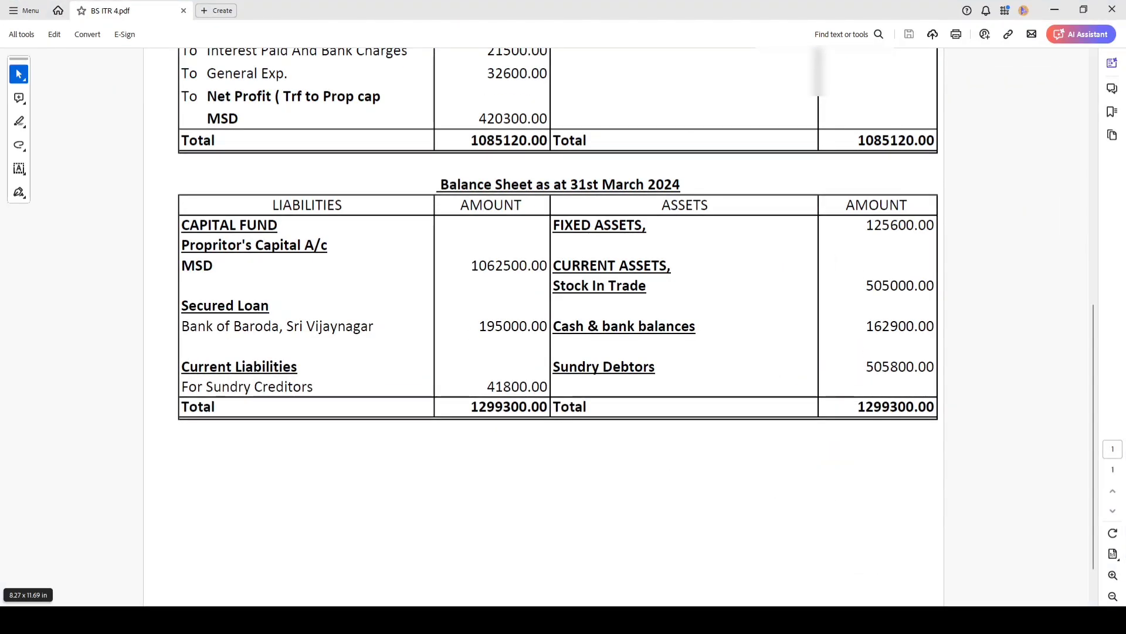
left_click(176, 622)
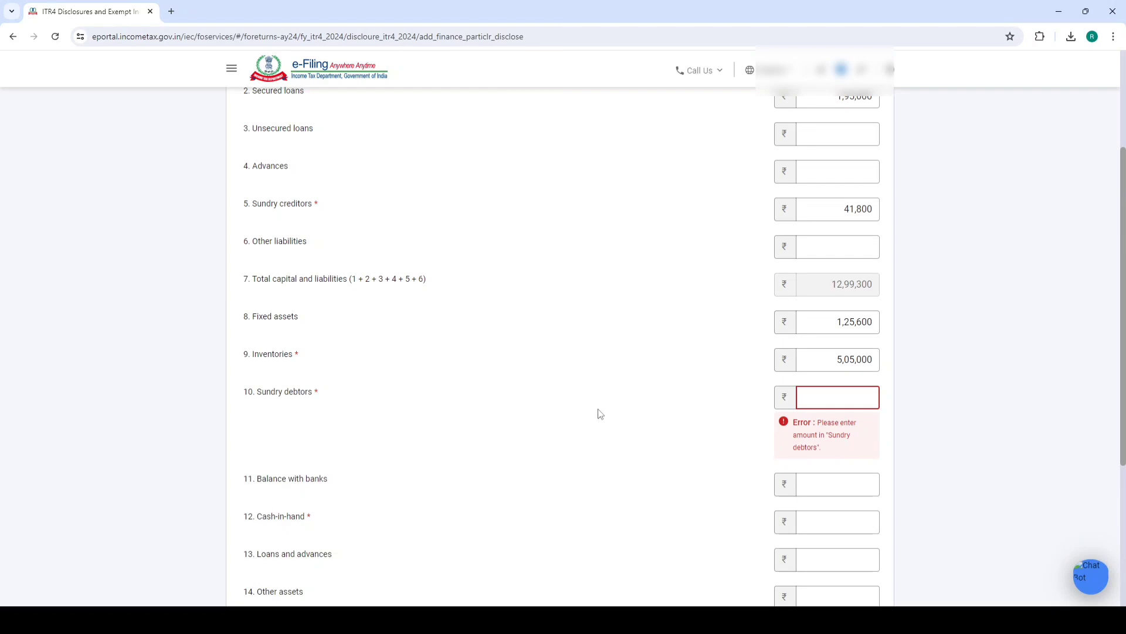
type("5,05,800")
left_click(672, 426)
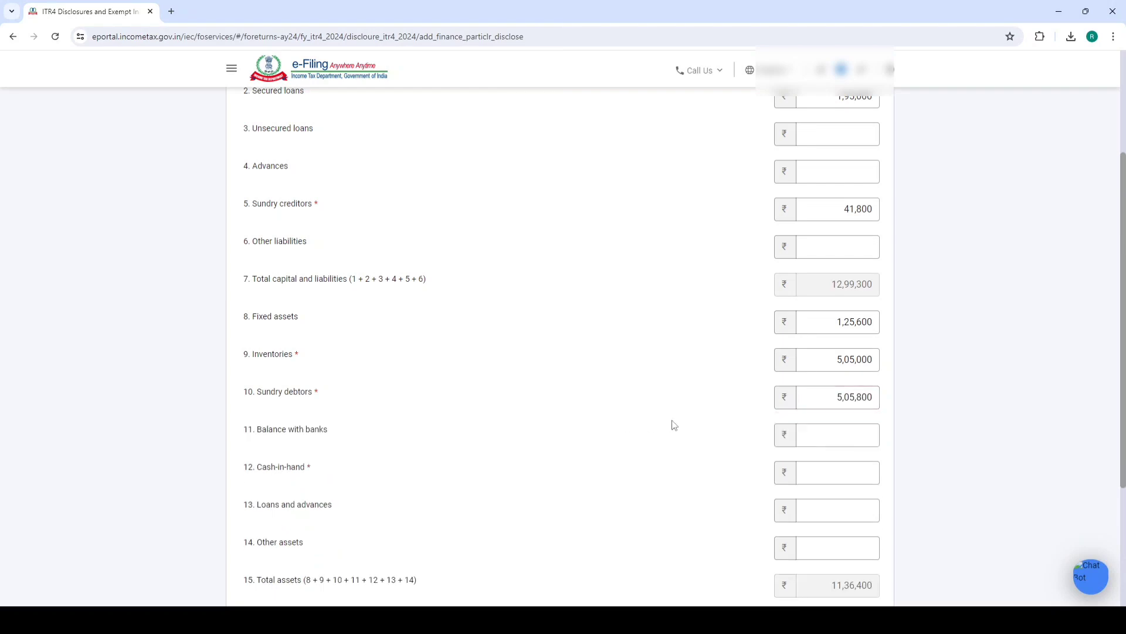
Enter cash-in-hand of 1,62,900 from the balance sheet's Cash & bank balances
scroll(815, 265, "down", 3)
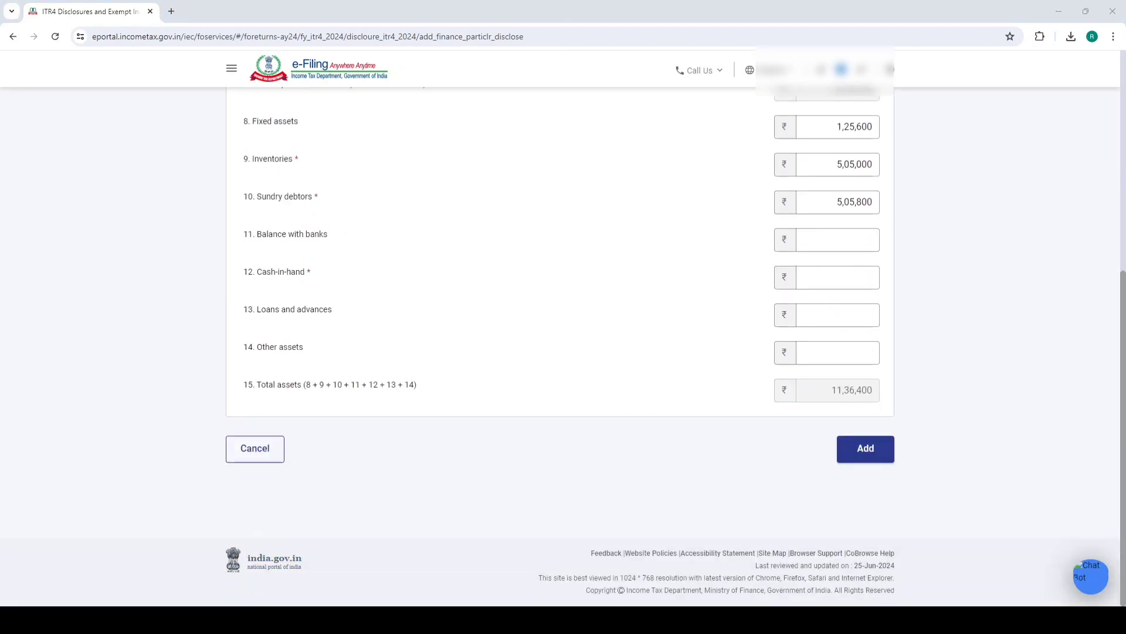
left_click(176, 622)
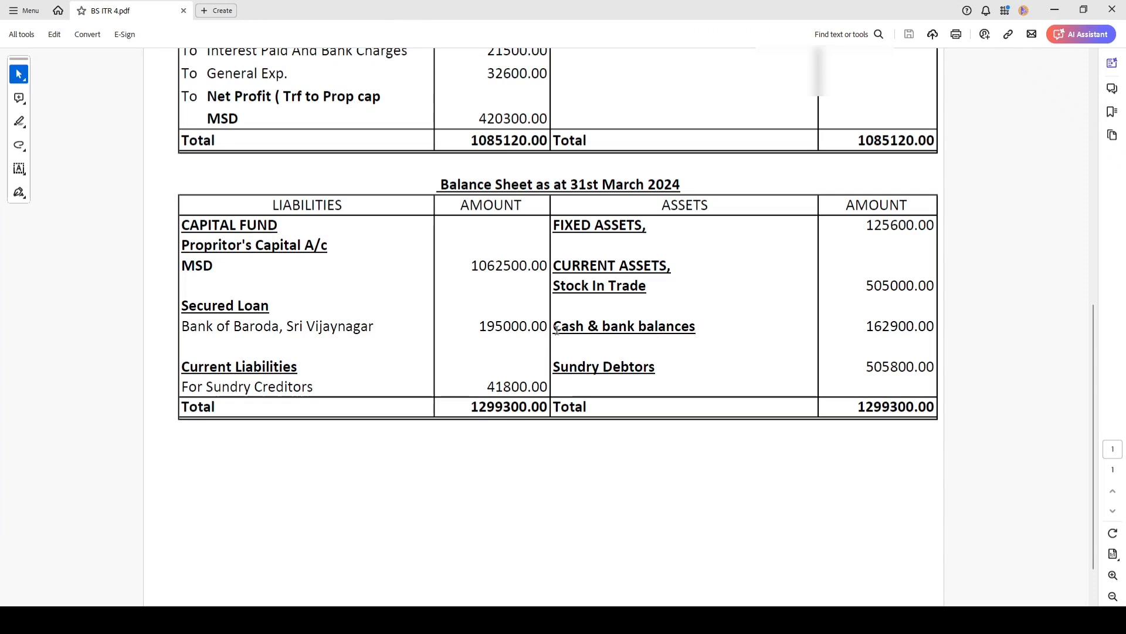
left_click_drag(555, 336, 698, 328)
left_click(829, 329)
key("alt+Tab")
left_click(805, 272)
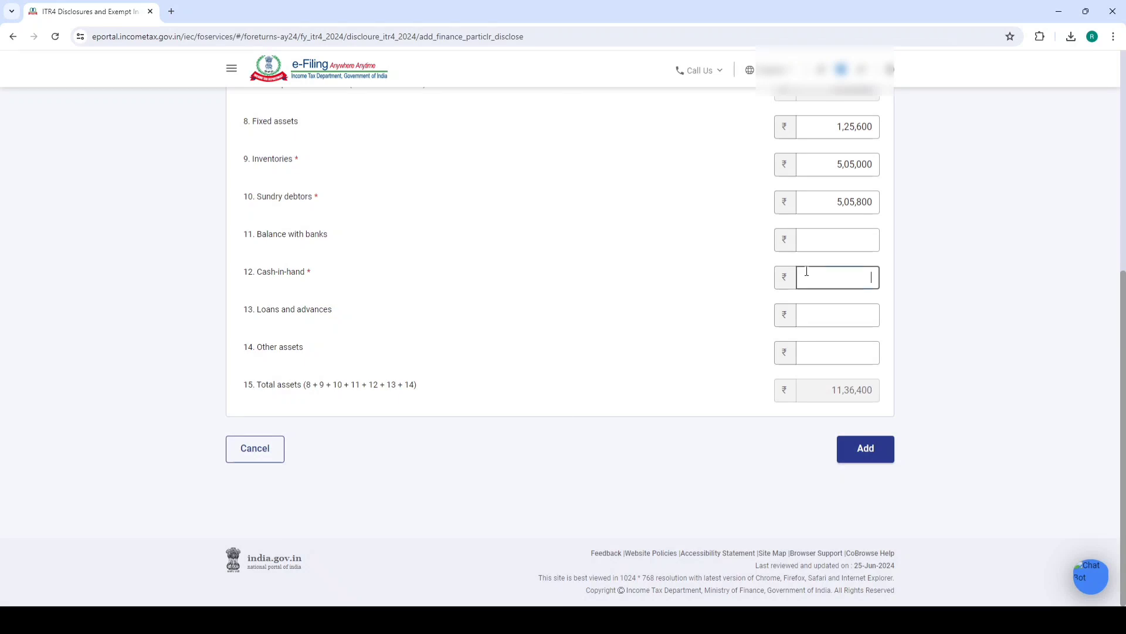
type("162900")
left_click(614, 302)
scroll(833, 390, "up", 4)
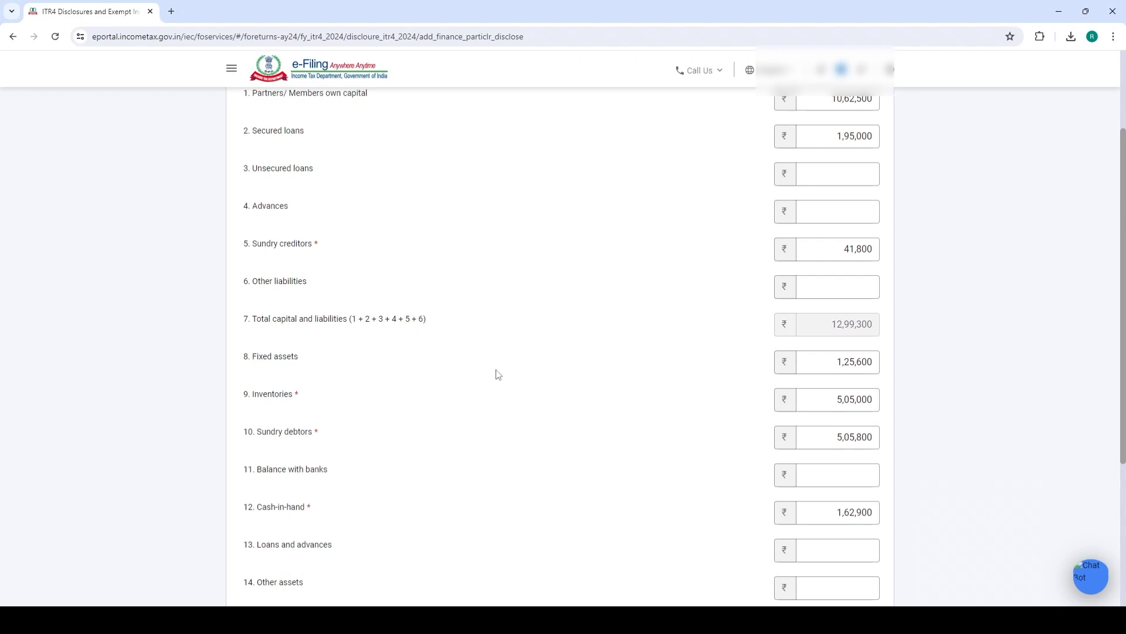
scroll(498, 374, "up", 2)
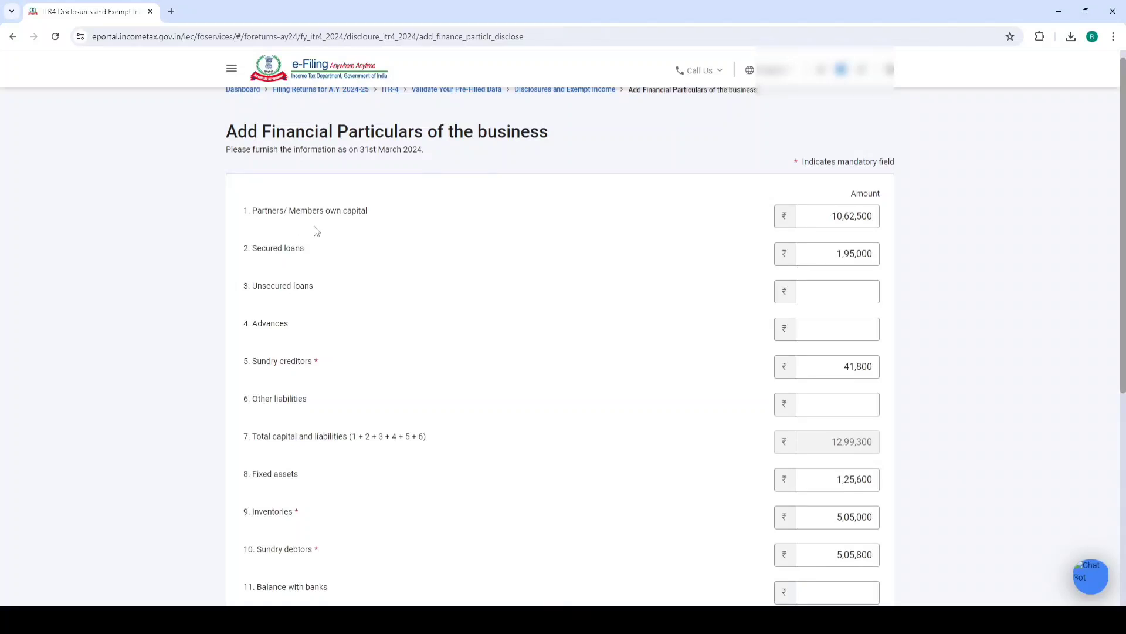
triple_click(311, 362)
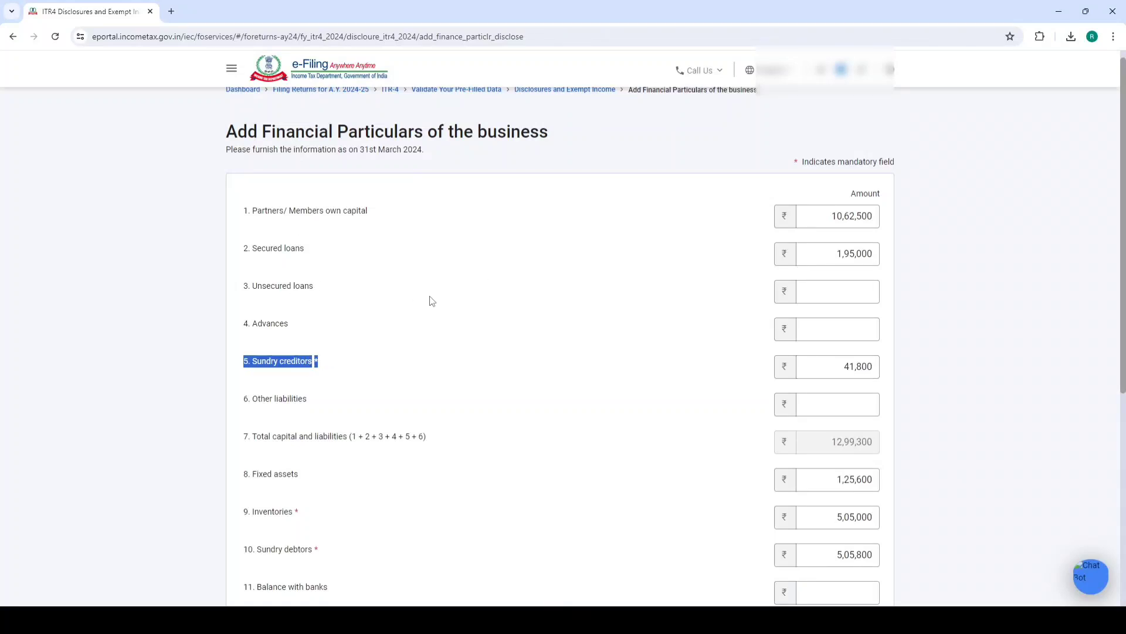
left_click(415, 306)
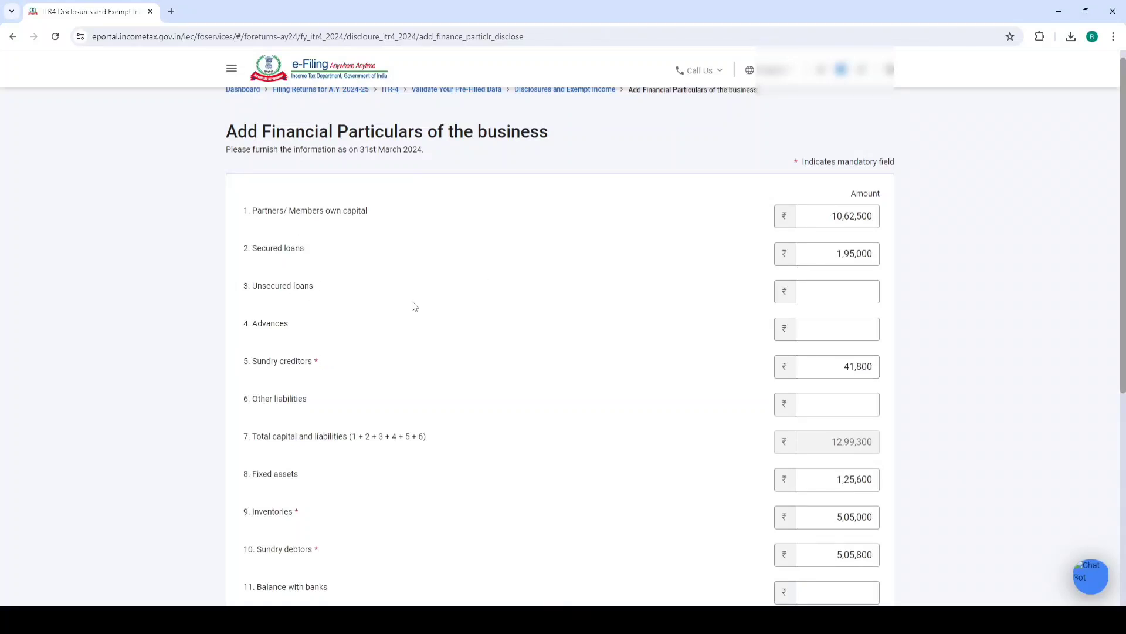
scroll(415, 305, "down", 5)
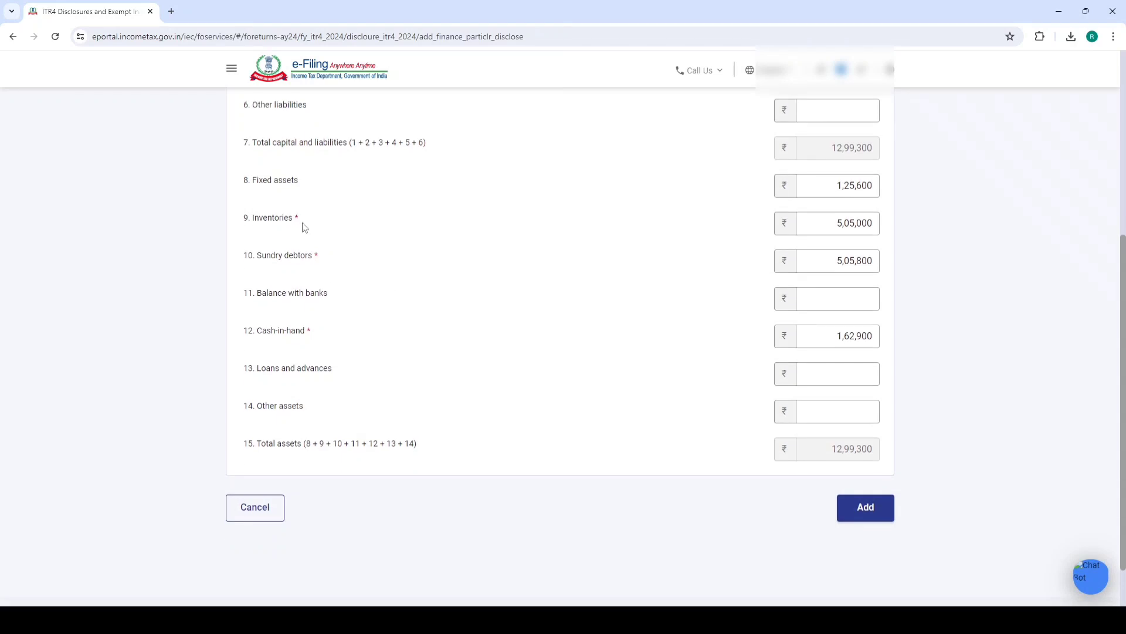
left_click_drag(304, 228, 243, 219)
left_click(318, 255)
left_click_drag(317, 255, 243, 259)
left_click_drag(311, 330, 243, 331)
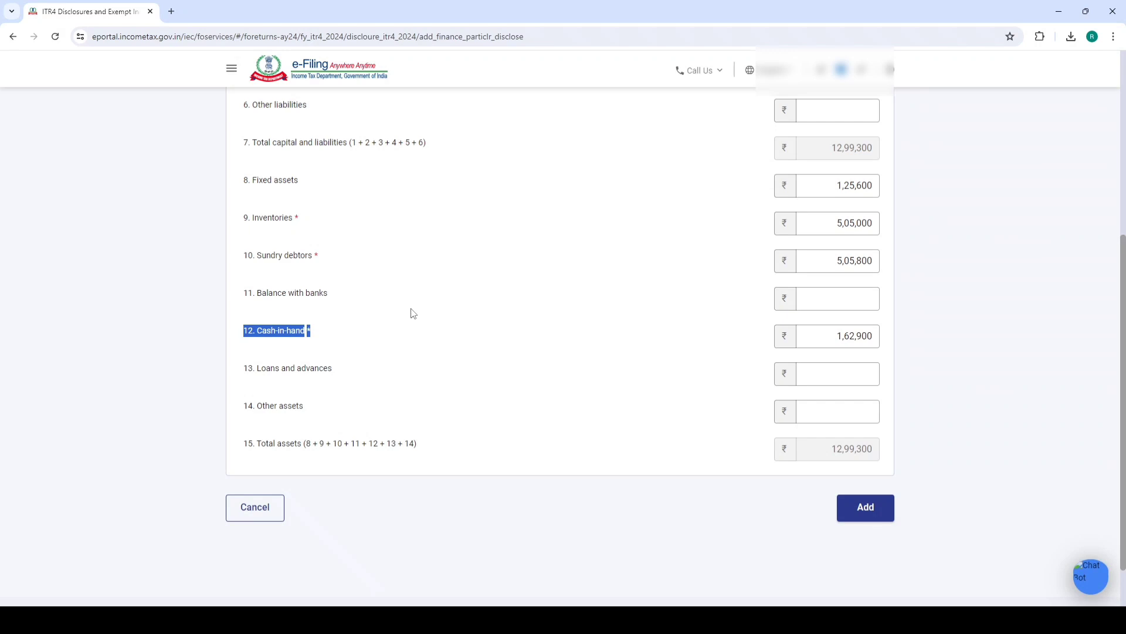
Save the business financial particulars with assets and liabilities of 12,99,300
left_click(866, 508)
scroll(636, 302, "down", 5)
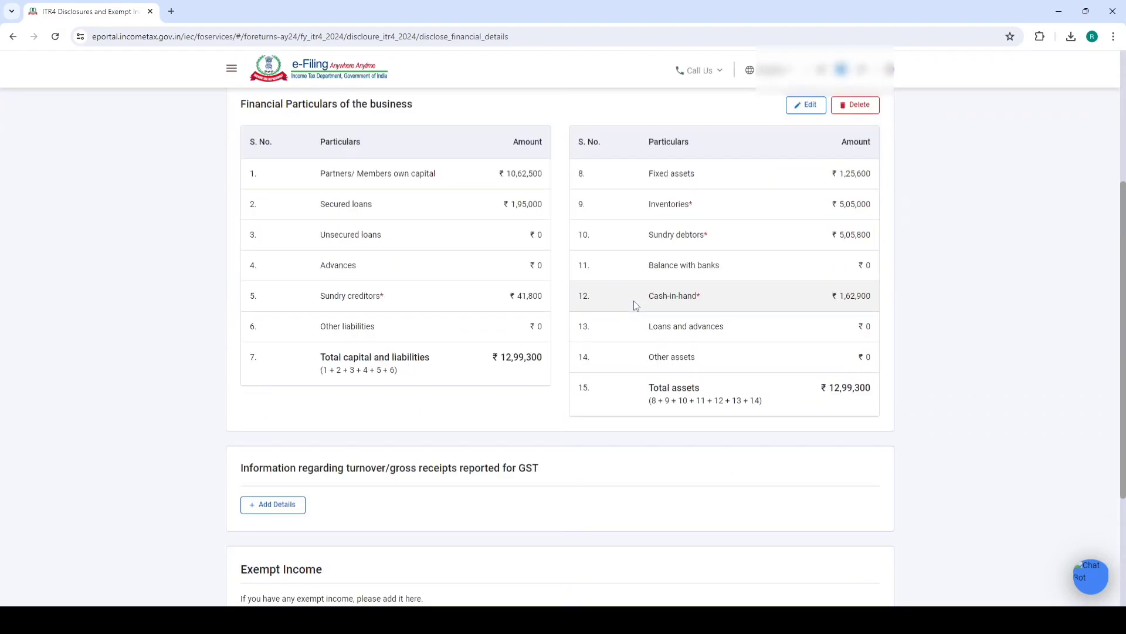
scroll(649, 321, "down", 3)
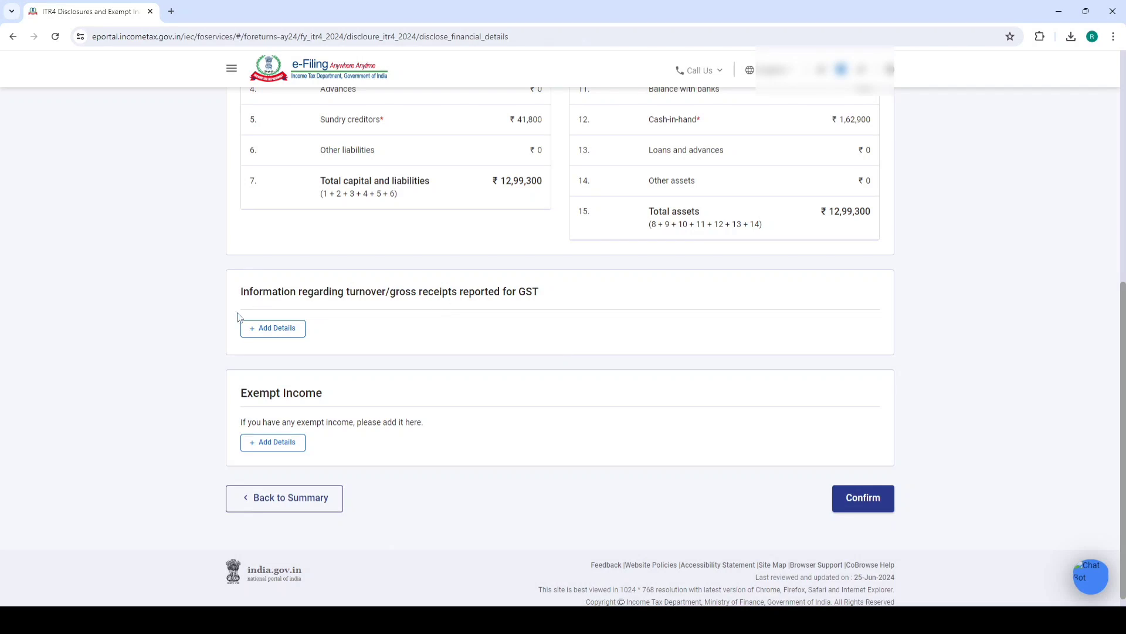
Skip the GST turnover details and confirm the Disclosures and Exempt Income section
left_click(252, 328)
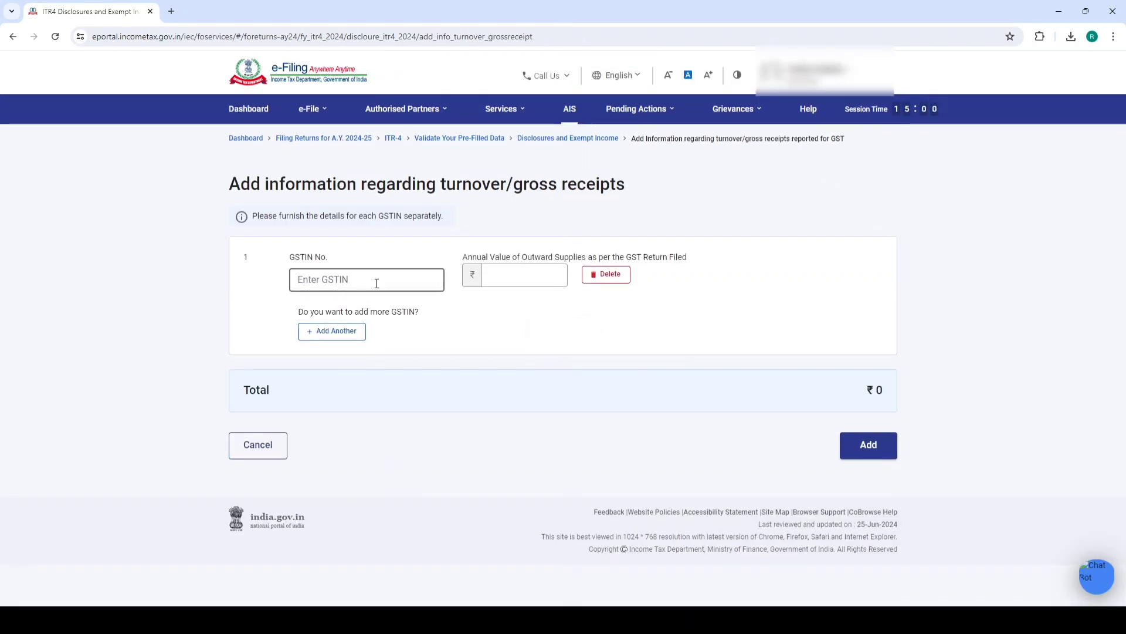
left_click(257, 444)
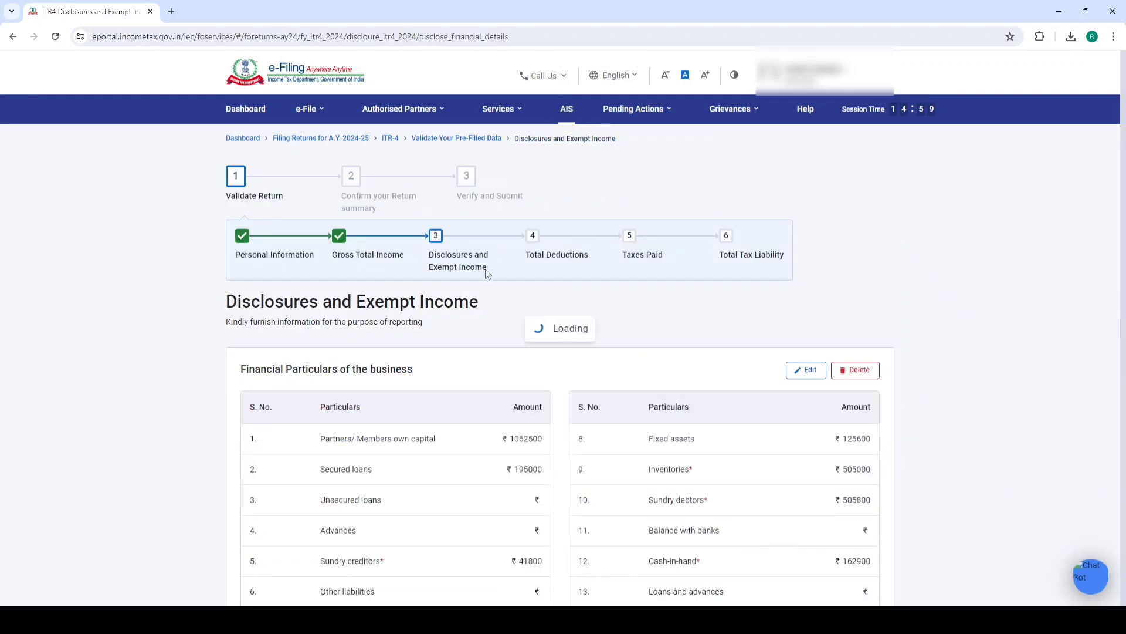
scroll(486, 267, "down", 7)
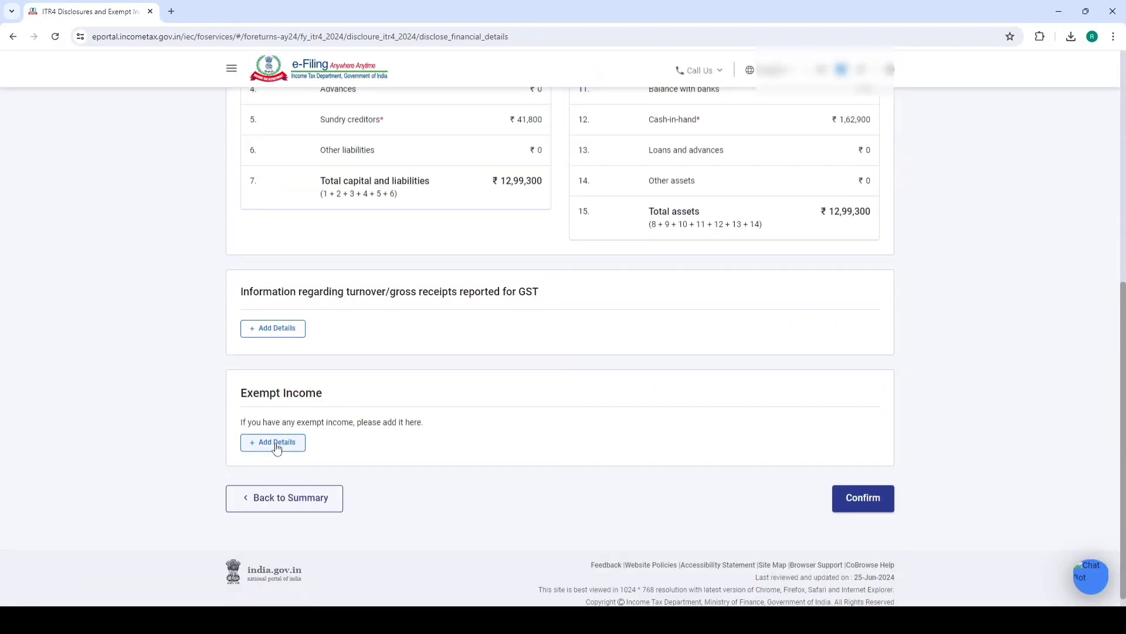
left_click(846, 500)
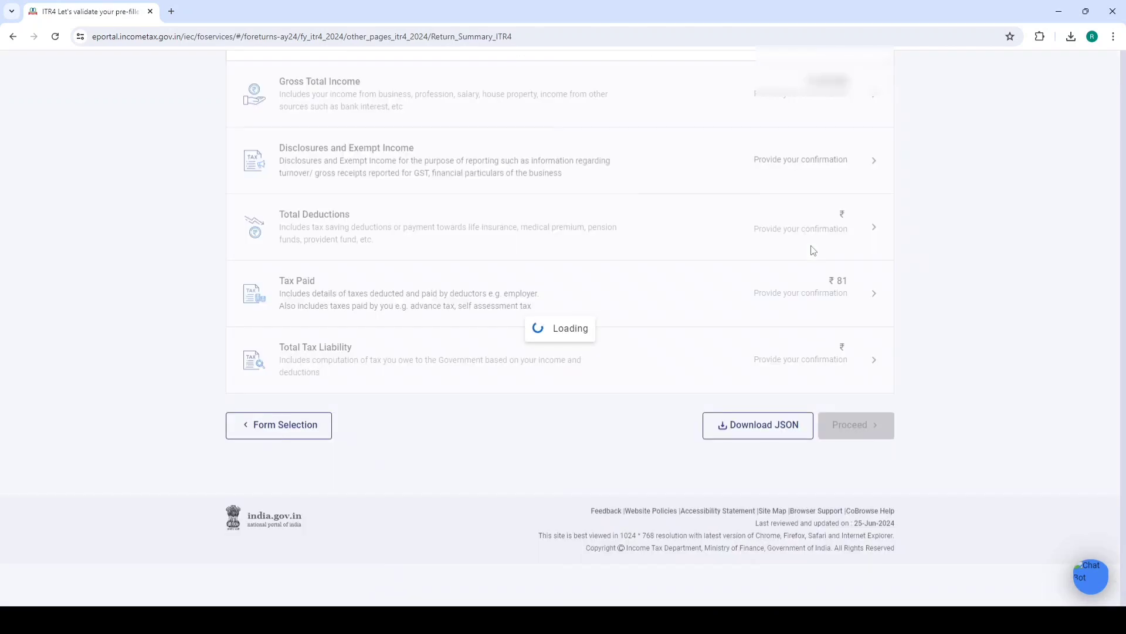
scroll(602, 351, "down", 2)
Skip the deduction eligibility questions and confirm Total Deductions at ₹0
scroll(602, 350, "down", 4)
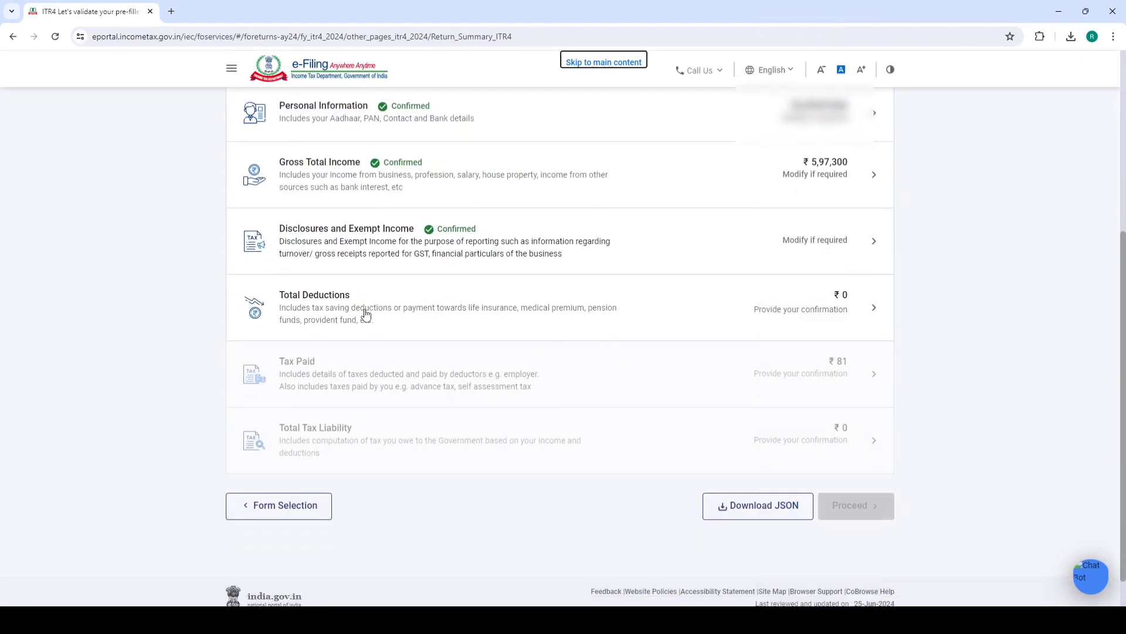
left_click(365, 312)
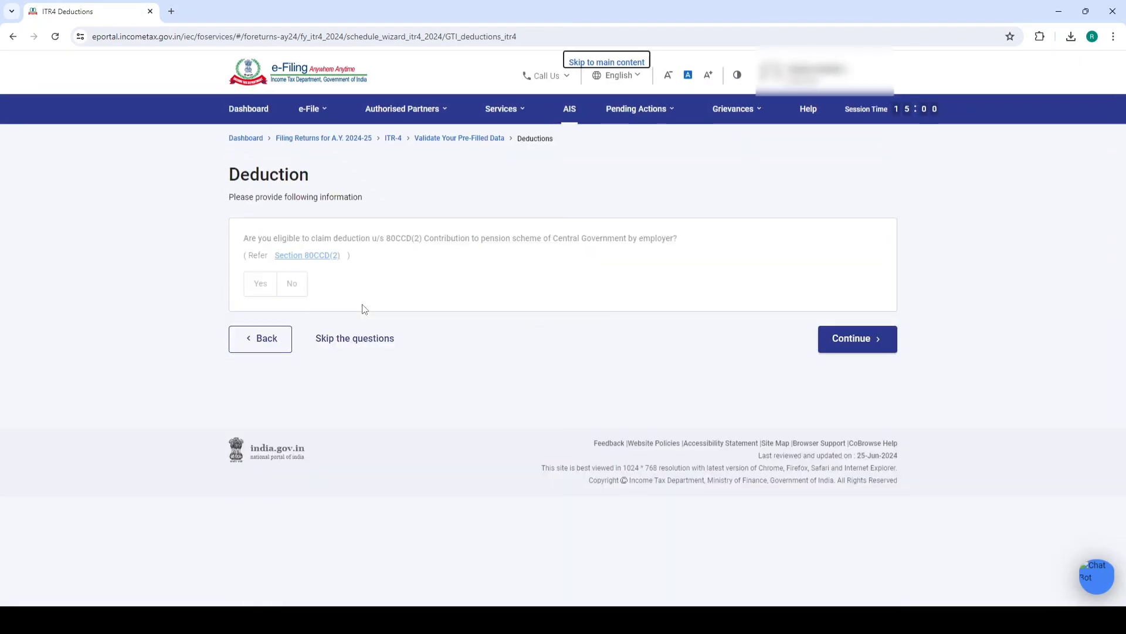
left_click(380, 343)
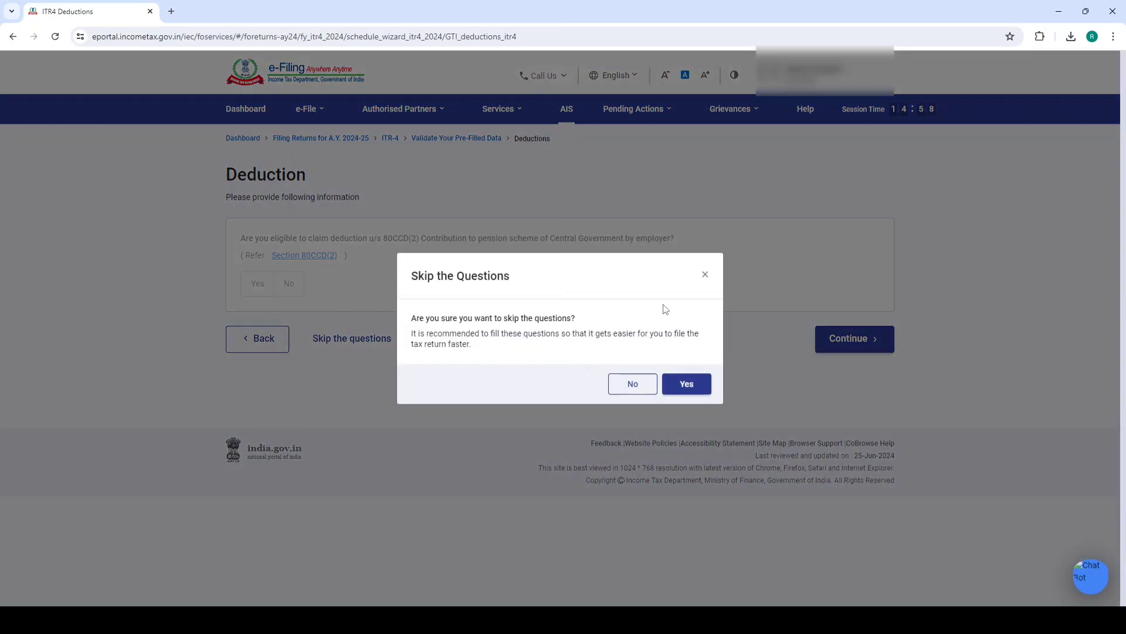
left_click(669, 392)
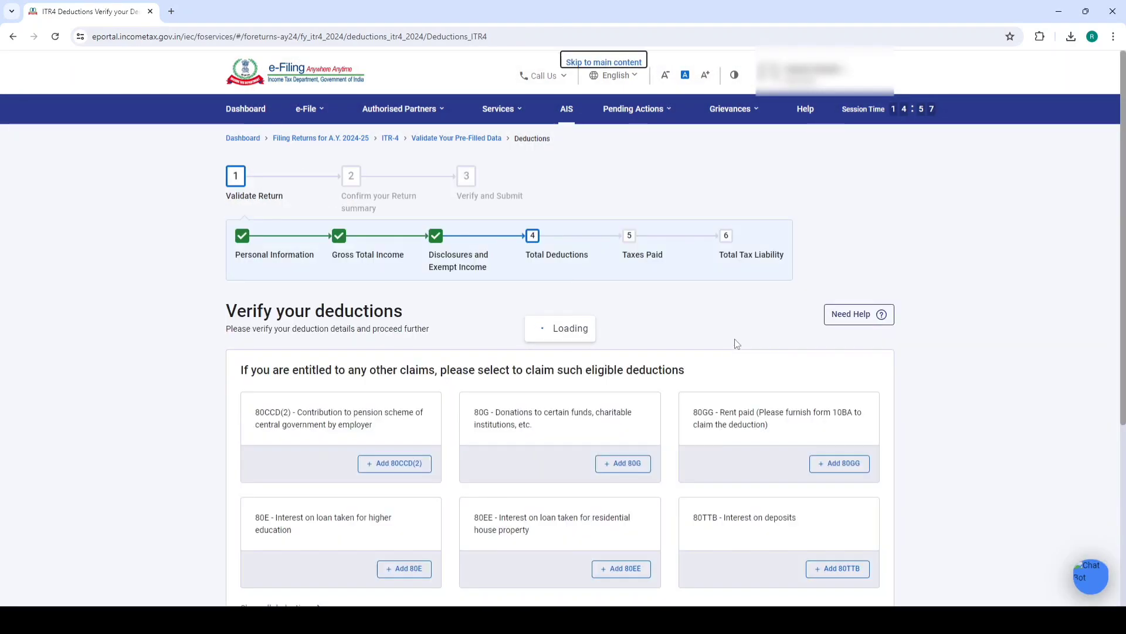
scroll(736, 410, "down", 2)
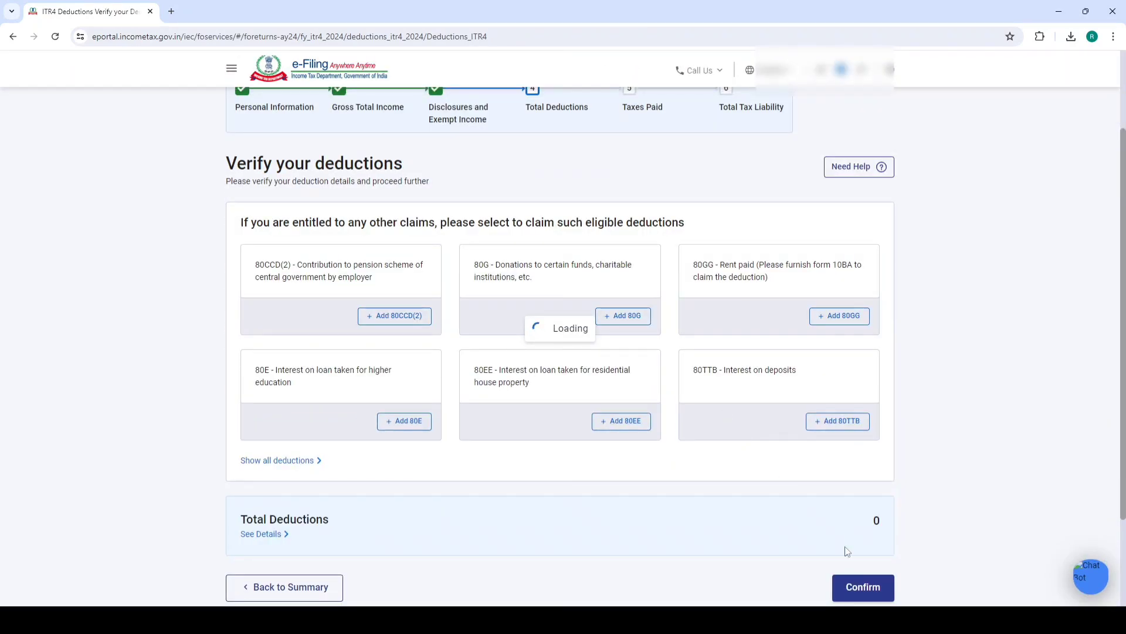
scroll(848, 492, "down", 2)
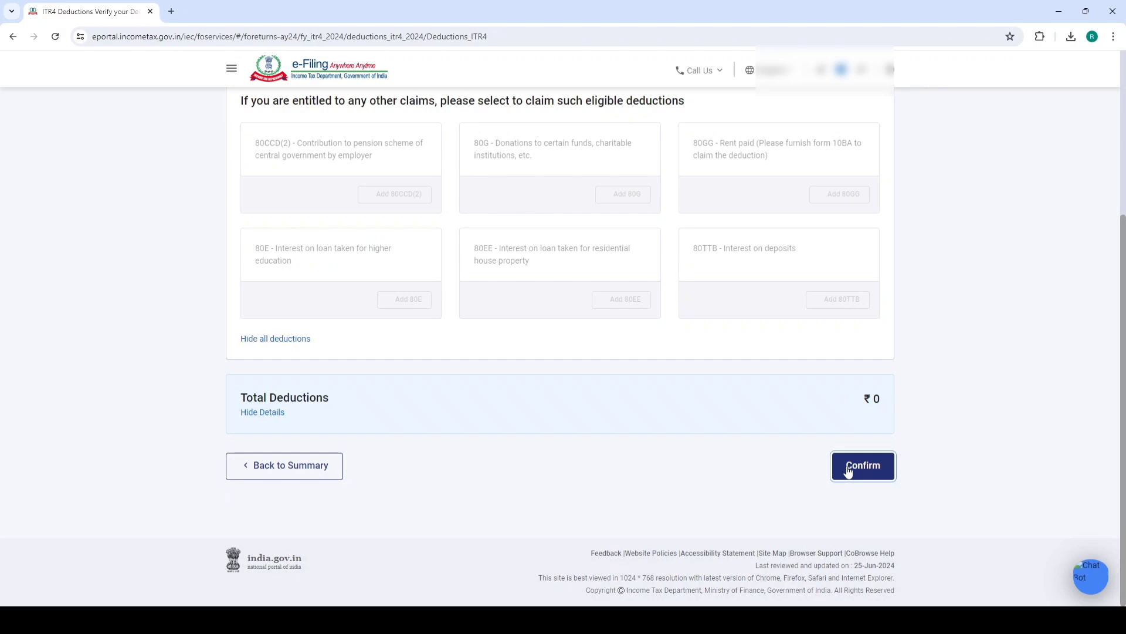
left_click(861, 468)
scroll(414, 395, "down", 5)
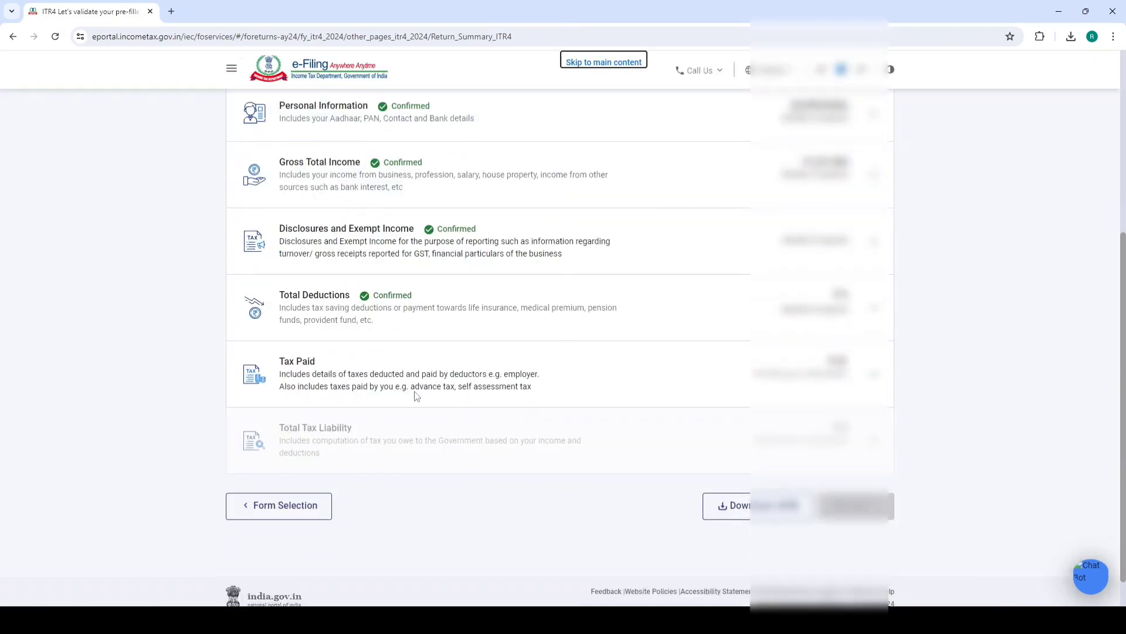
Review the TDS 2(i) and advance tax details, then confirm ₹81 of taxes paid
left_click(338, 370)
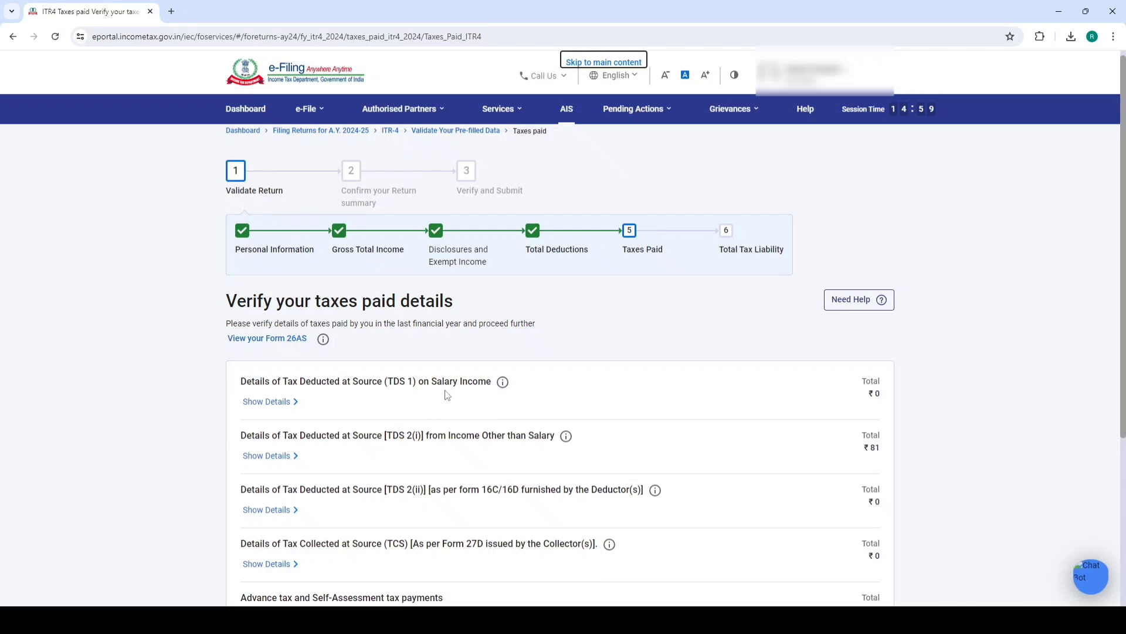
scroll(447, 352, "down", 3)
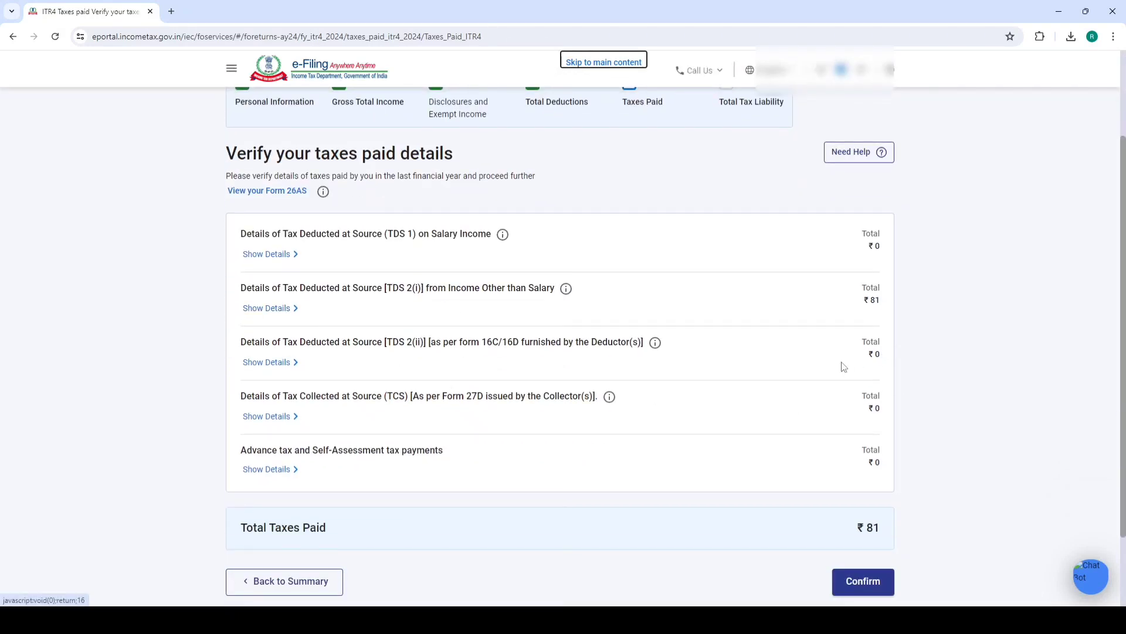
left_click(270, 309)
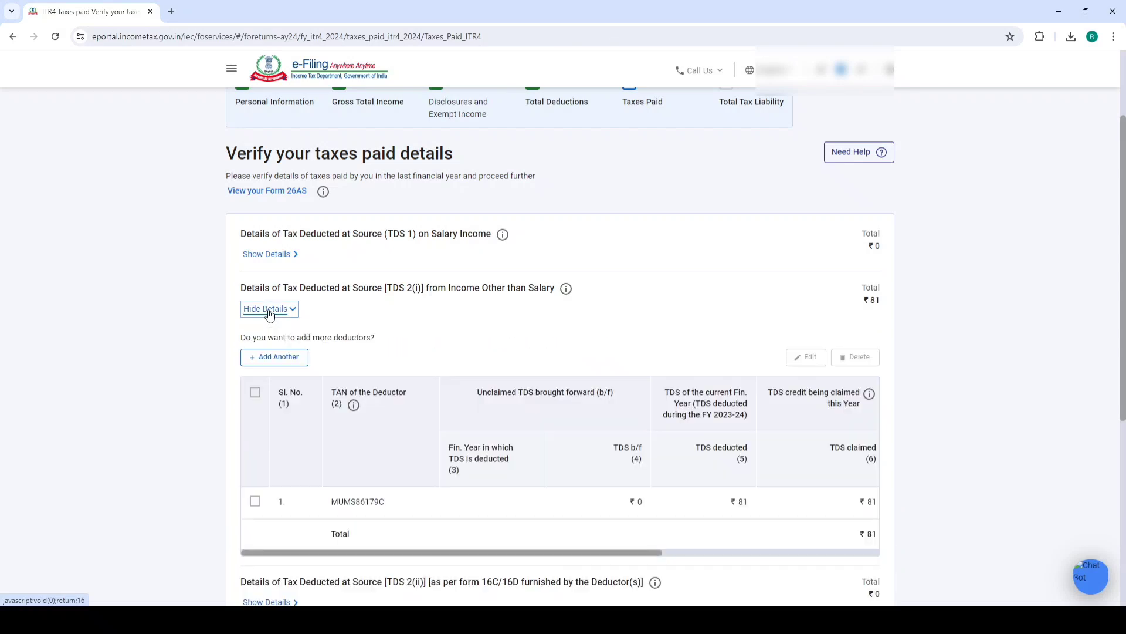
scroll(295, 411, "down", 2)
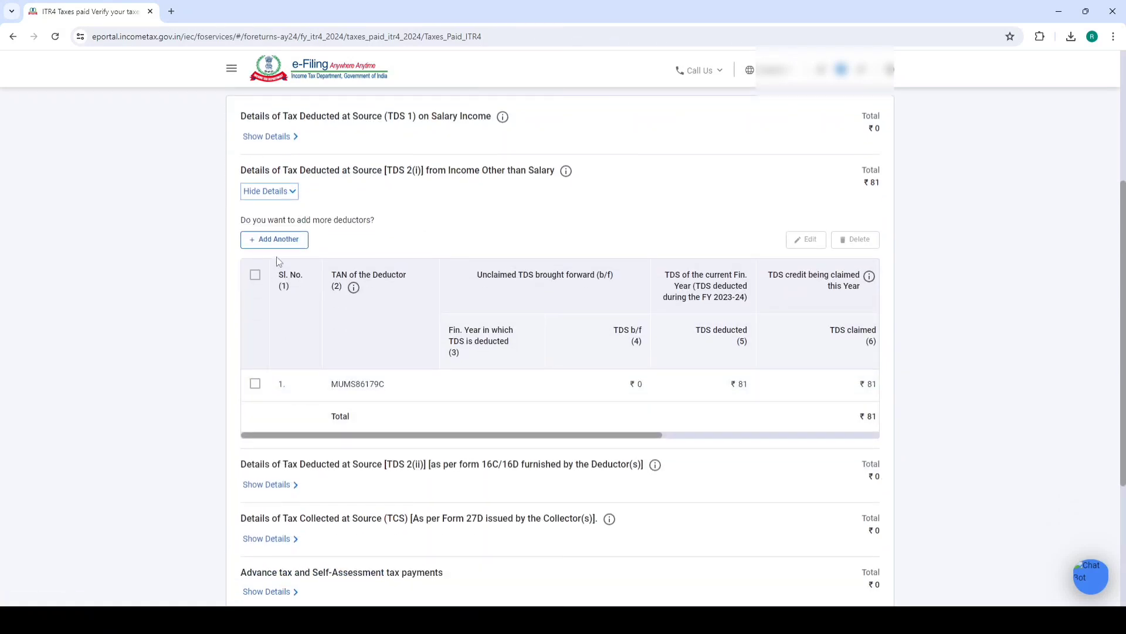
scroll(310, 252, "down", 3)
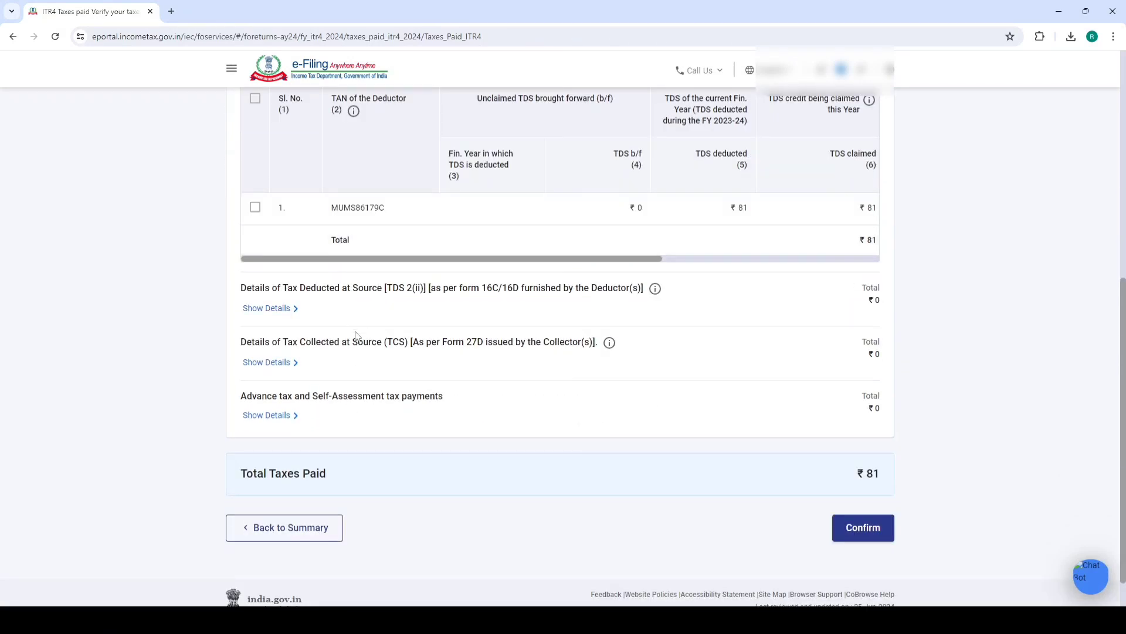
left_click(287, 416)
scroll(445, 450, "down", 2)
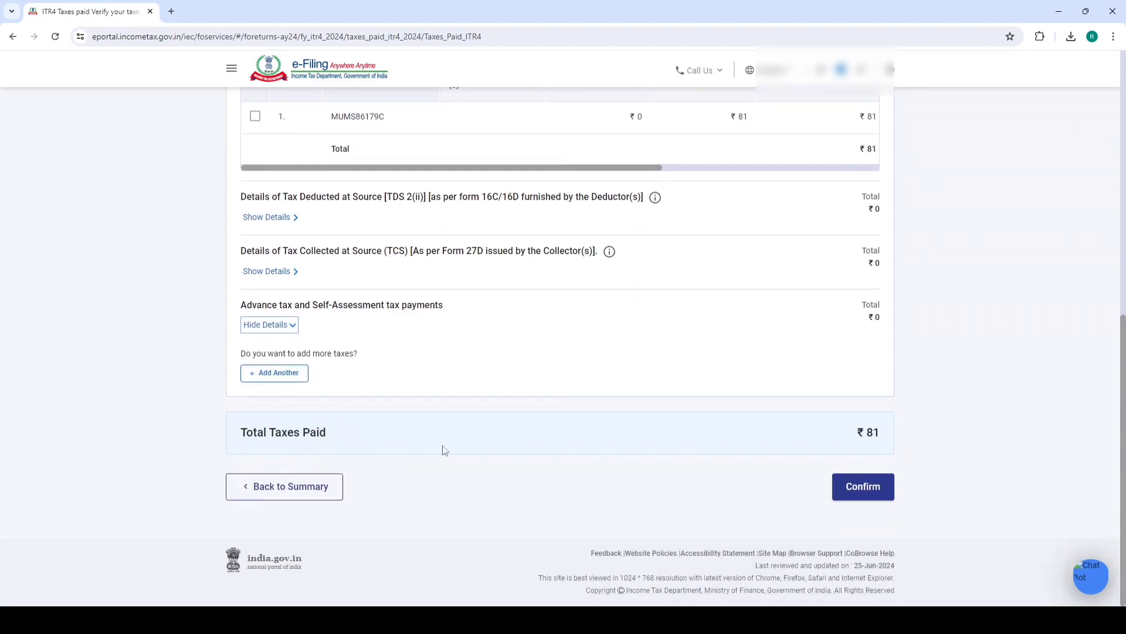
left_click(844, 492)
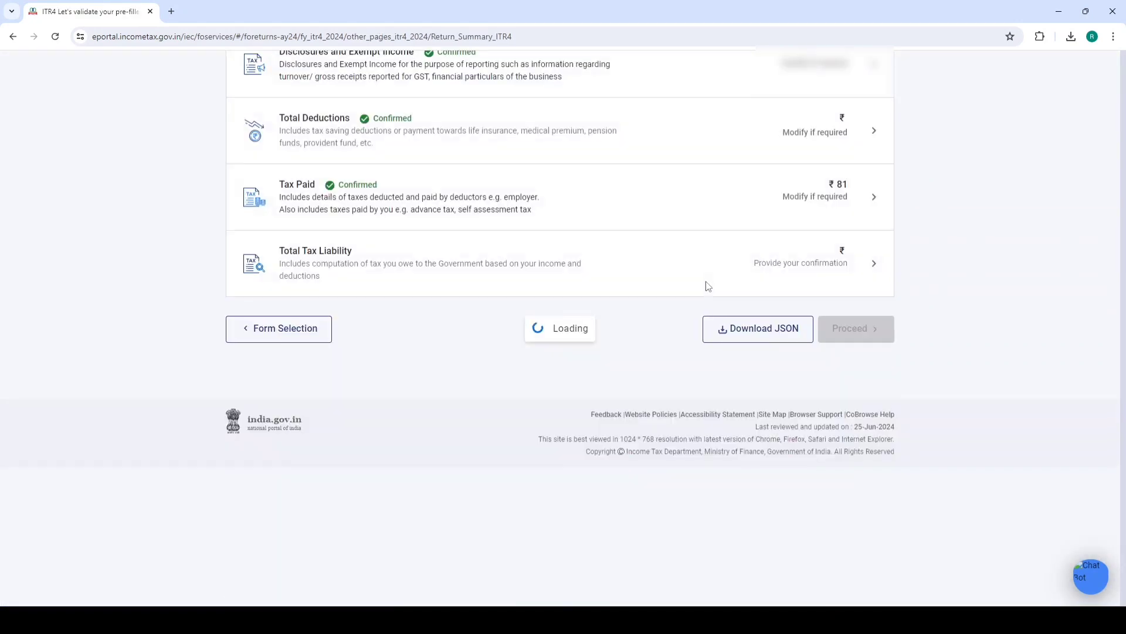
scroll(346, 399, "down", 5)
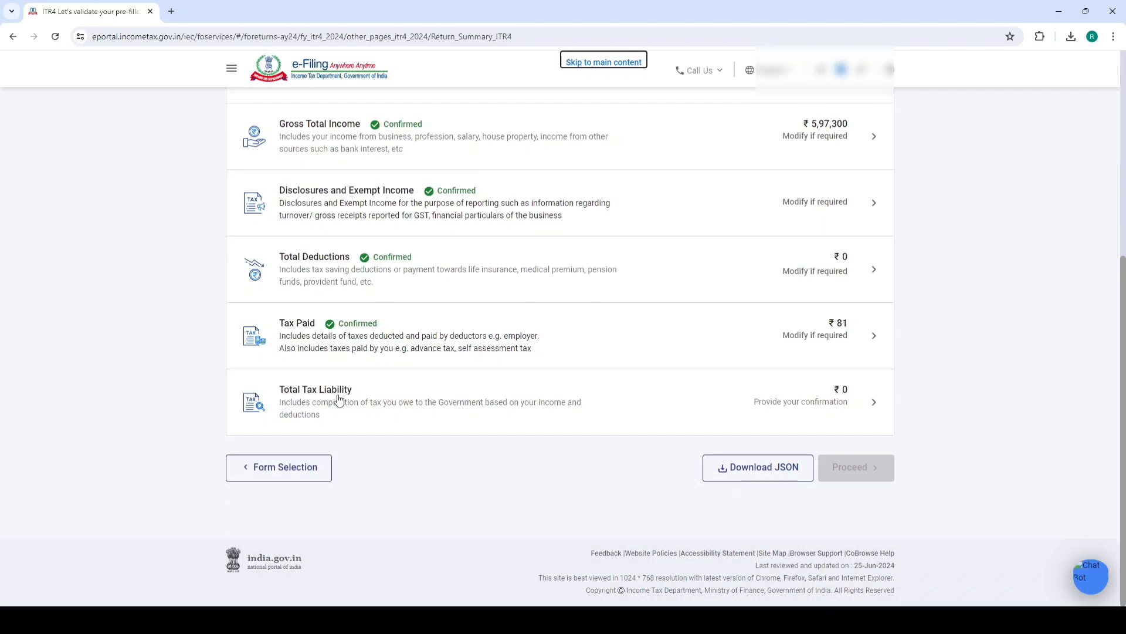
Check the ₹14,865 tax payable against the section 87A rebate and confirm ₹0 liability
left_click(336, 397)
scroll(713, 322, "down", 8)
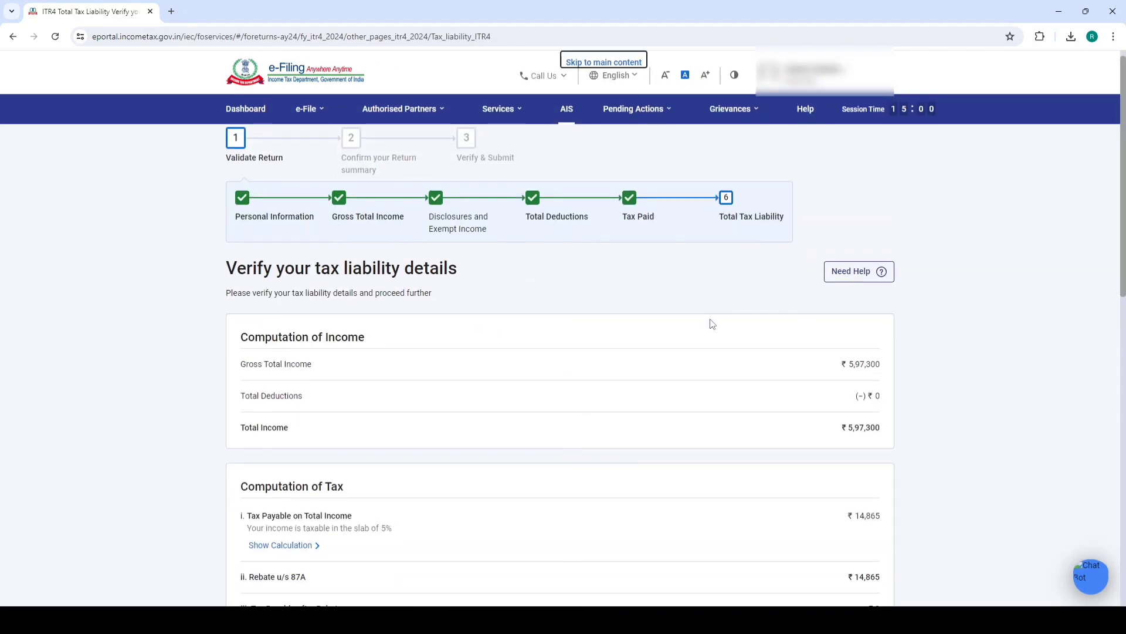
scroll(713, 320, "down", 3)
scroll(847, 252, "up", 6)
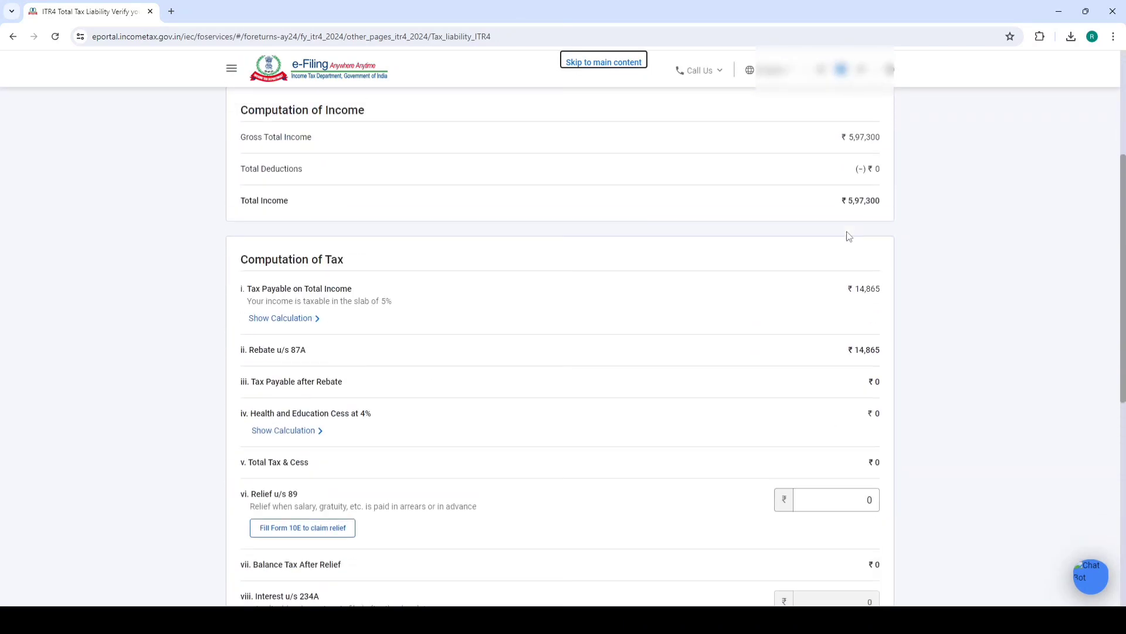
left_click_drag(843, 288, 887, 293)
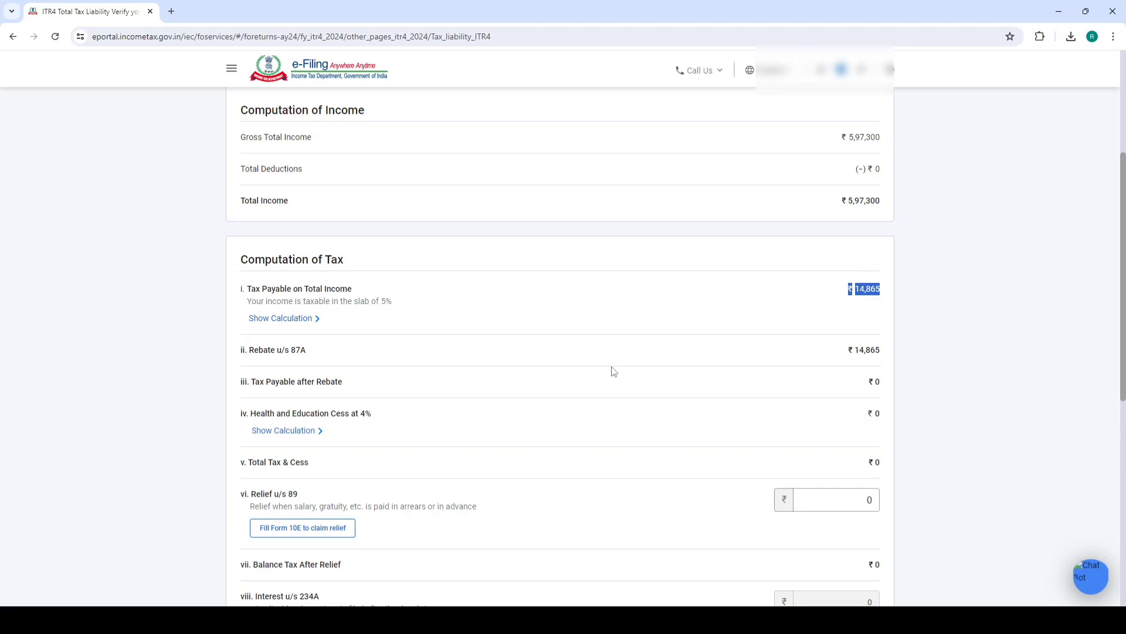
left_click_drag(282, 355, 304, 354)
left_click(833, 356)
scroll(983, 302, "down", 7)
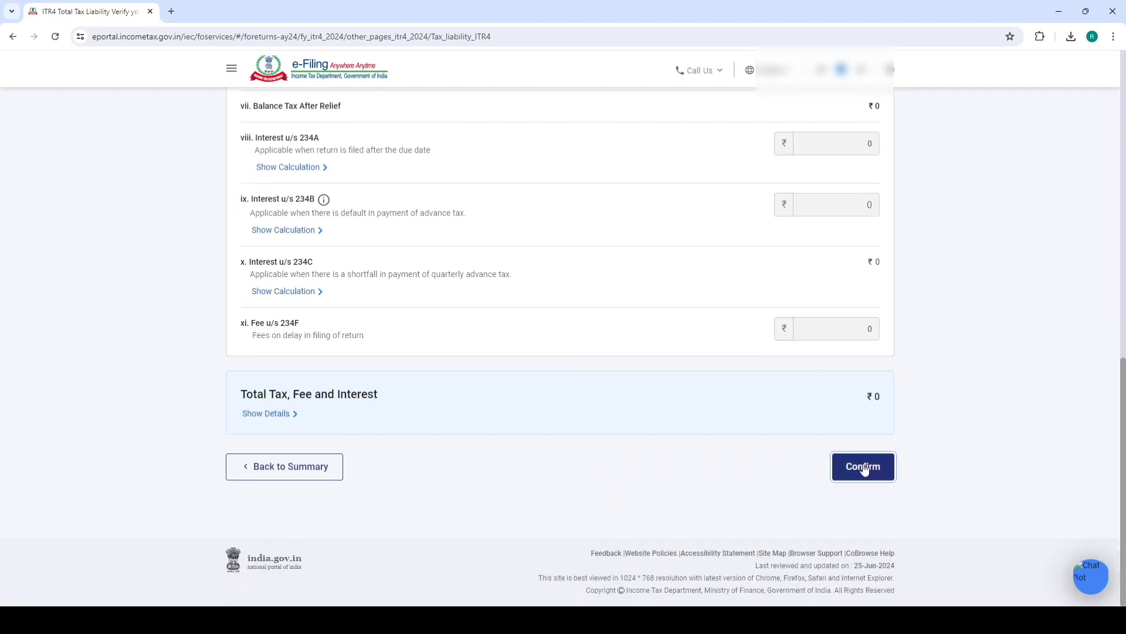
left_click(864, 467)
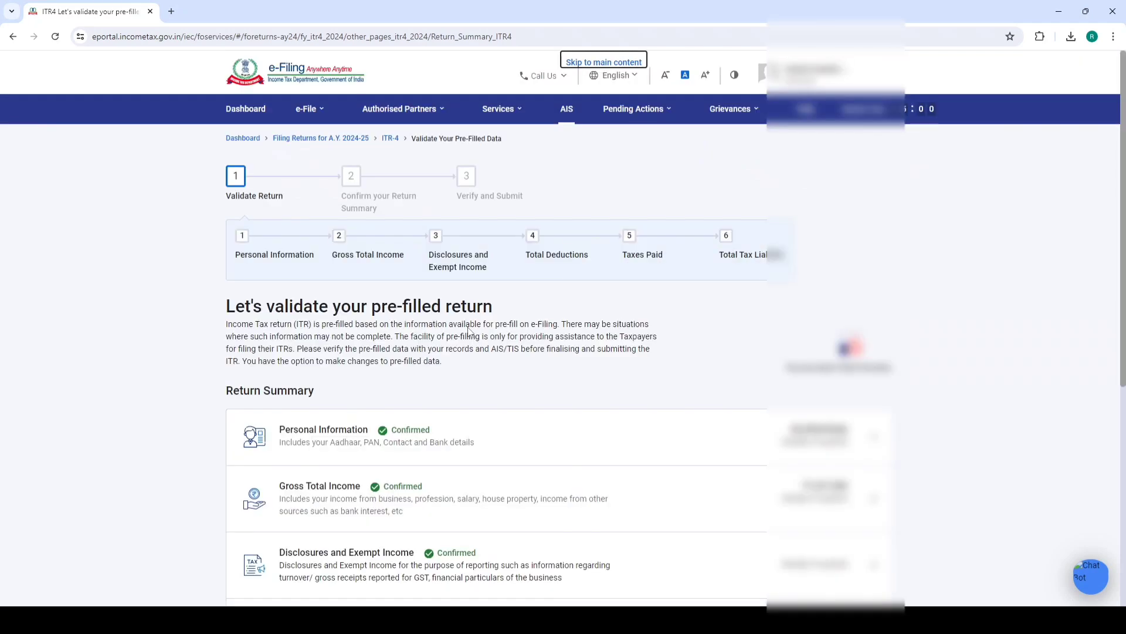
scroll(446, 370, "down", 3)
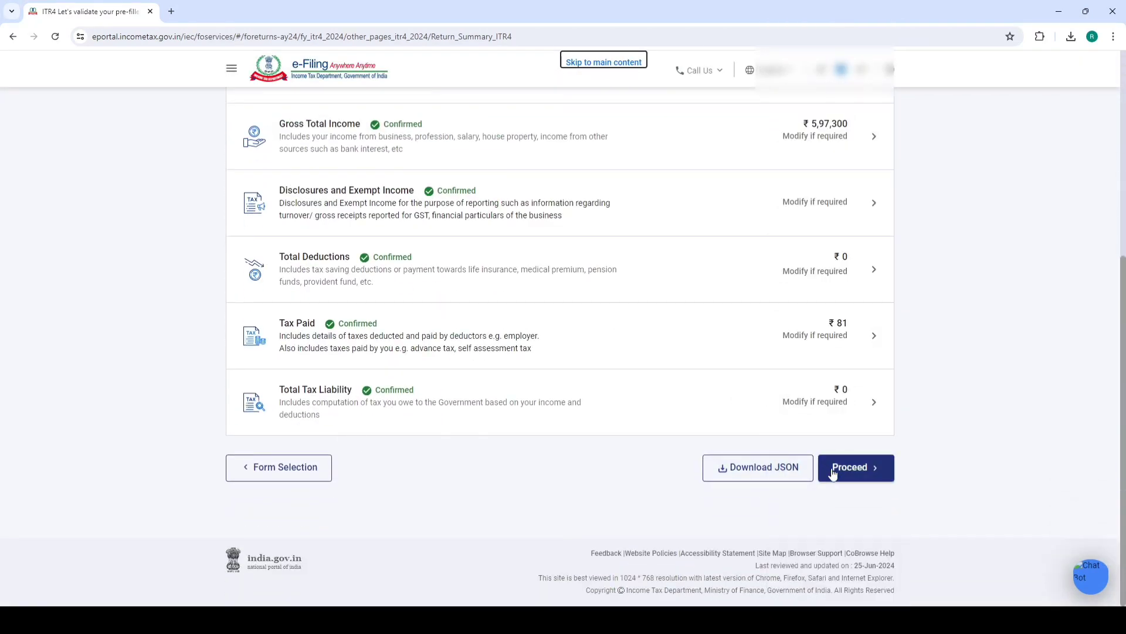
Proceed through the Tax Summary showing the ₹80 refund to the full ITR-4 preview
left_click(855, 472)
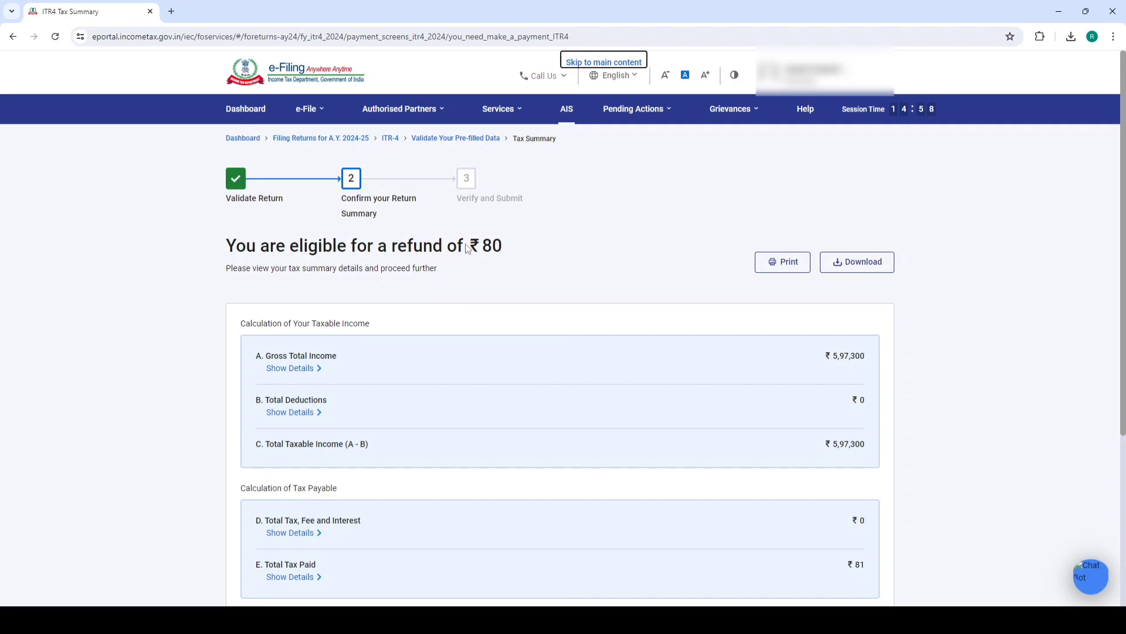
scroll(533, 258, "down", 5)
scroll(526, 259, "up", 5)
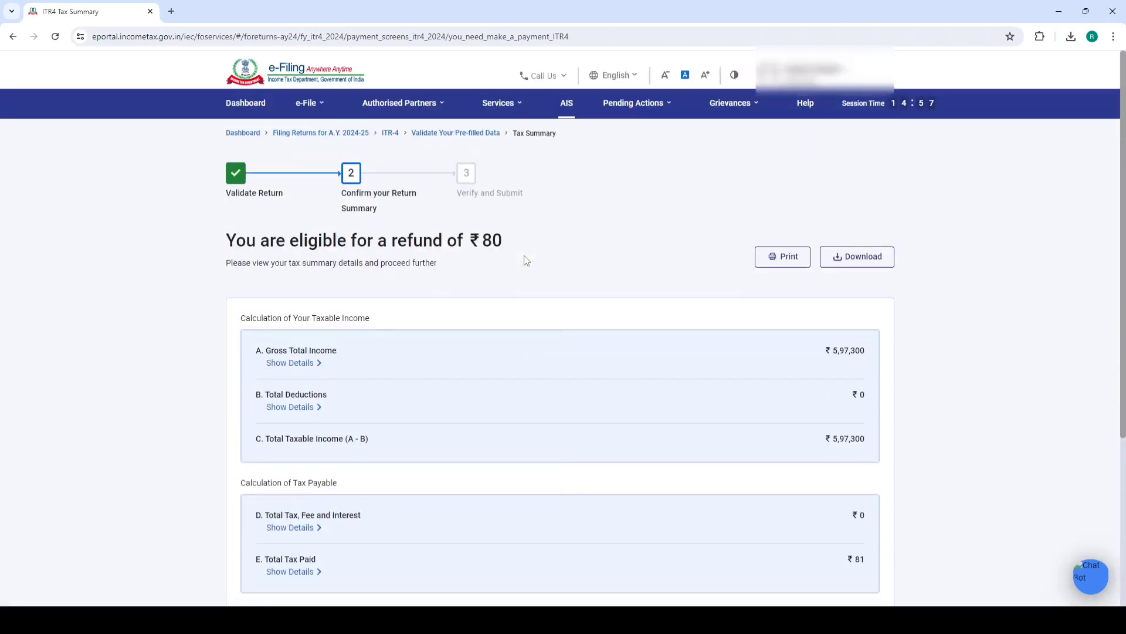
scroll(526, 260, "down", 5)
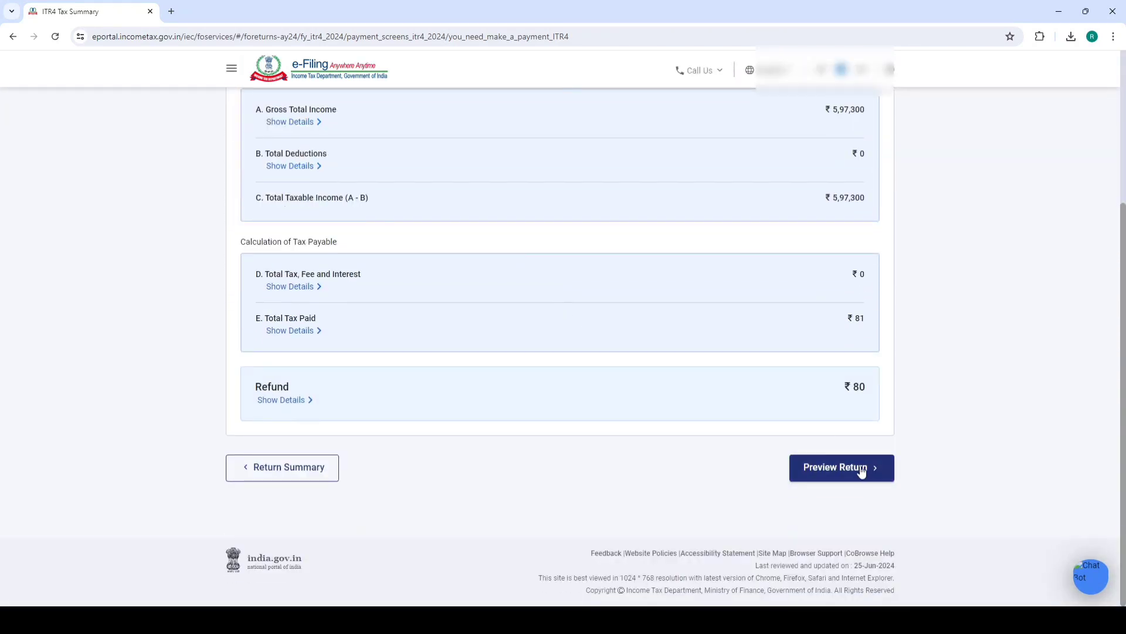
left_click(860, 468)
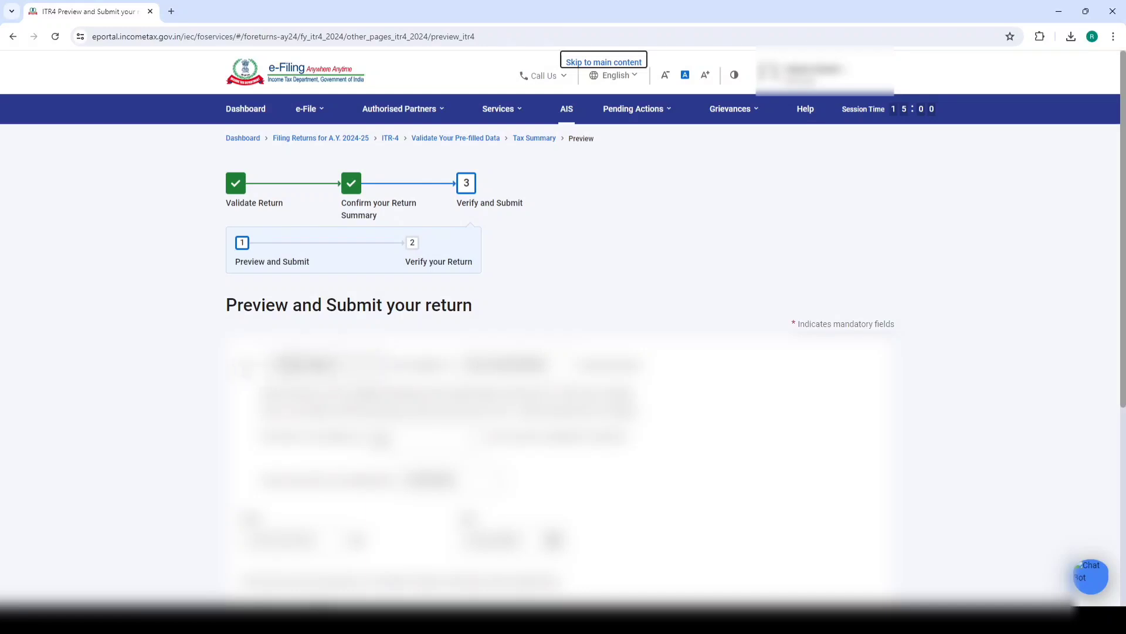
scroll(837, 462, "down", 15)
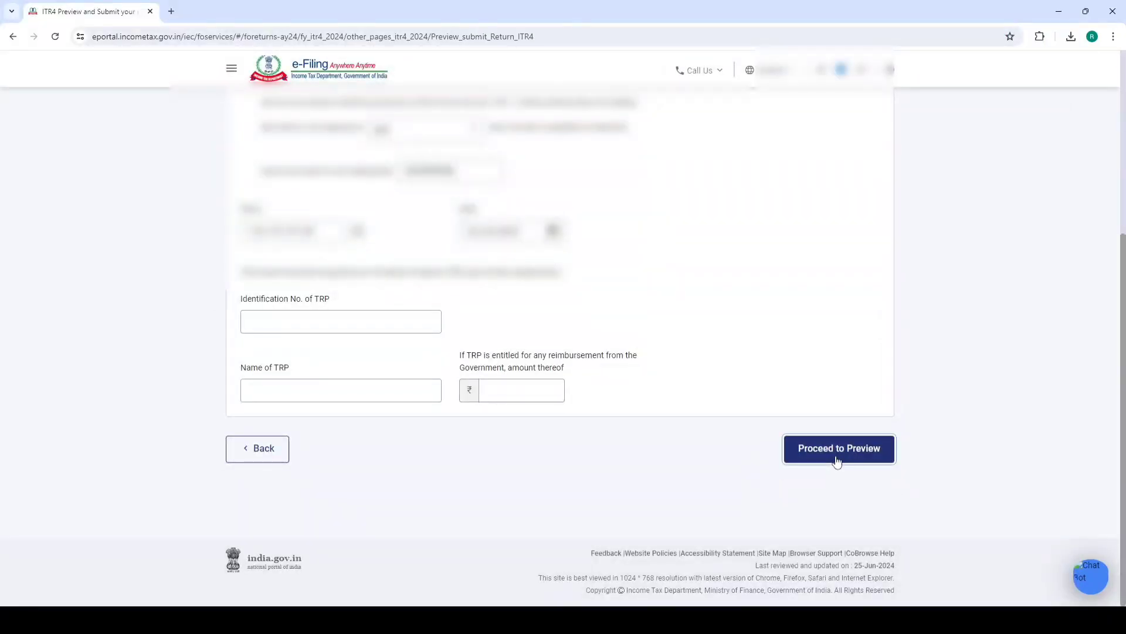
left_click(837, 462)
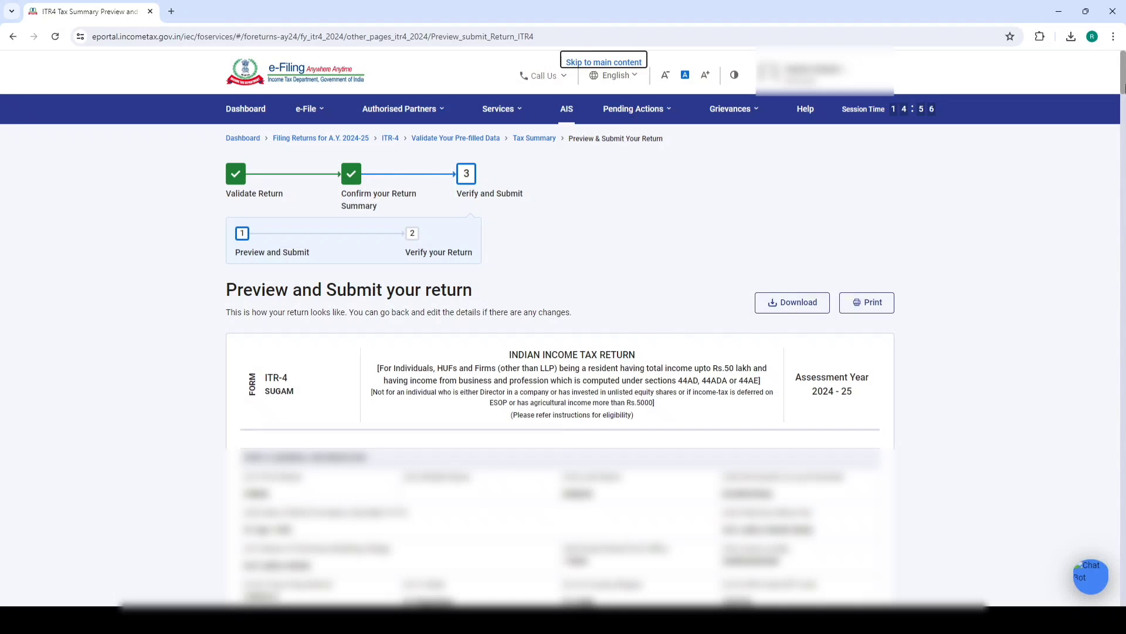
left_click_drag(1124, 88, 1124, 602)
Validate the return, fix the phone number error, and continue to verification once validation succeeds
left_click(815, 449)
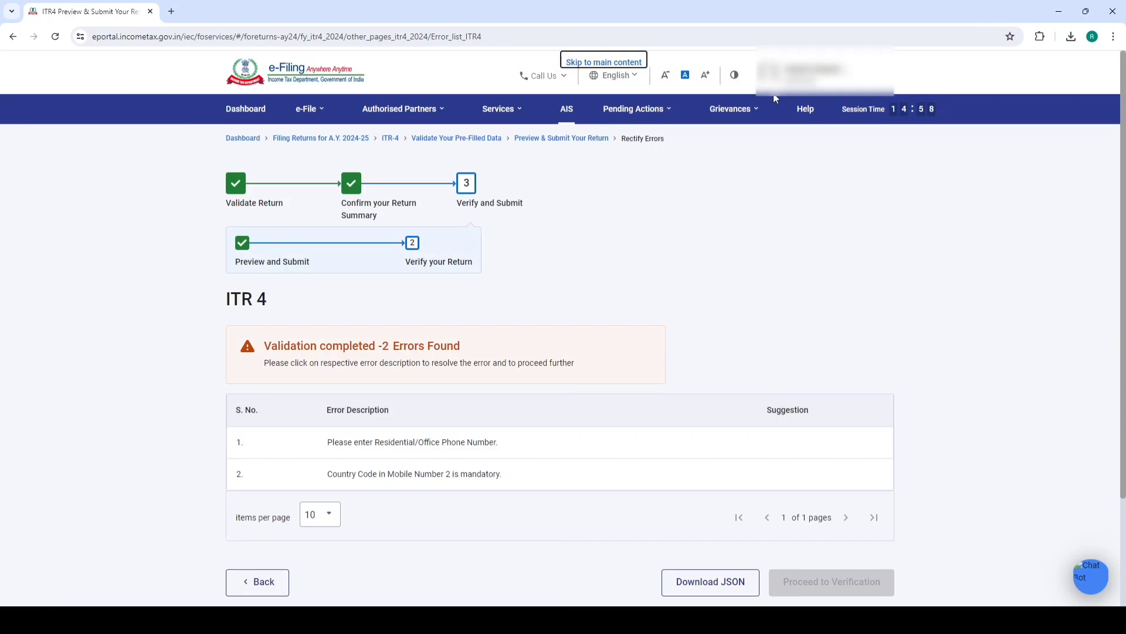
left_click(376, 442)
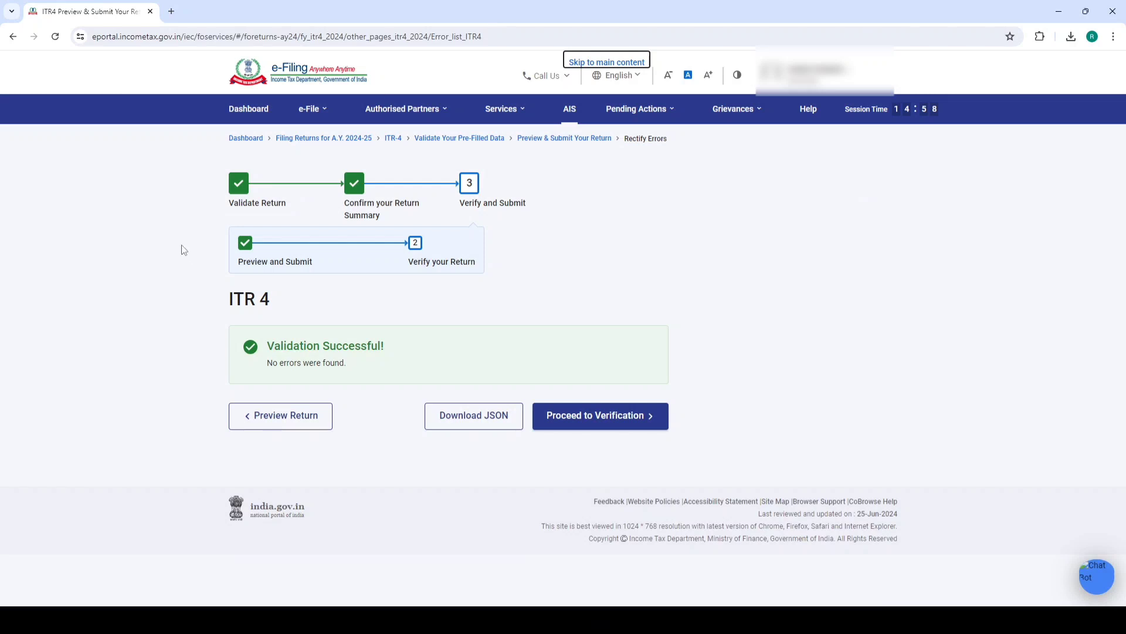
left_click_drag(267, 350, 365, 354)
left_click(598, 258)
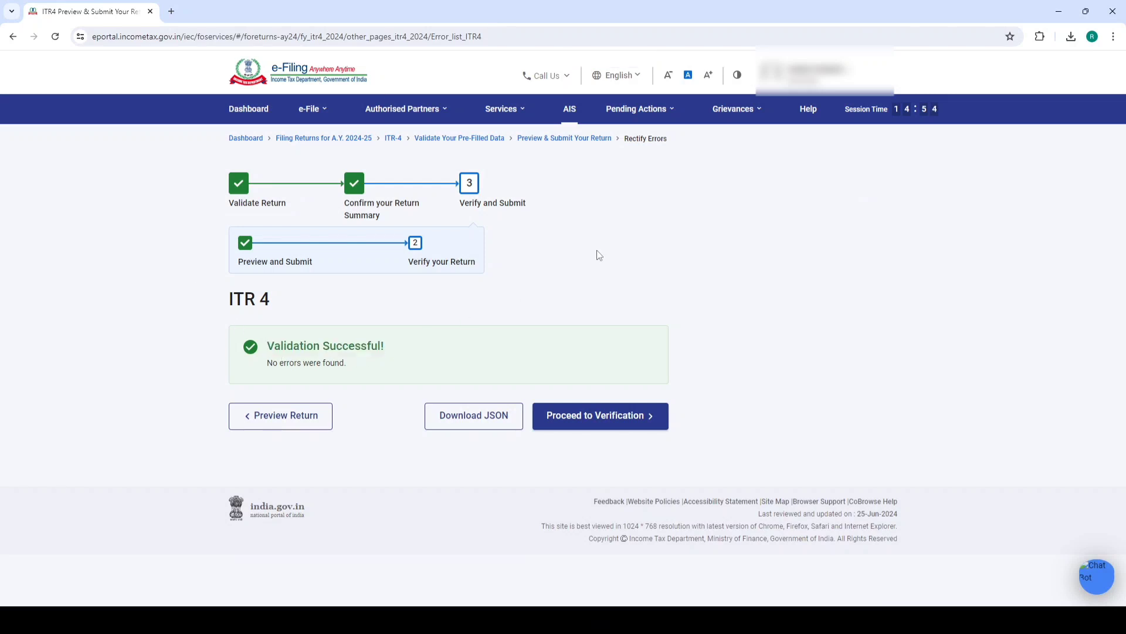
left_click(590, 420)
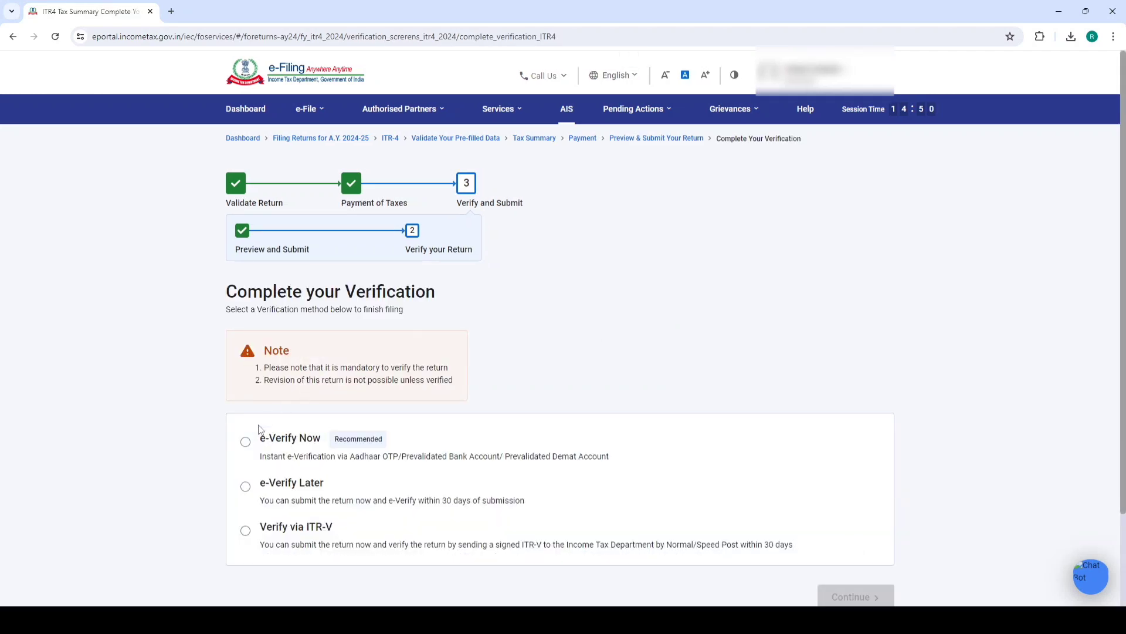
Choose e-Verify Now using the OTP on the Aadhaar-registered mobile
left_click(246, 442)
scroll(490, 355, "down", 2)
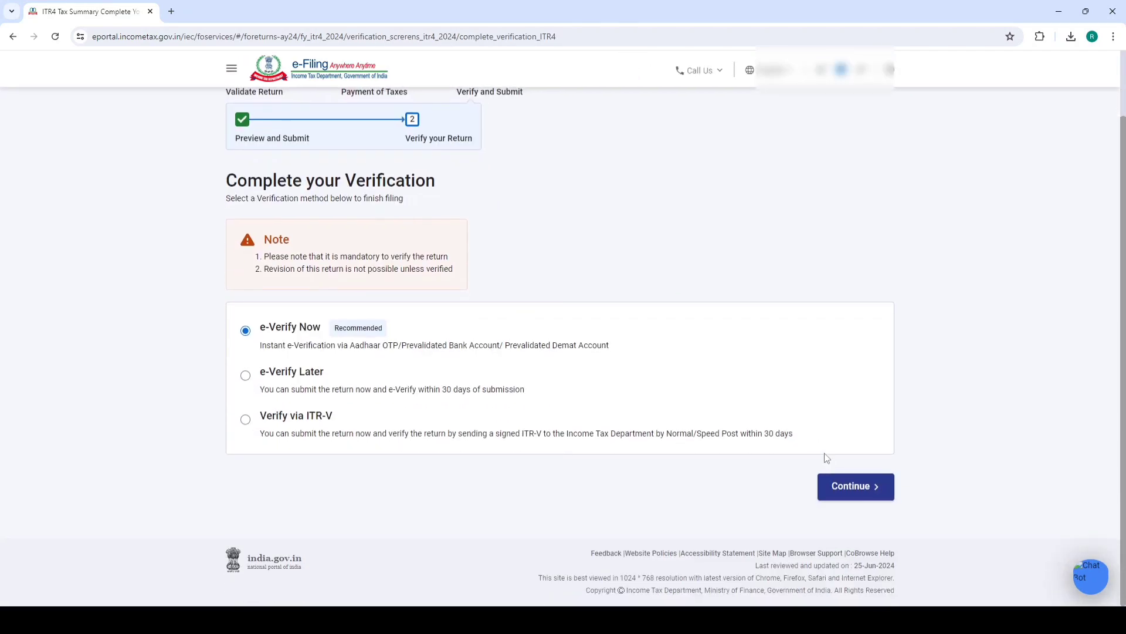
left_click(850, 486)
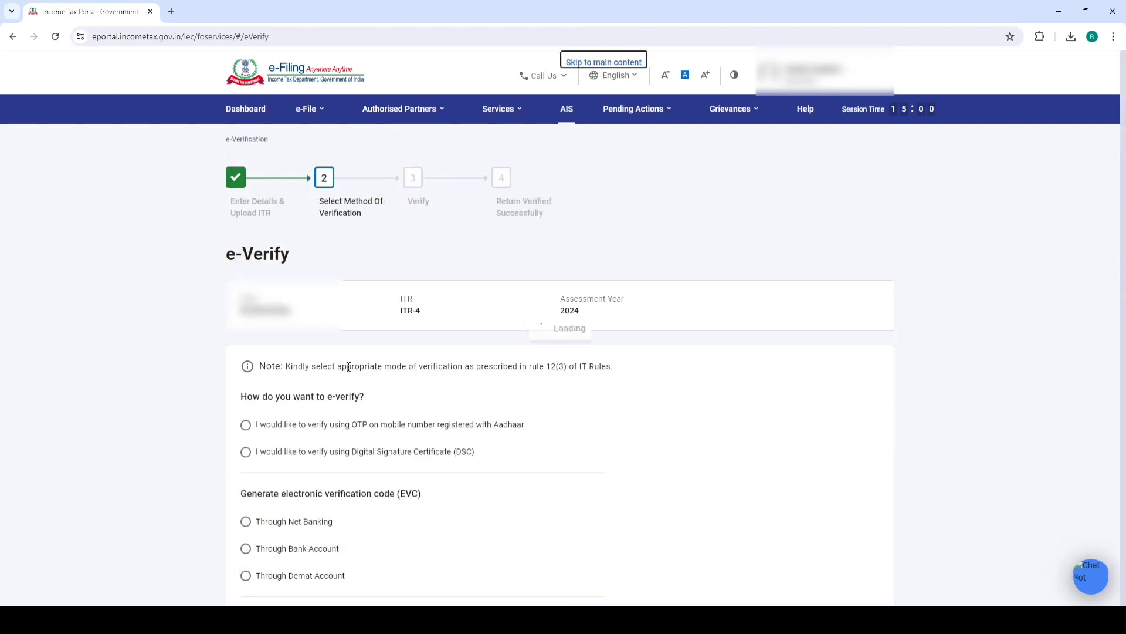
left_click(276, 426)
scroll(704, 399, "down", 4)
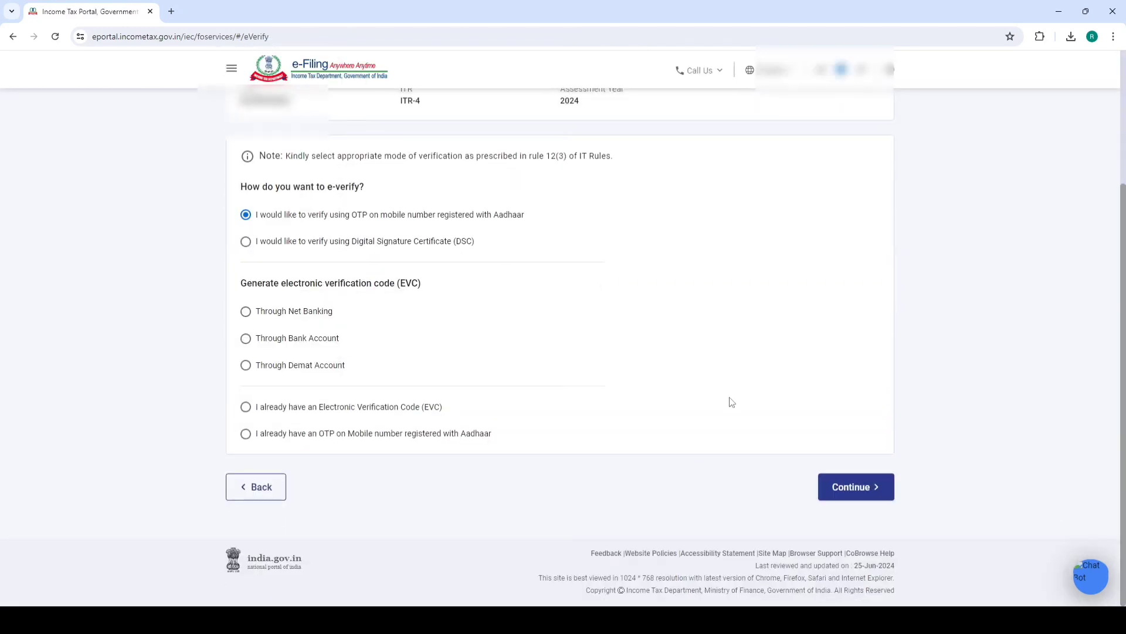
left_click(851, 486)
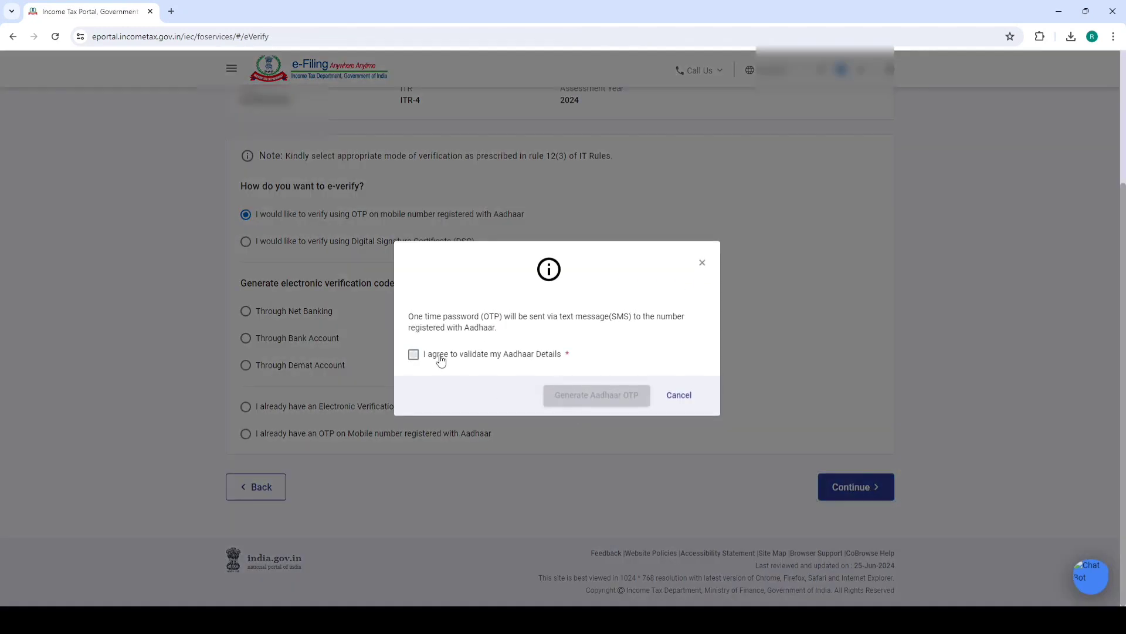
Agree to Aadhaar validation, generate the Aadhaar OTP and enter the six-digit code
left_click(442, 360)
left_click(573, 395)
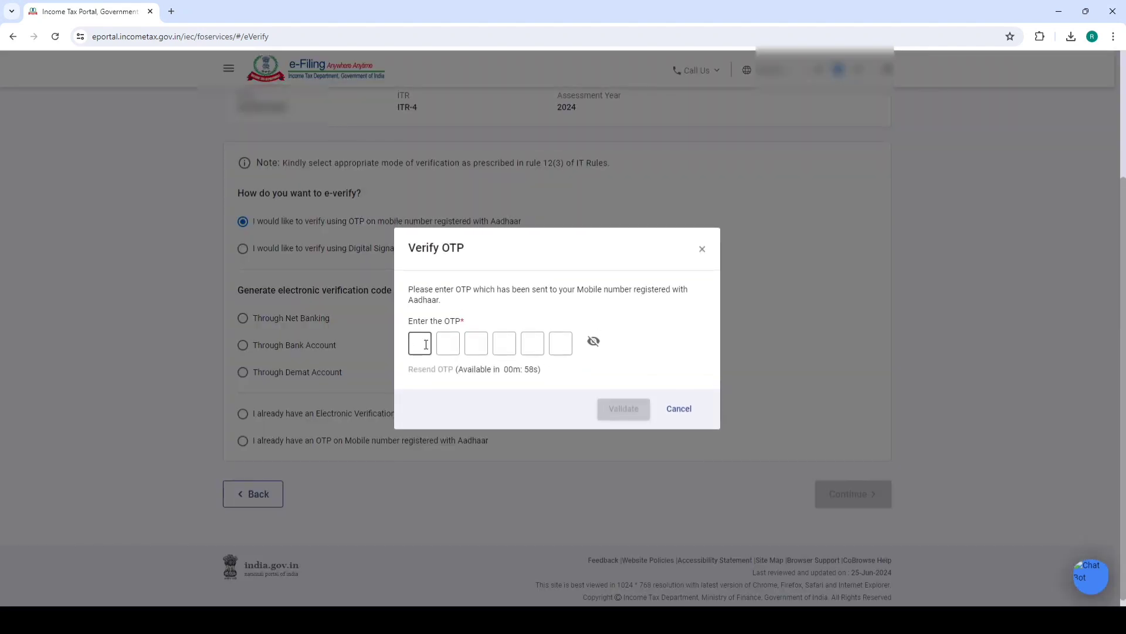
type("******")
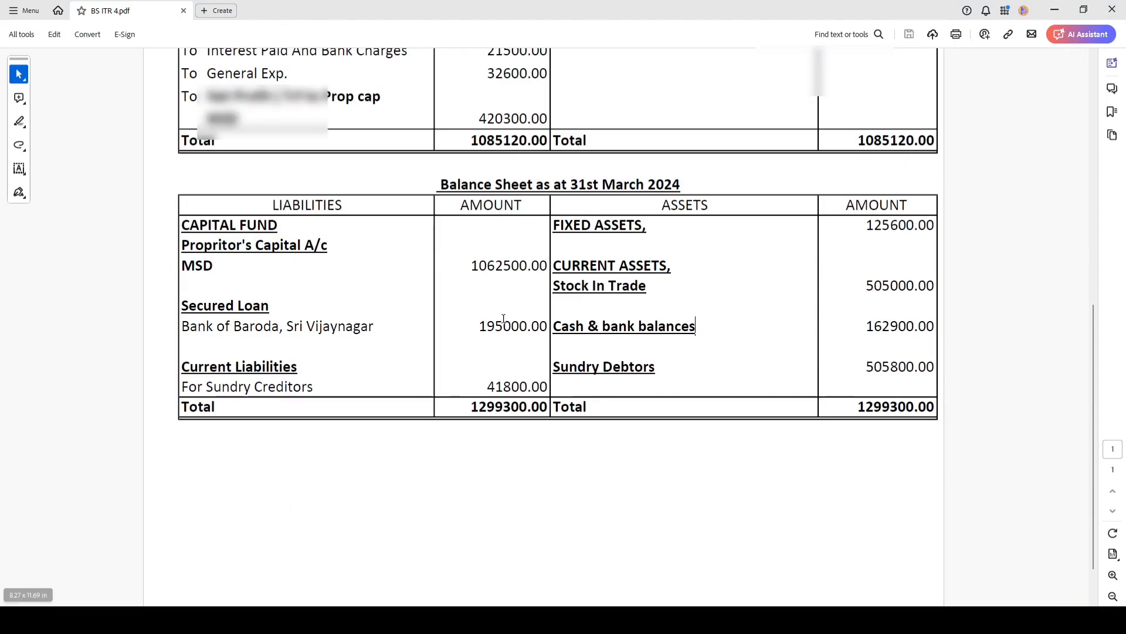
Scroll BS ITR 4.pdf to the Balance Sheet table totalling 1299300.00
scroll(522, 323, "up", 10)
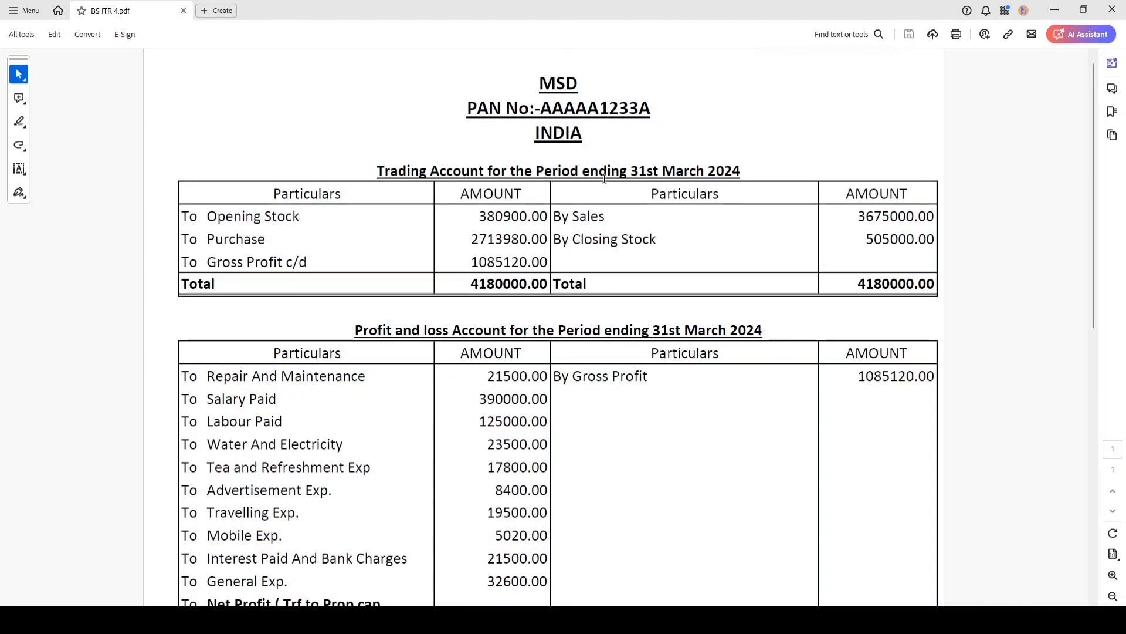
scroll(639, 194, "down", 10)
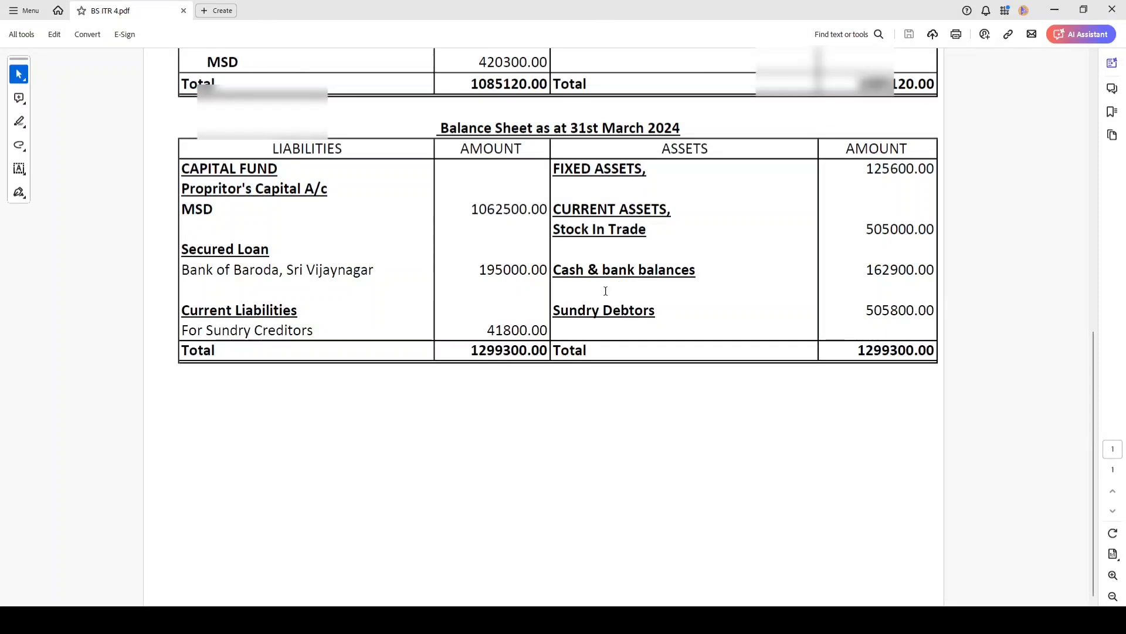